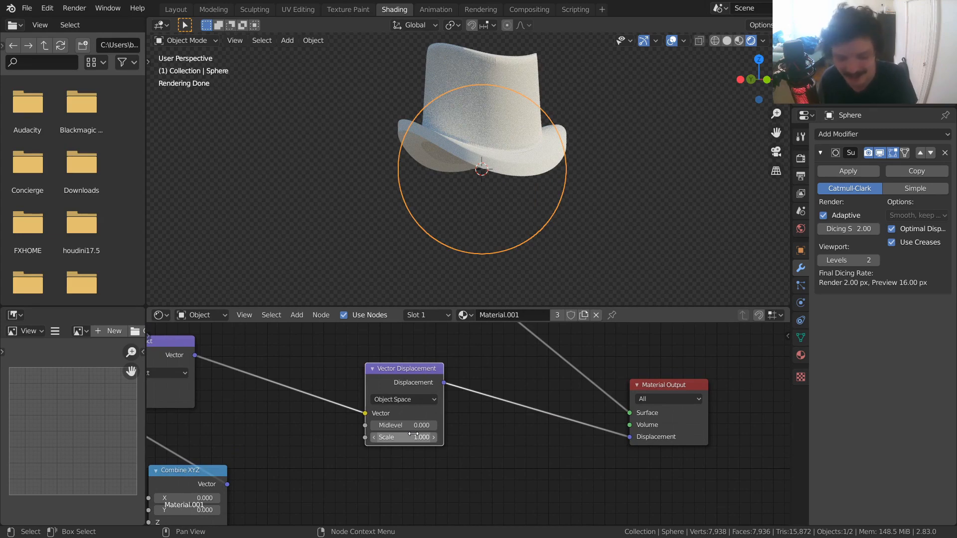
Drop the Vector Displacement node's scale to 0, restore it to 1, and save the file.
middle_click_drag(516, 151, 532, 160)
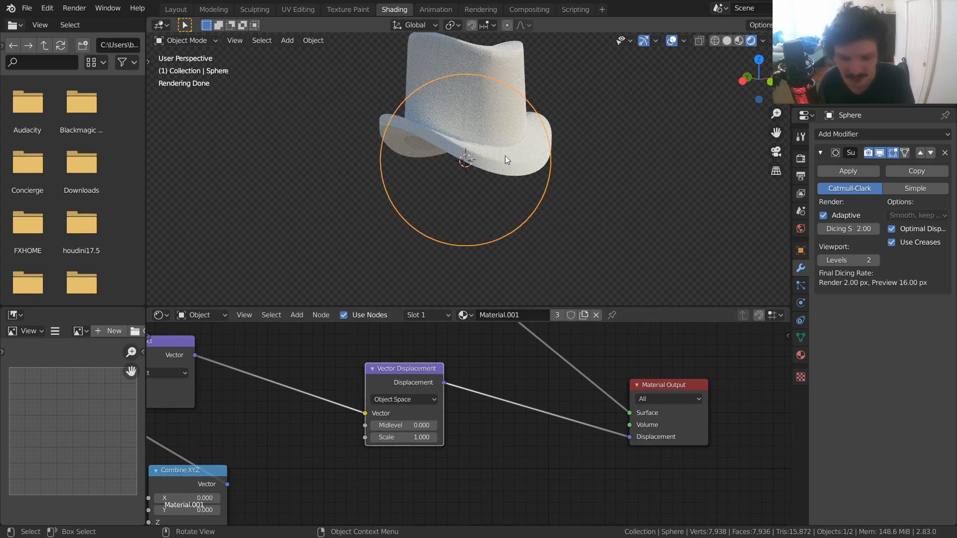
scroll(504, 156, "down", 1)
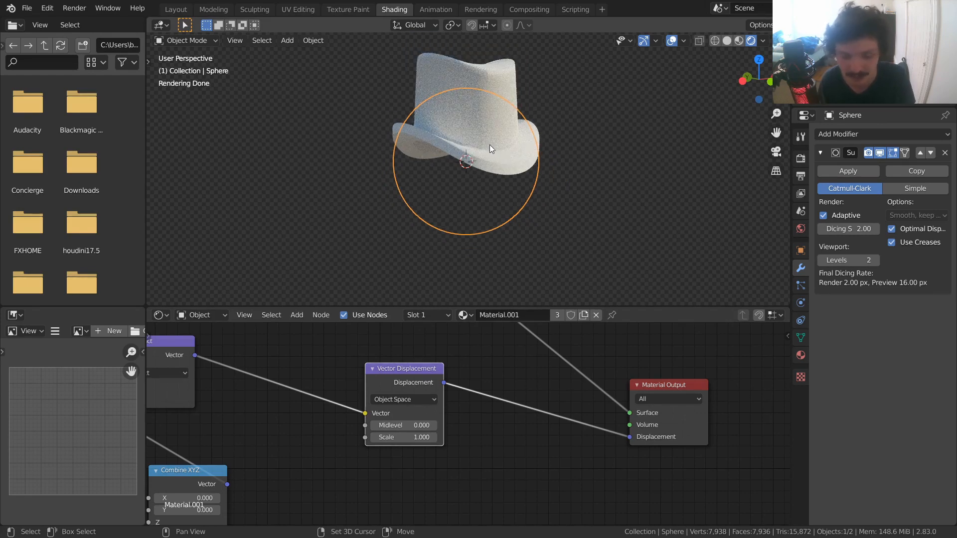
middle_click_drag(490, 144, 507, 162, "shift")
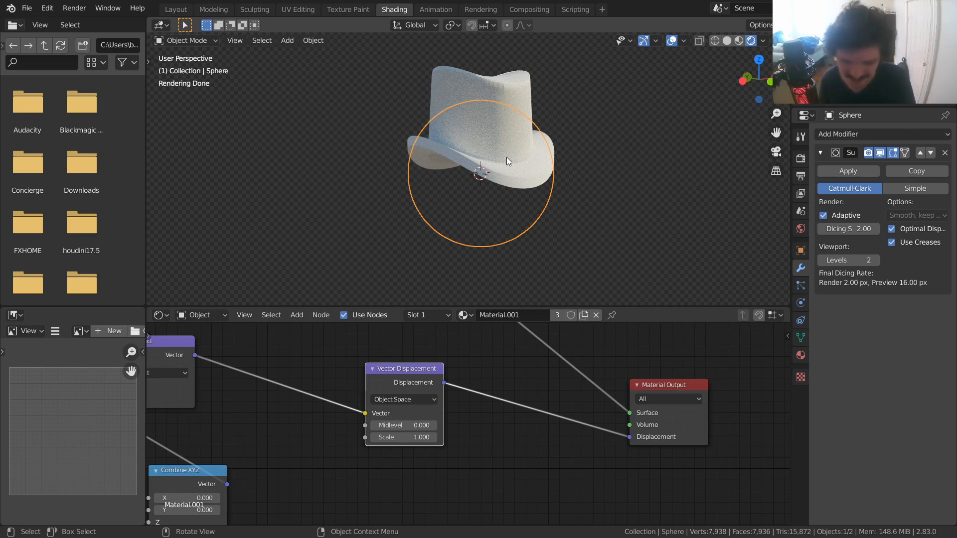
left_click_drag(410, 436, 408, 431)
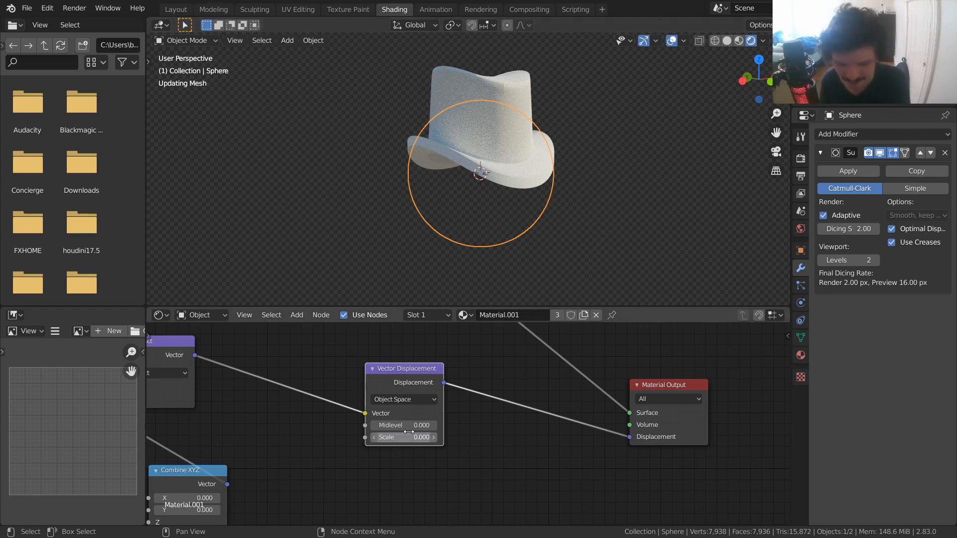
double_click(410, 436)
type("1")
key("Return")
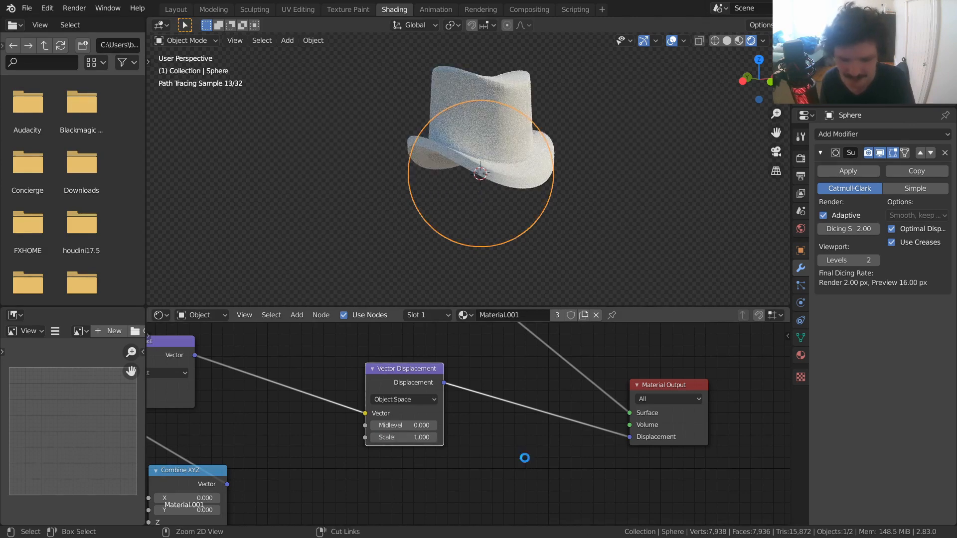
key("ctrl+s")
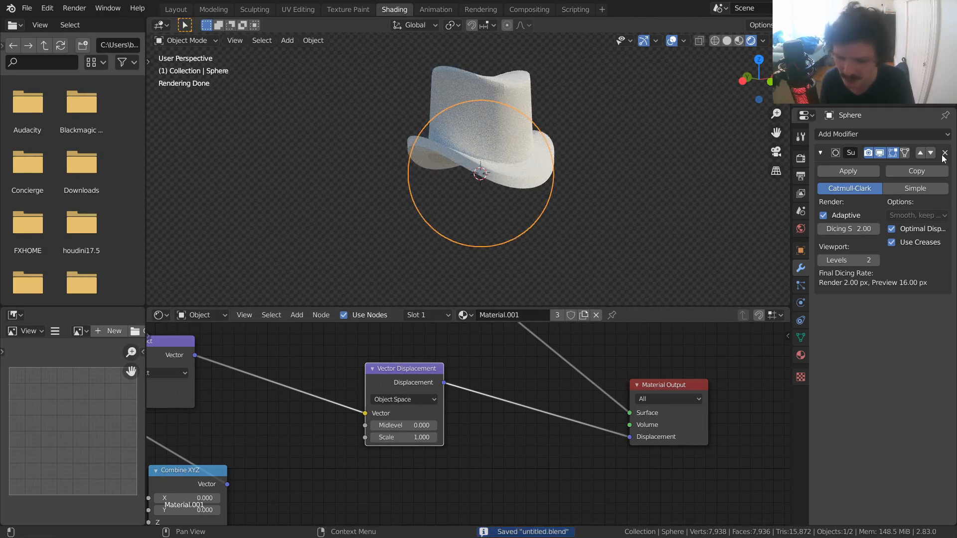
Remove the sphere's Subdivision modifier, connect the Wireframe node's Fac output to the Diffuse BSDF color, and save the file.
left_click(945, 153)
middle_click_drag(212, 327, 499, 428)
scroll(455, 391, "down", 7)
middle_click_drag(433, 378, 465, 433)
scroll(465, 433, "up", 4)
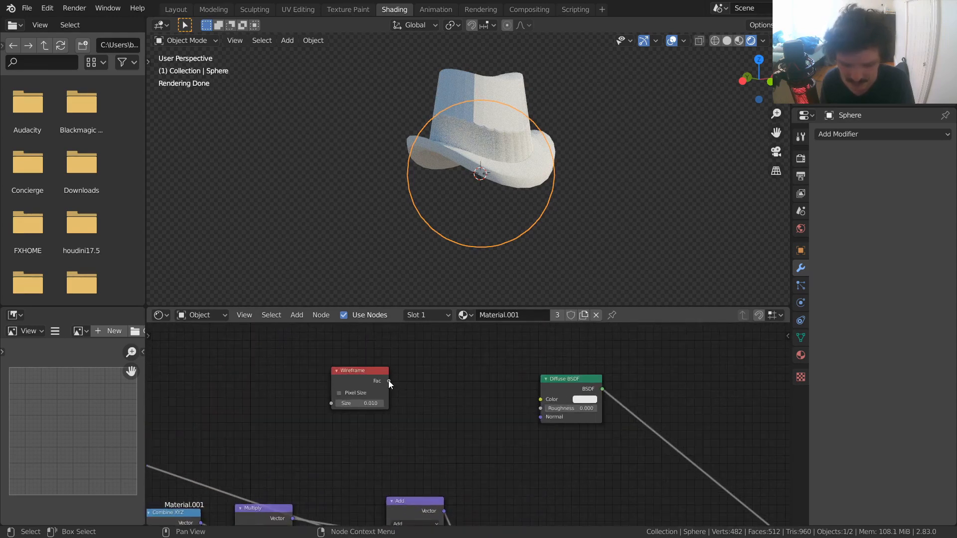
left_click_drag(389, 381, 541, 400)
middle_click_drag(565, 414, 361, 312)
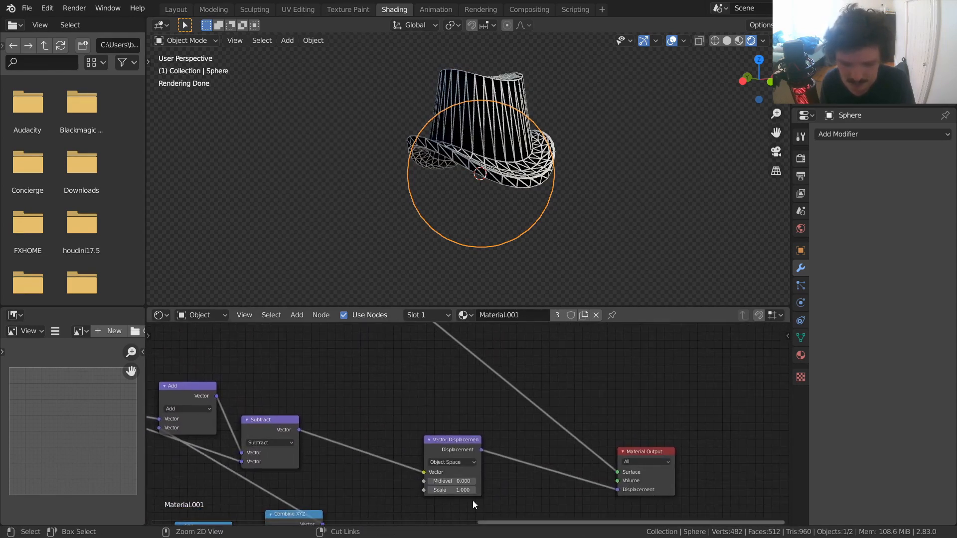
key("ctrl+s")
Set the Vector Displacement scale to 0 and raise it gradually back to 1 to show the wireframe deforming.
scroll(468, 444, "up", 4)
middle_click_drag(485, 518, 441, 429)
left_click(420, 427)
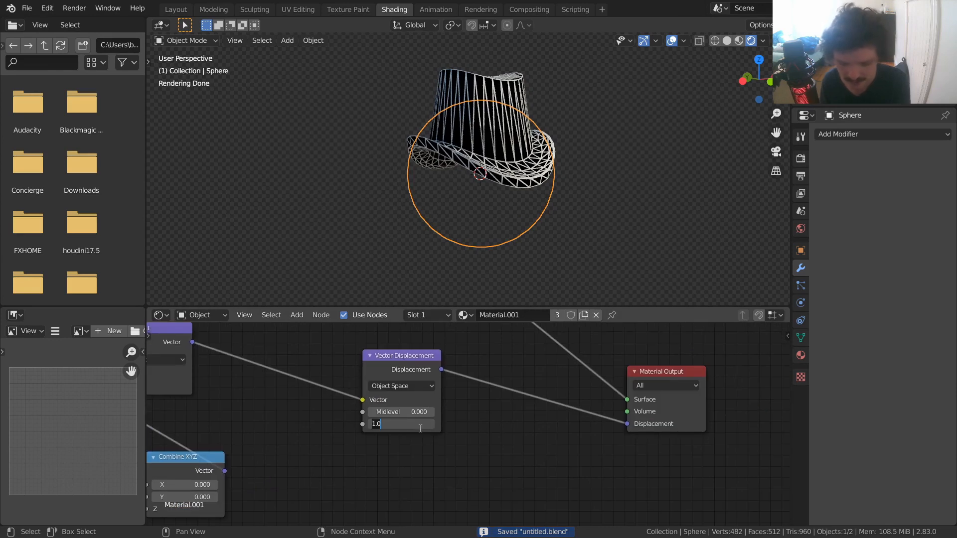
type("0")
key("Return")
middle_click_drag(476, 93, 478, 106)
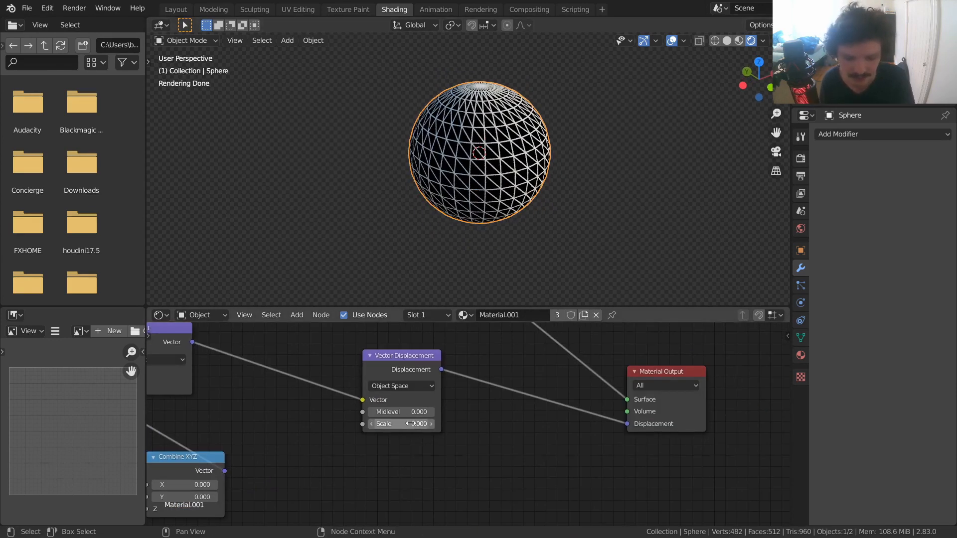
left_click_drag(410, 424, 456, 424)
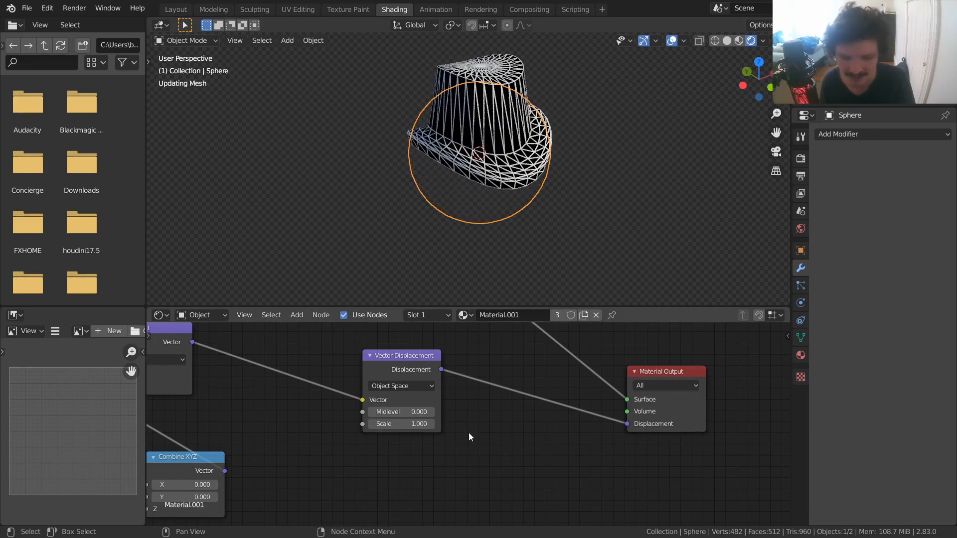
Start a new General file, discarding the unsaved changes to the hat scene.
scroll(468, 432, "down", 3)
scroll(468, 428, "down", 4)
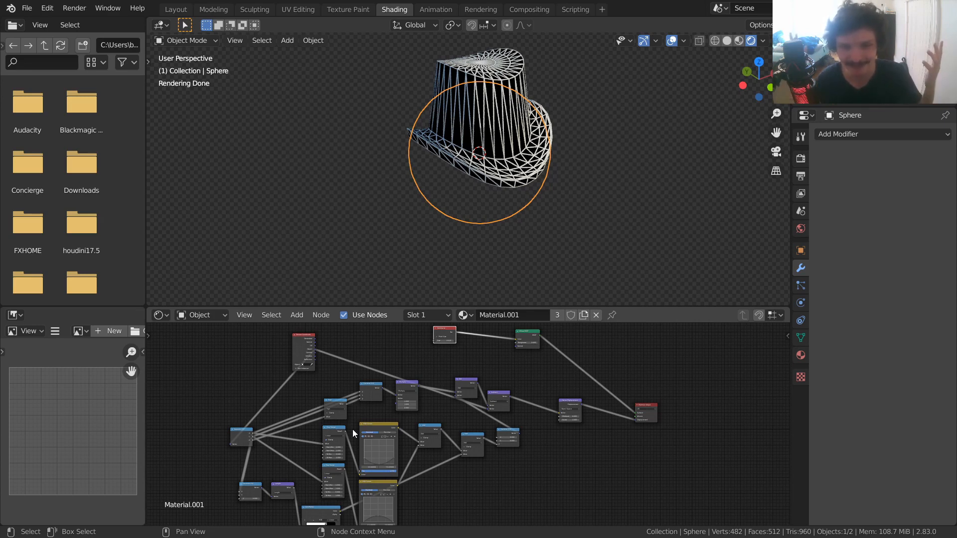
key("ctrl+n")
left_click(346, 156)
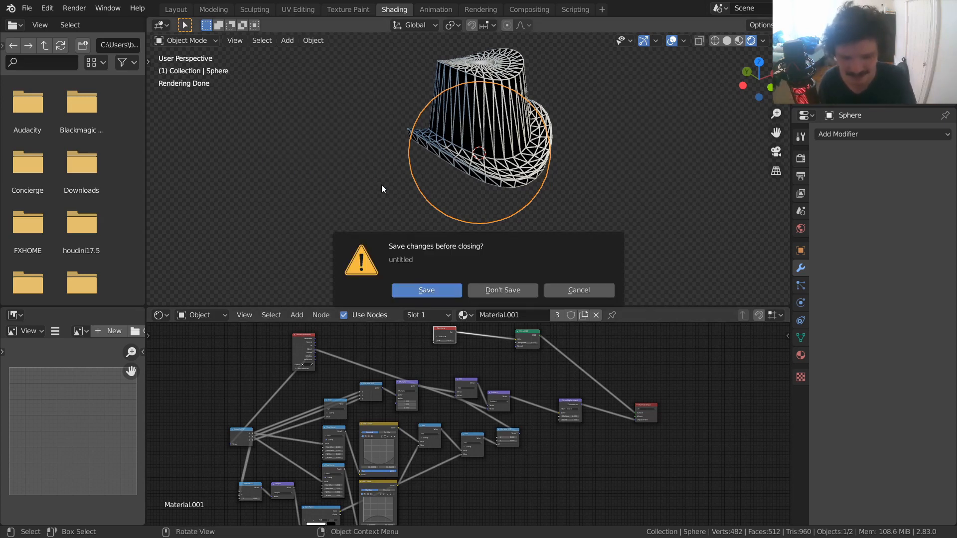
left_click(501, 298)
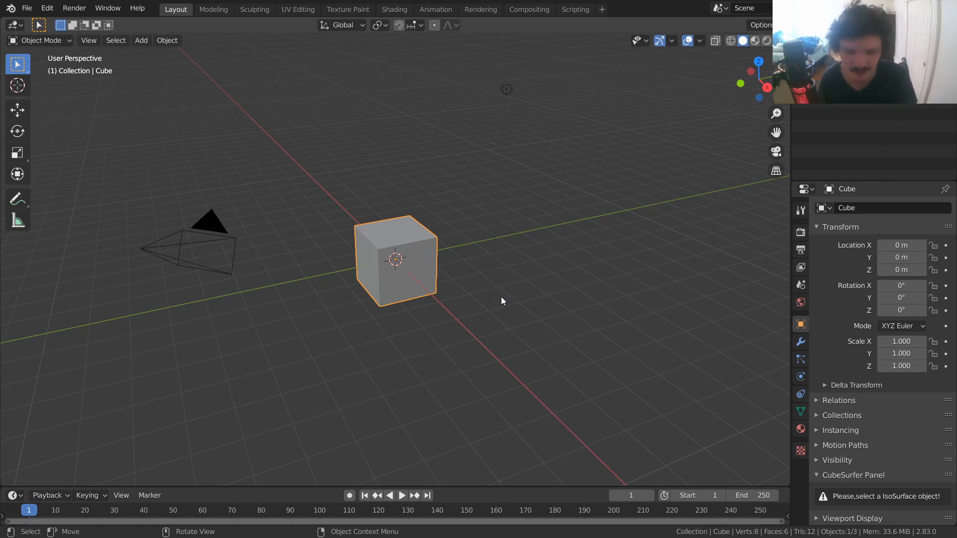
scroll(411, 234, "up", 3)
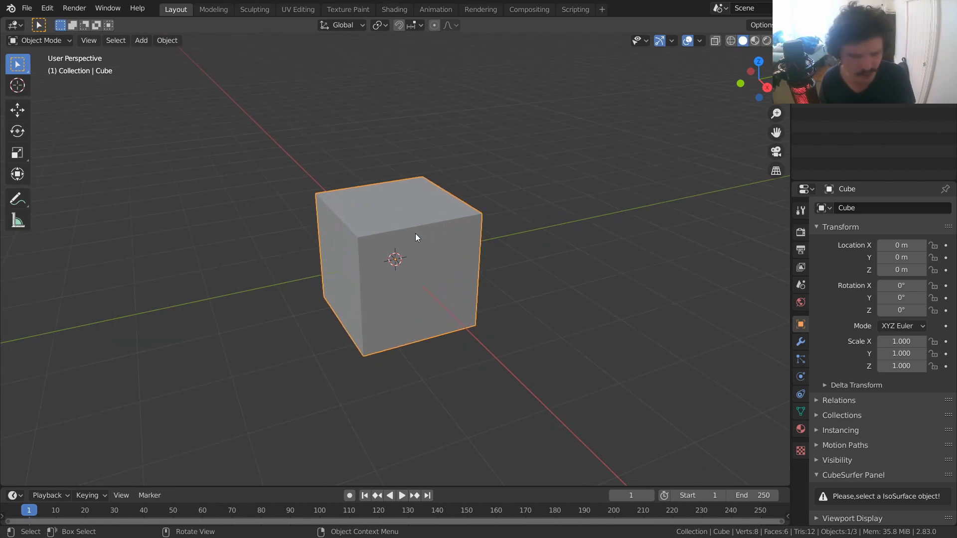
left_click(11, 8)
left_click(49, 26)
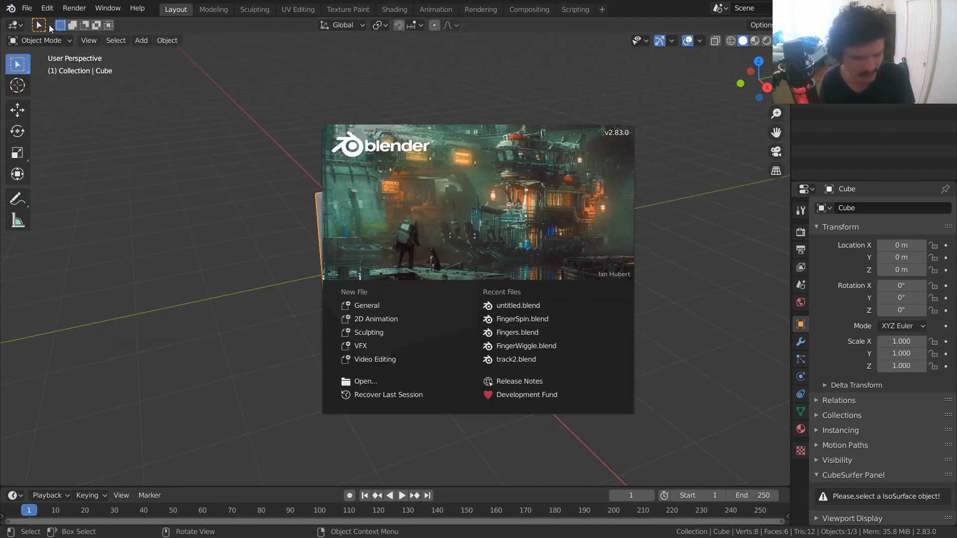
left_click(228, 118)
scroll(388, 240, "down", 1)
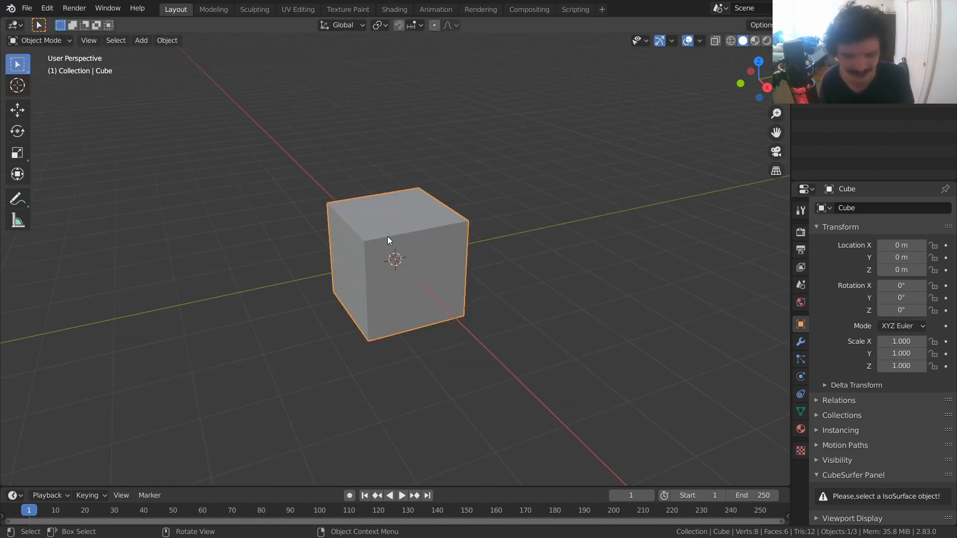
scroll(402, 223, "down", 2)
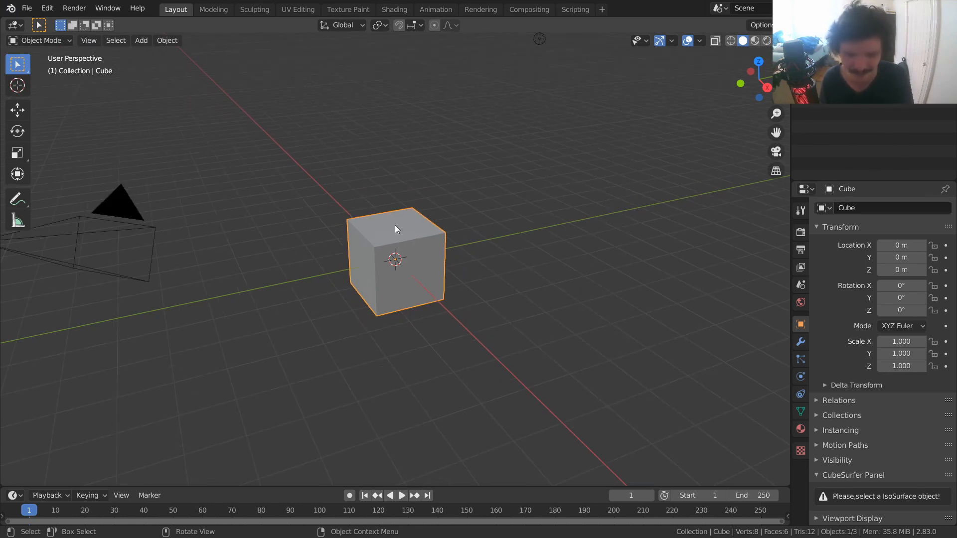
Delete the default cube and add a UV sphere in its place.
key("x")
left_click(386, 219)
key("shift+a")
mouse_move(349, 191)
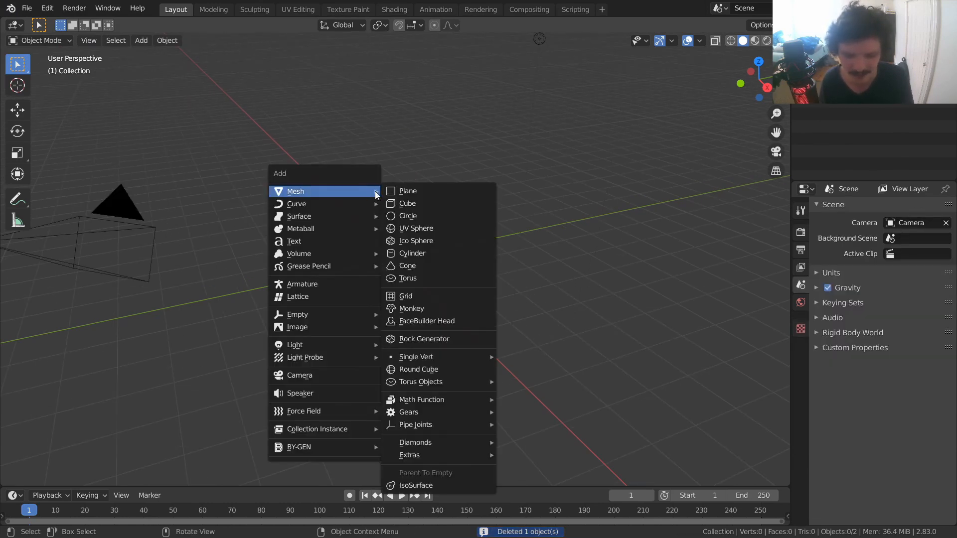
left_click(416, 229)
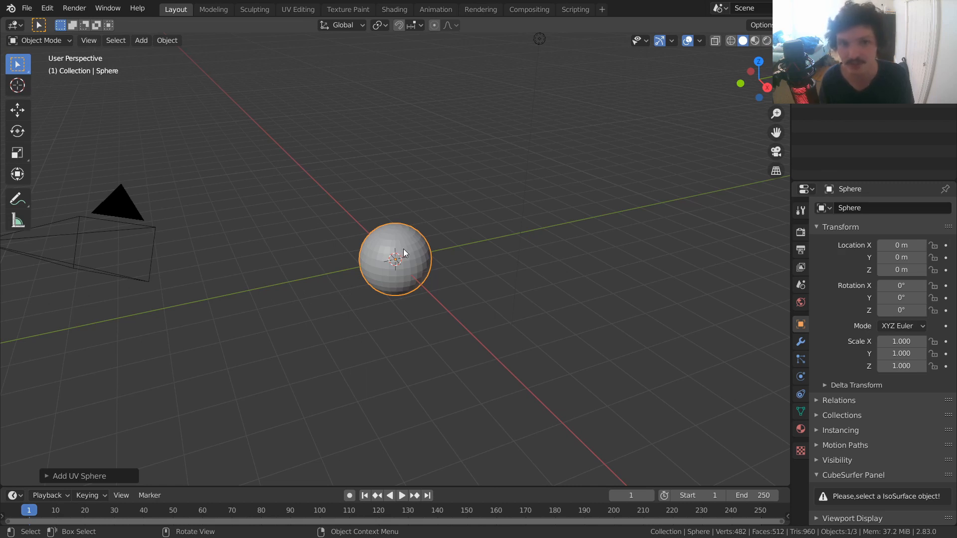
Set the render engine to Cycles with GPU Compute as the device, keeping the Supported feature set.
scroll(411, 249, "up", 3)
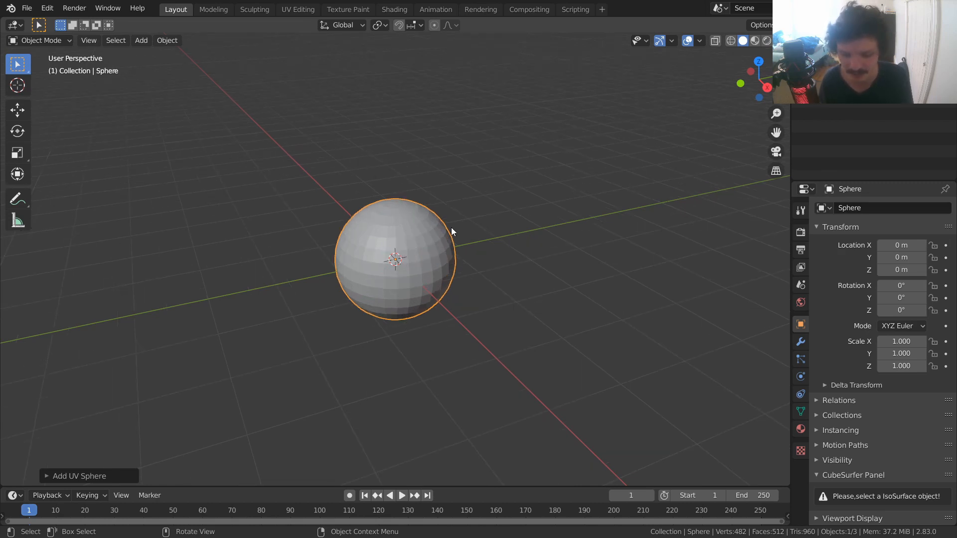
left_click(801, 232)
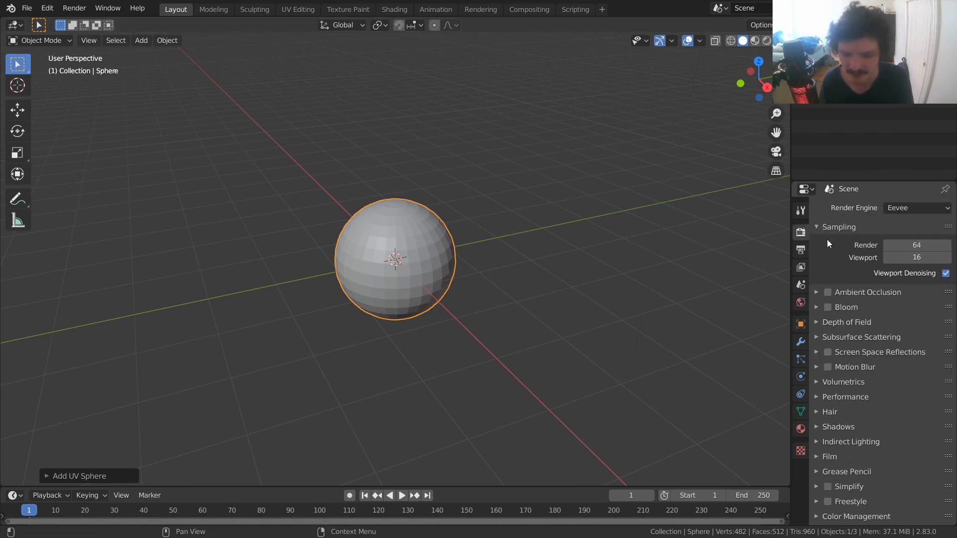
left_click(897, 209)
left_click(897, 250)
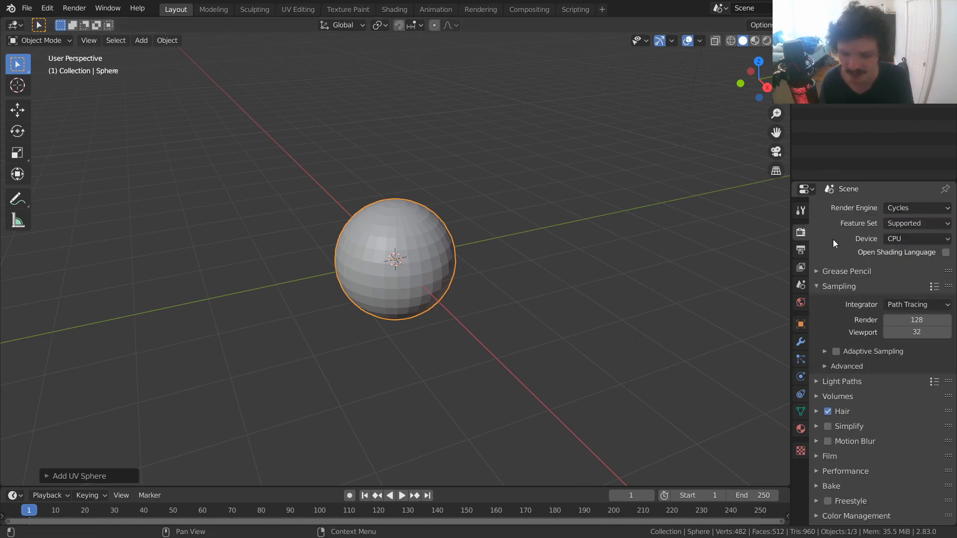
left_click(902, 238)
left_click(899, 259)
left_click(911, 227)
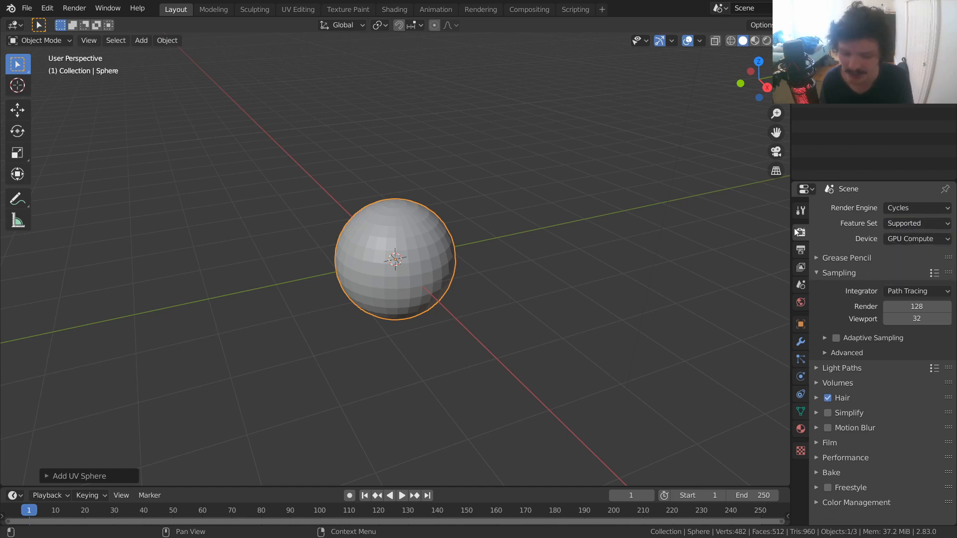
Switch to the Shading workspace and rename the sphere's material to VDM.
left_click(401, 10)
left_click(504, 316)
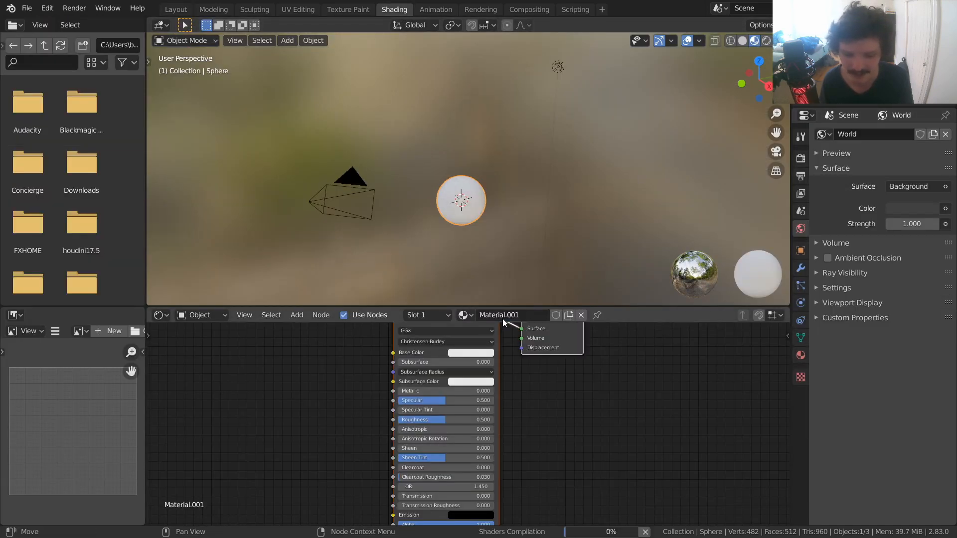
key("ctrl+a")
type("VDM")
key("Return")
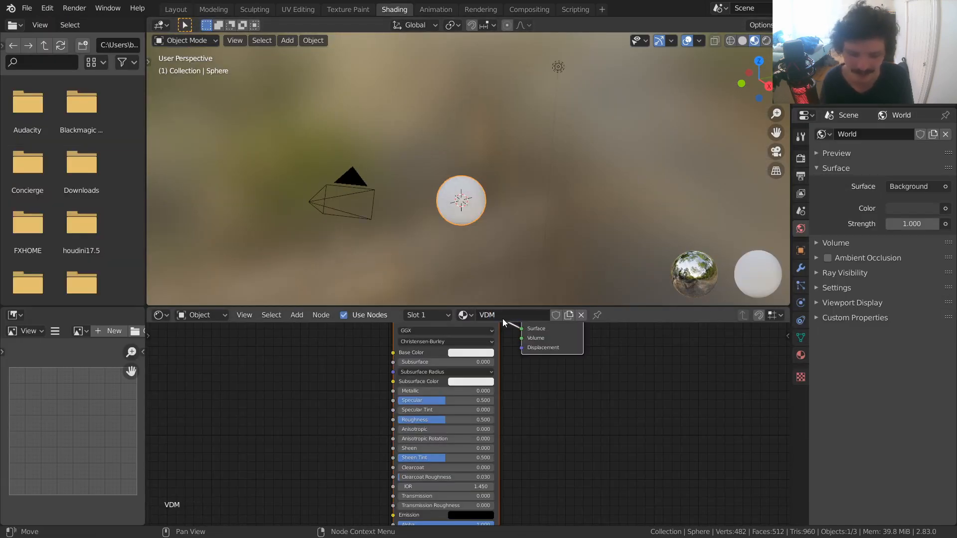
Replace the Principled BSDF with a Diffuse BSDF node connected to the Material Output's Surface input.
middle_click_drag(480, 378, 523, 465)
left_click_drag(381, 434, 444, 391)
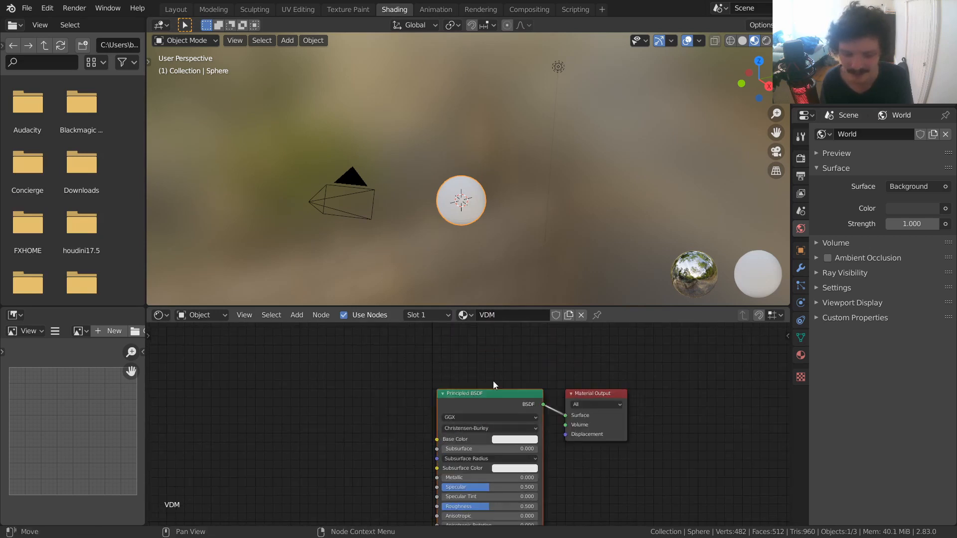
key("x")
key("shift+a")
left_click(454, 365)
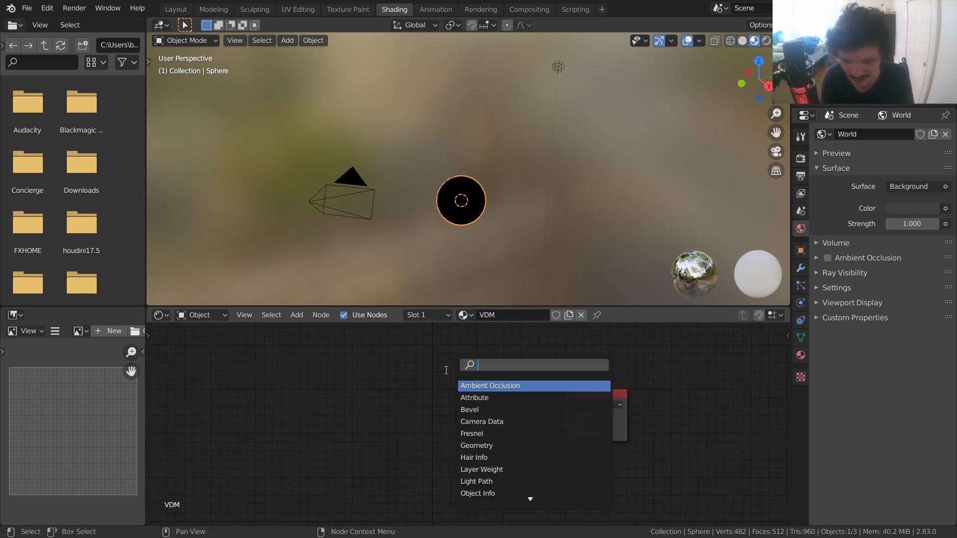
type("diff")
key("Return")
left_click(446, 371)
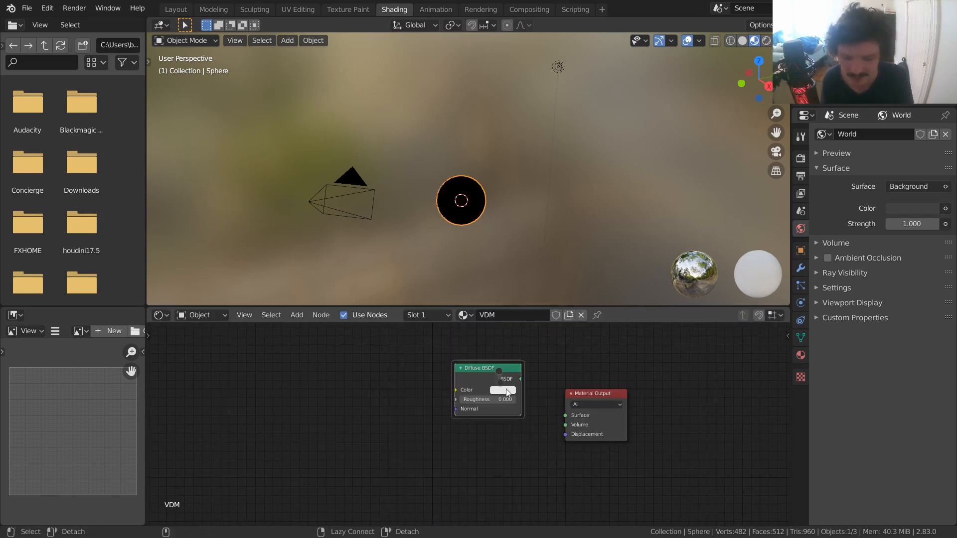
left_click_drag(521, 379, 566, 416)
Display the sphere in Rendered viewport shading, framed close in the 3D view.
scroll(519, 269, "up", 5)
left_click(764, 43)
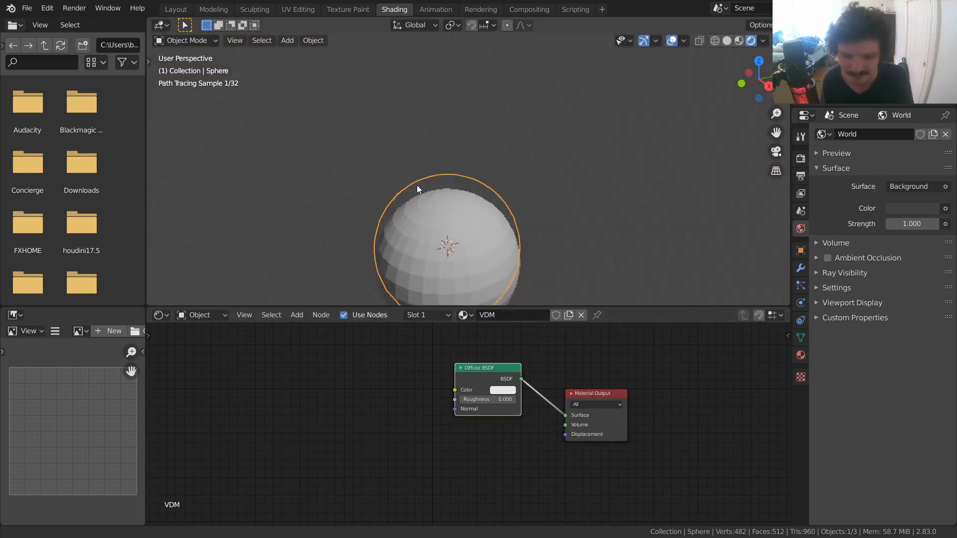
middle_click_drag(417, 184, 432, 144, "shift")
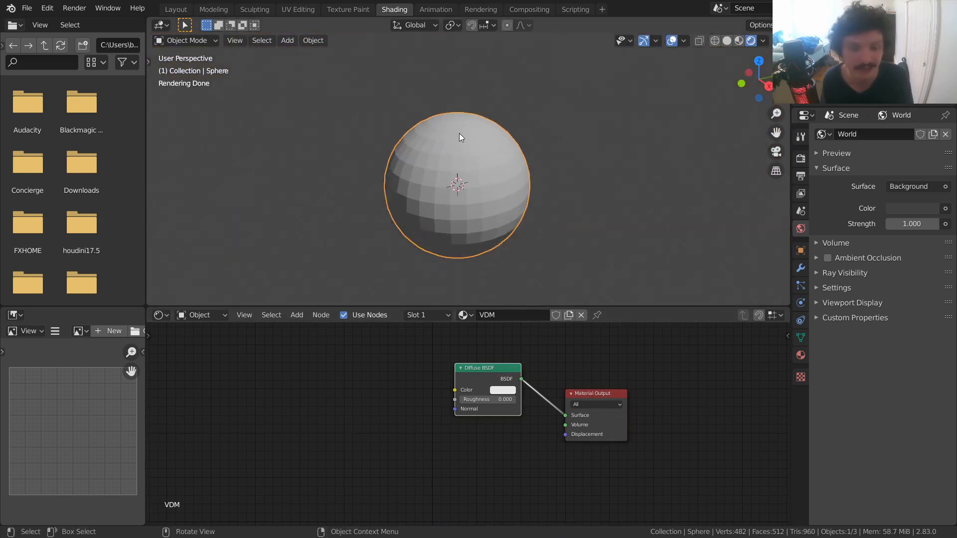
Set the VDM material's surface displacement method to Displacement and Bump.
left_click(801, 355)
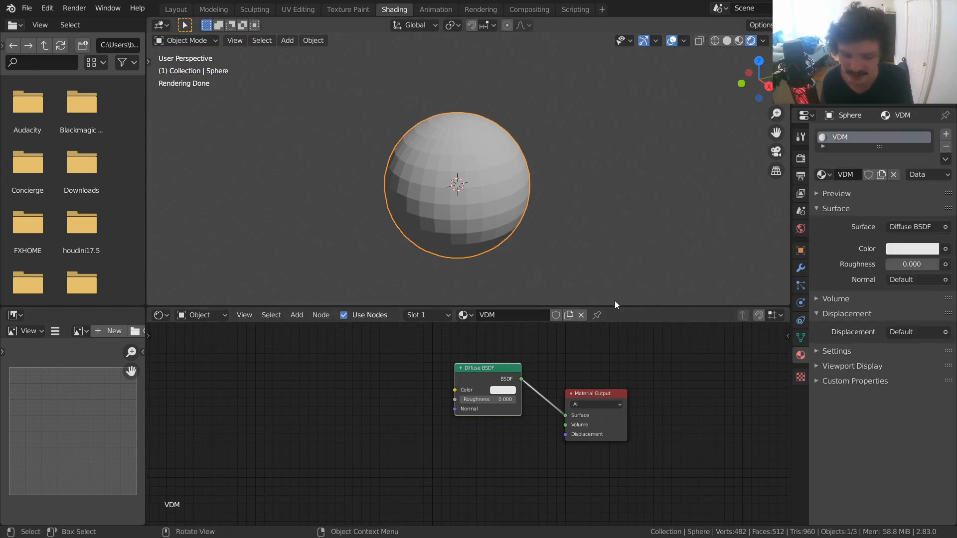
left_click(838, 351)
scroll(904, 376, "down", 2)
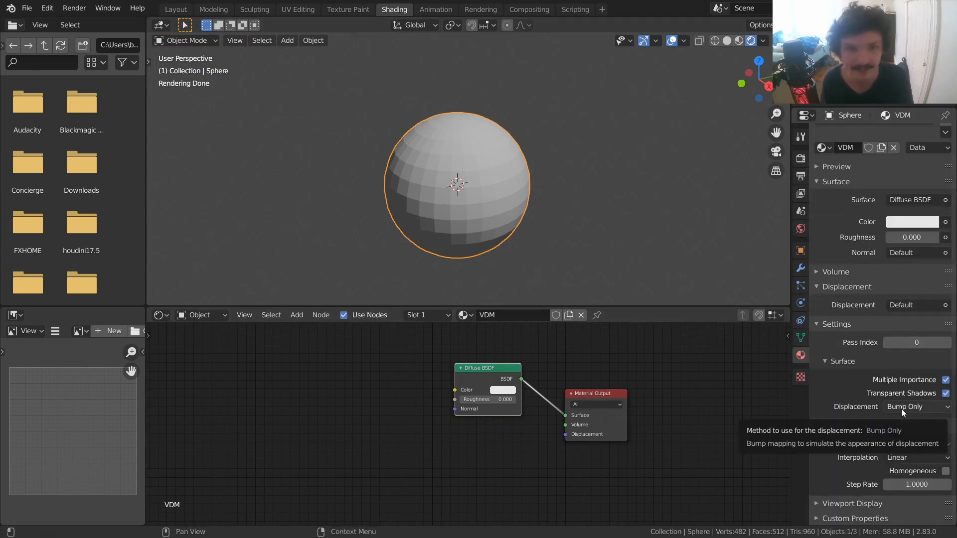
left_click(901, 405)
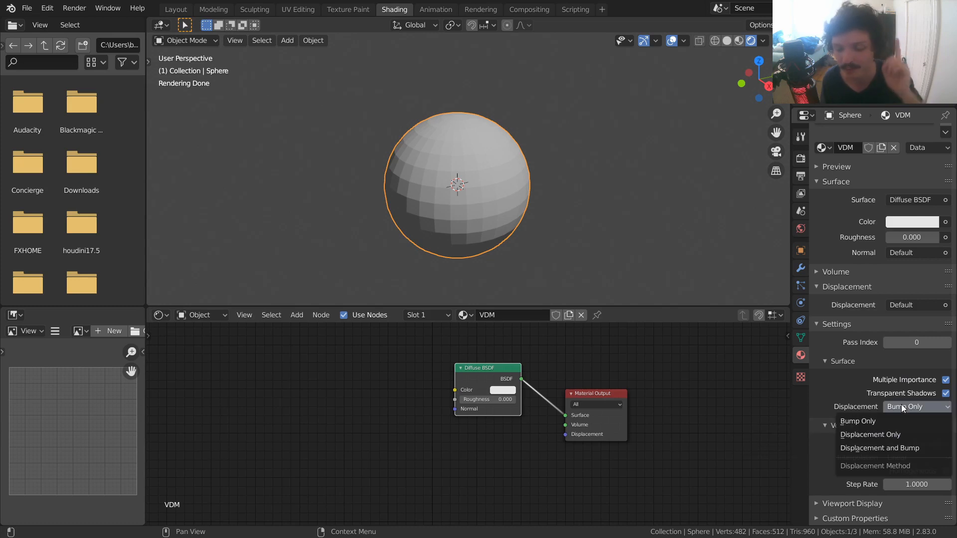
left_click(905, 452)
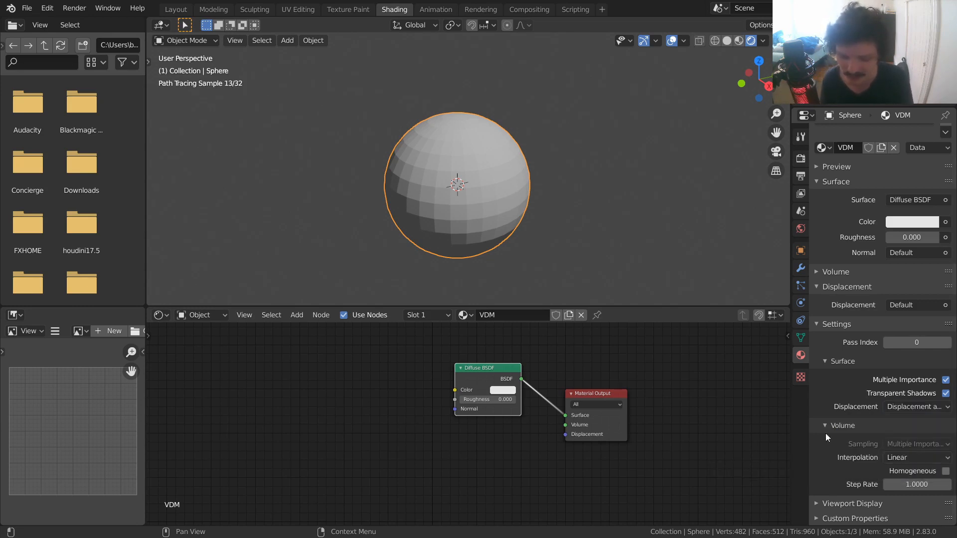
Move the Diffuse BSDF node up and away from the Material Output to make room for displacement nodes.
left_click(895, 405)
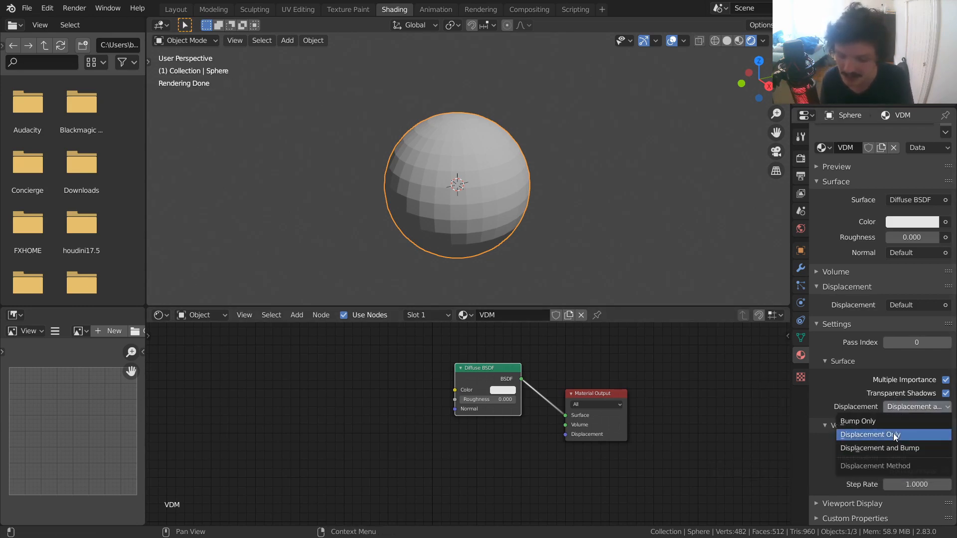
middle_click_drag(597, 390, 564, 426)
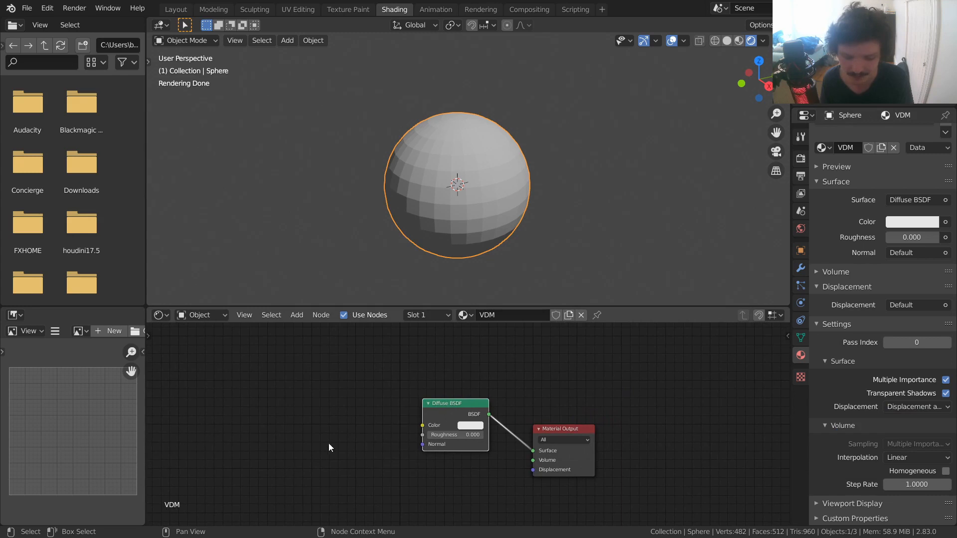
left_click_drag(459, 398, 393, 330)
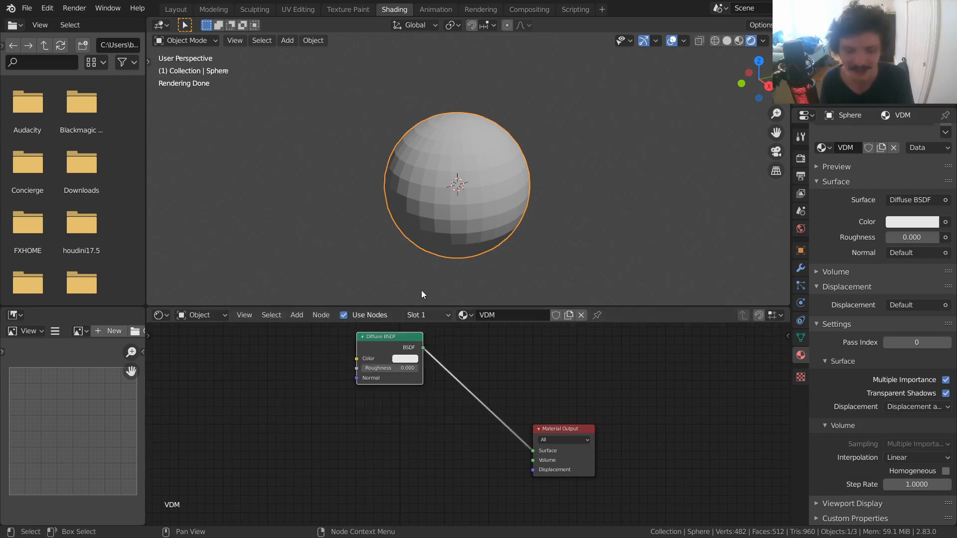
Add a Vector Displacement node below the Diffuse BSDF and connect it to the Material Output's Displacement input.
middle_click_drag(421, 377, 487, 366)
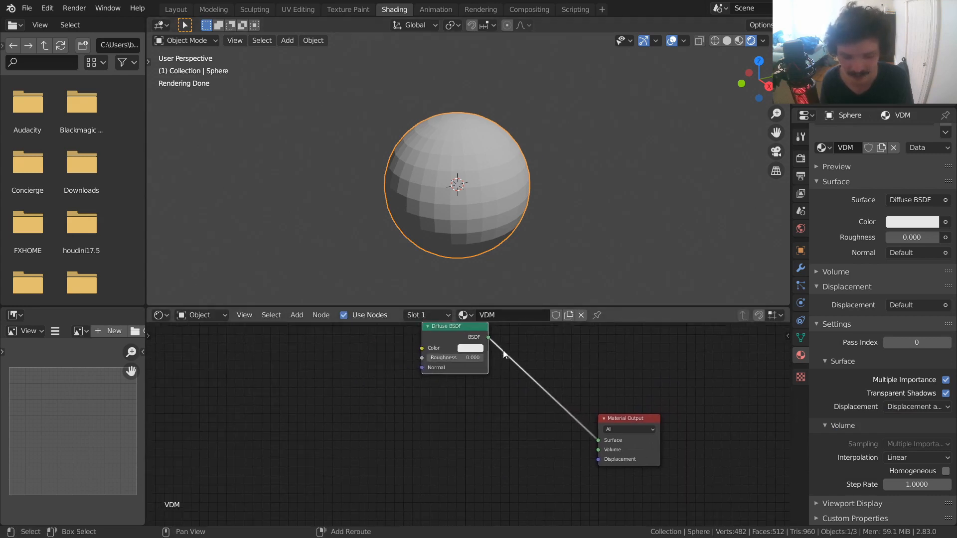
key("shift+a")
left_click(505, 349)
type("vecto")
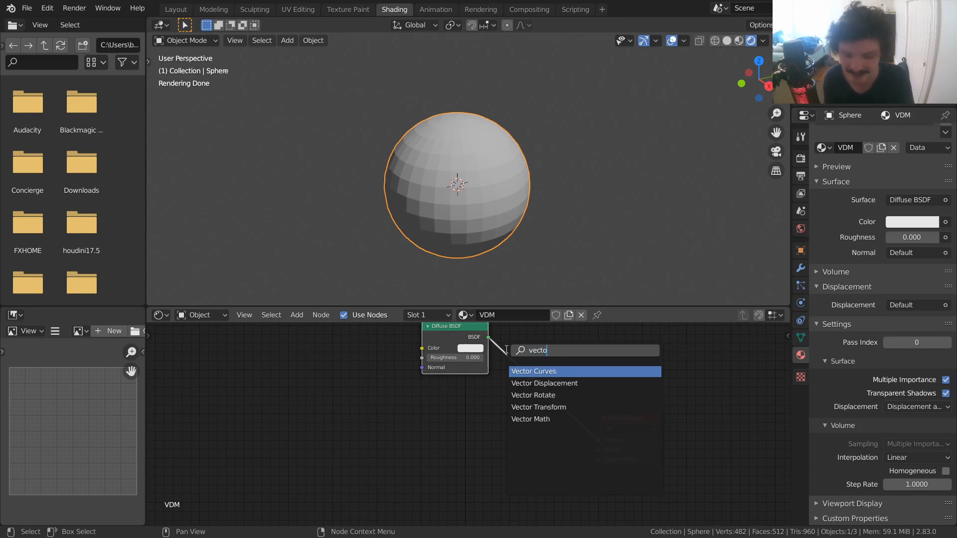
key("Down")
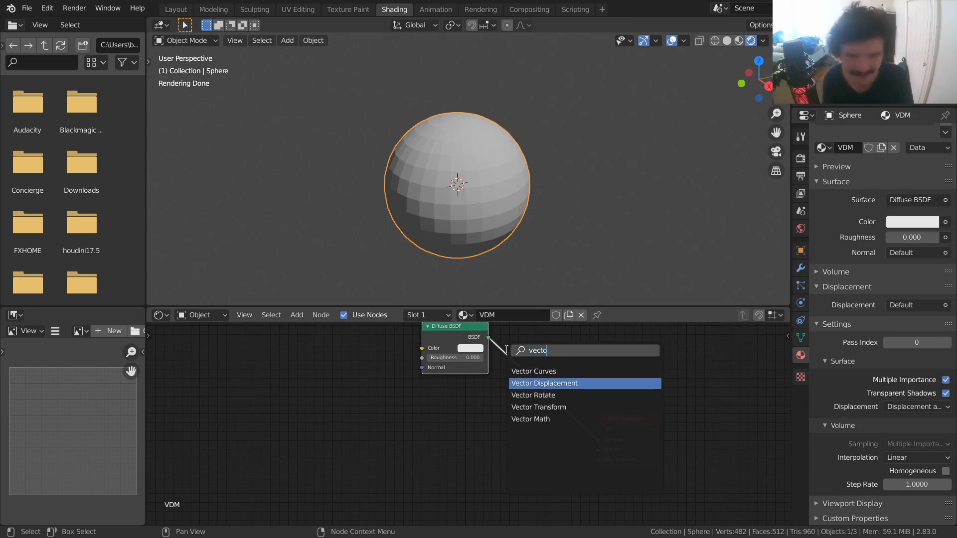
type("o")
key("Return")
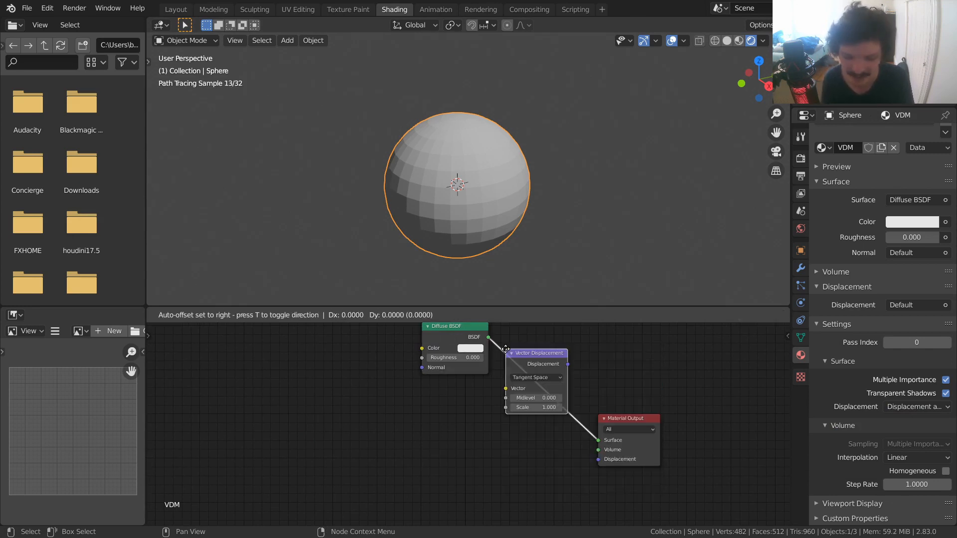
left_click(476, 427)
scroll(477, 427, "up", 2)
left_click_drag(514, 432, 645, 472)
Set the Vector Displacement node's space to Object Space.
left_click(490, 450)
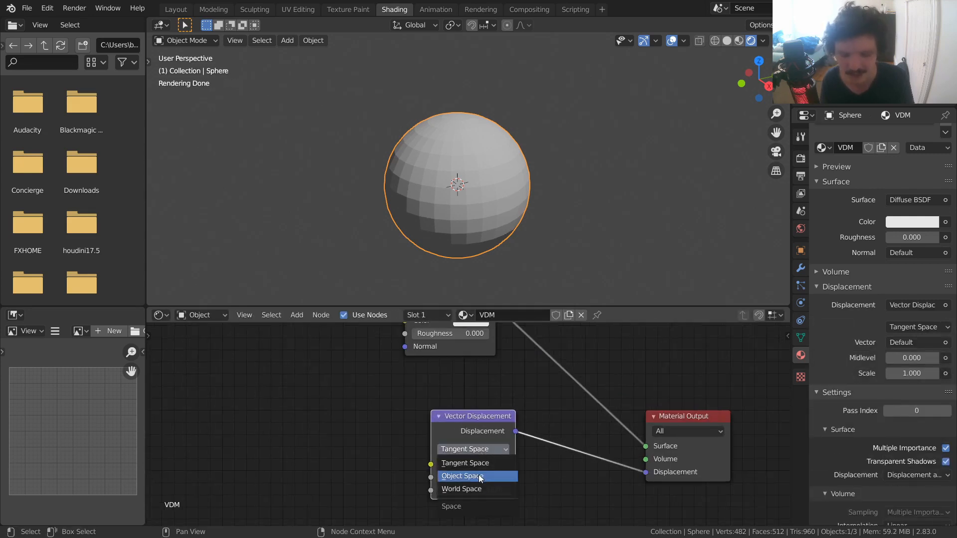
left_click(463, 476)
left_click(464, 449)
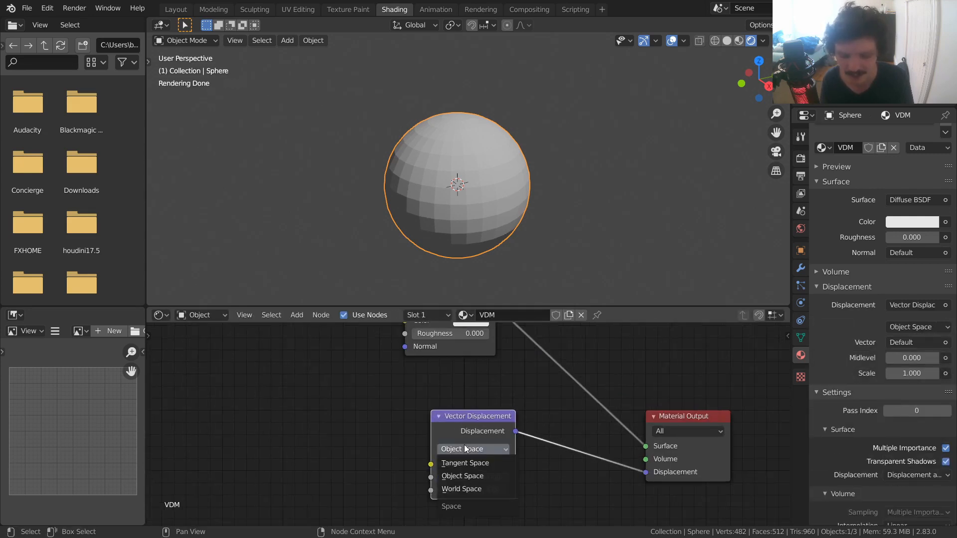
left_click(463, 479)
Add a Combine XYZ node and connect its Vector output to the Vector Displacement node's Vector input.
scroll(471, 431, "down", 1)
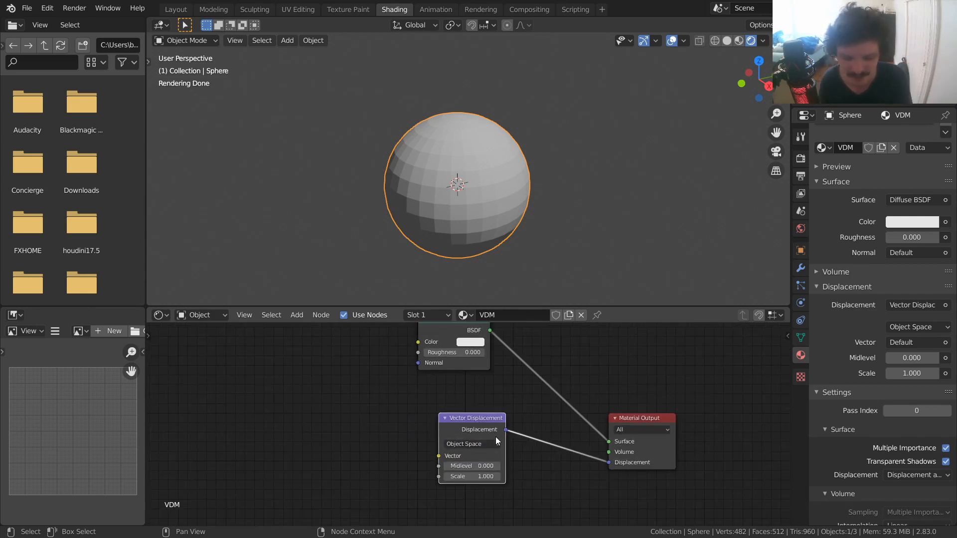
middle_click_drag(496, 436, 471, 410)
scroll(563, 414, "up", 4)
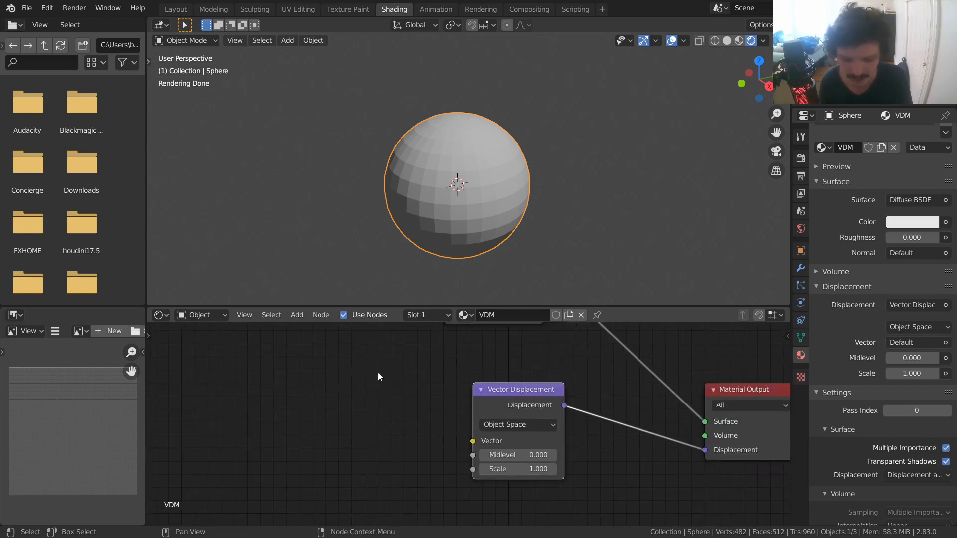
key("shift+a")
left_click(356, 368)
type("com")
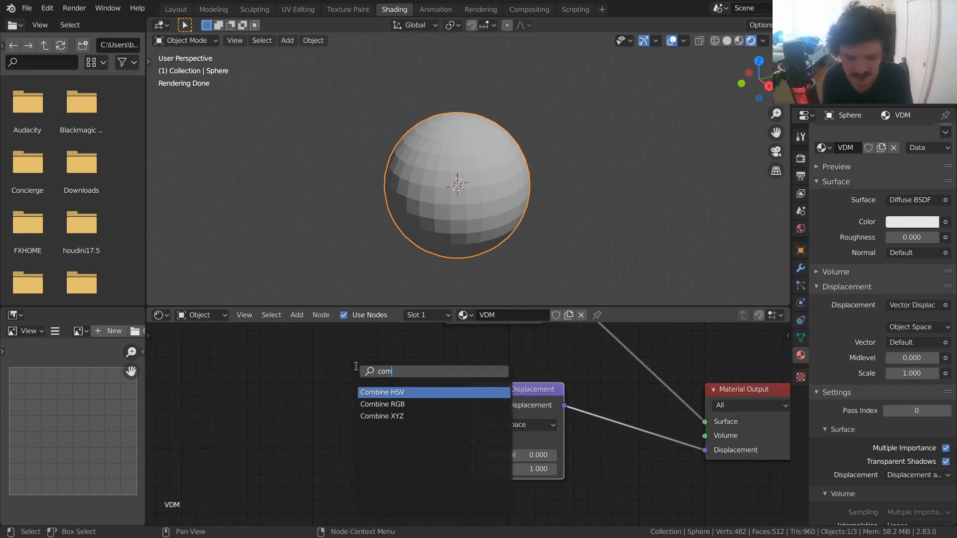
key("Down")
key("Down")
key("Return")
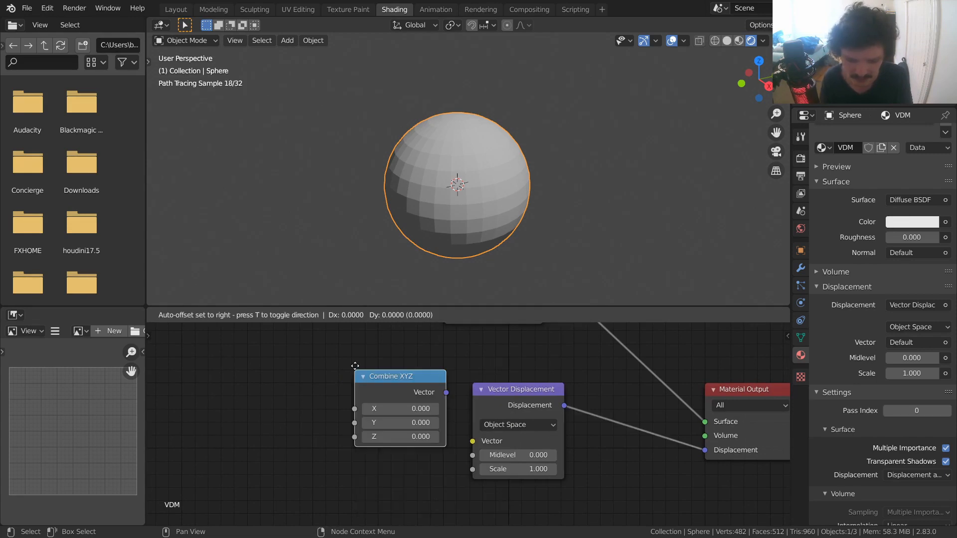
left_click(270, 378)
left_click(520, 390)
left_click_drag(521, 390, 526, 366)
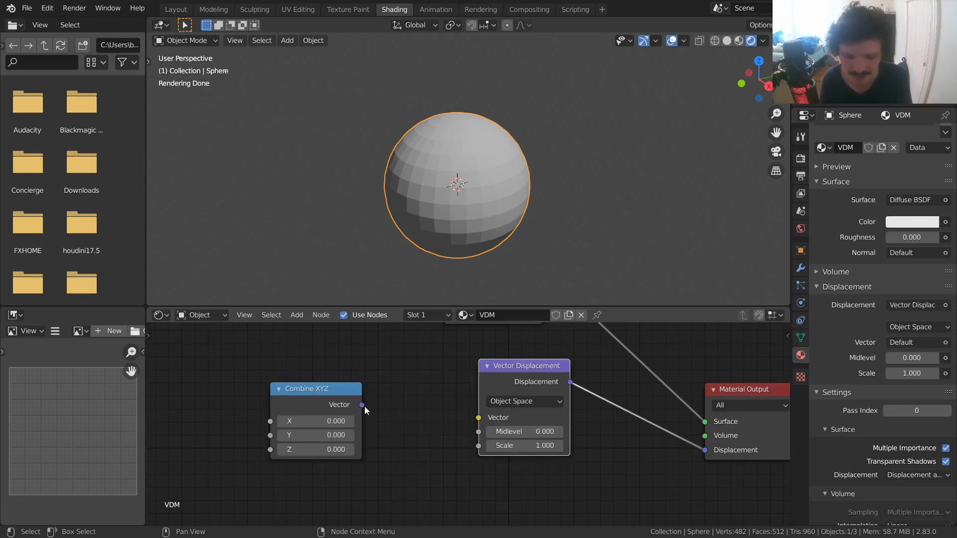
left_click_drag(362, 405, 478, 418)
Try offsetting the sphere with Combine XYZ values of X -0.700, Y 0.800 and Z 1.300, and delete that node.
left_click_drag(327, 422, 359, 435)
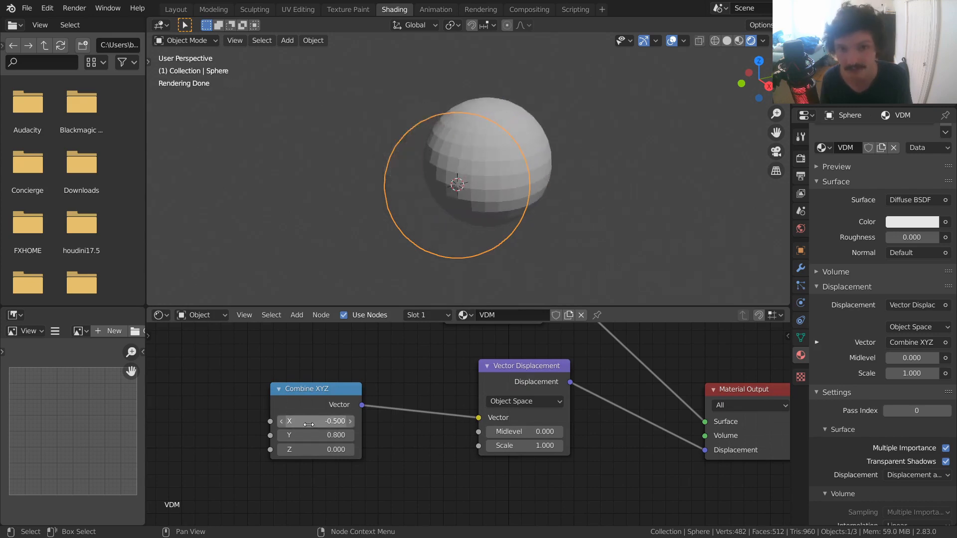
left_click_drag(309, 450, 315, 450)
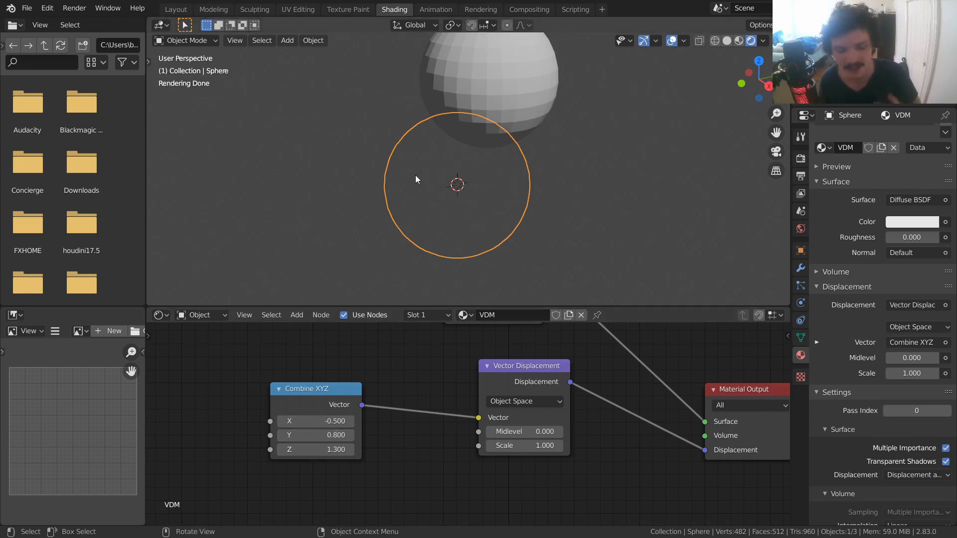
mouse_move(319, 421)
left_mouse_down()
mouse_move(344, 422)
mouse_move(316, 422)
left_mouse_up()
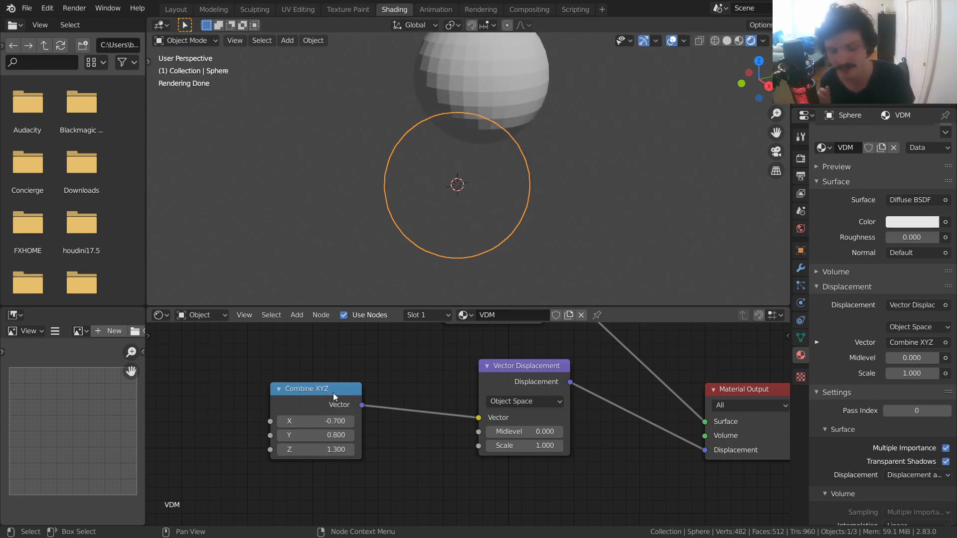
left_click(333, 394)
key("x")
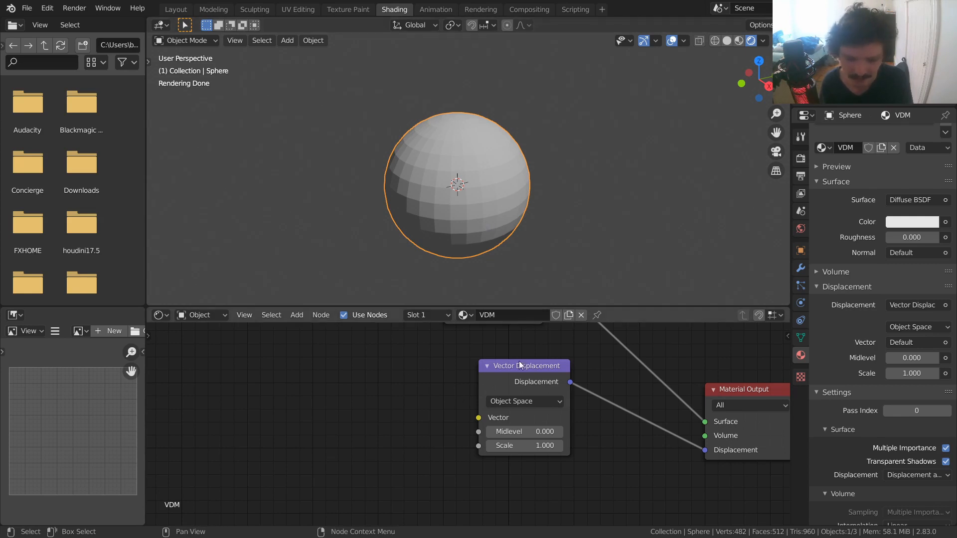
Add a Texture Coordinate node well before the Vector Displacement node and preview its Object output on the sphere.
middle_click_drag(339, 349, 525, 371)
key("shift+a")
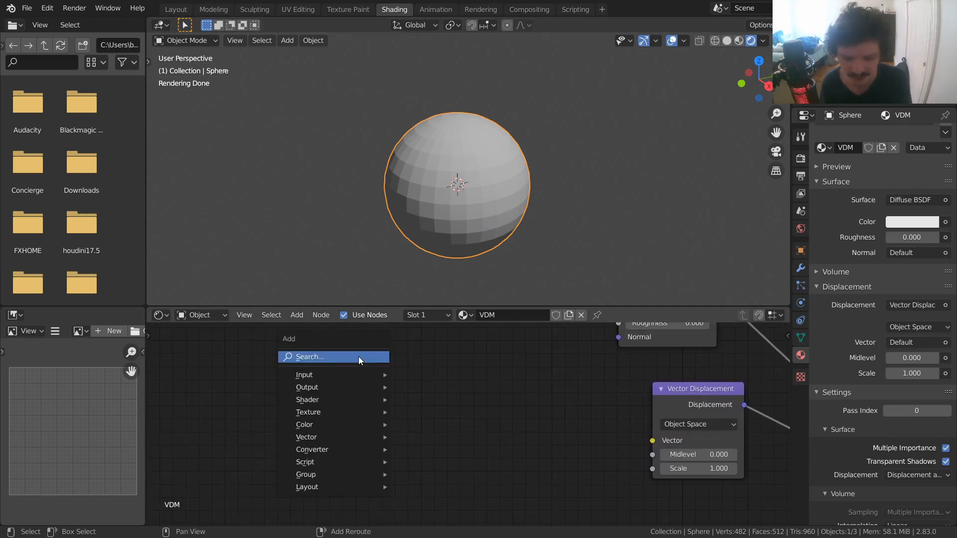
left_click(359, 357)
type("tex")
key("Return")
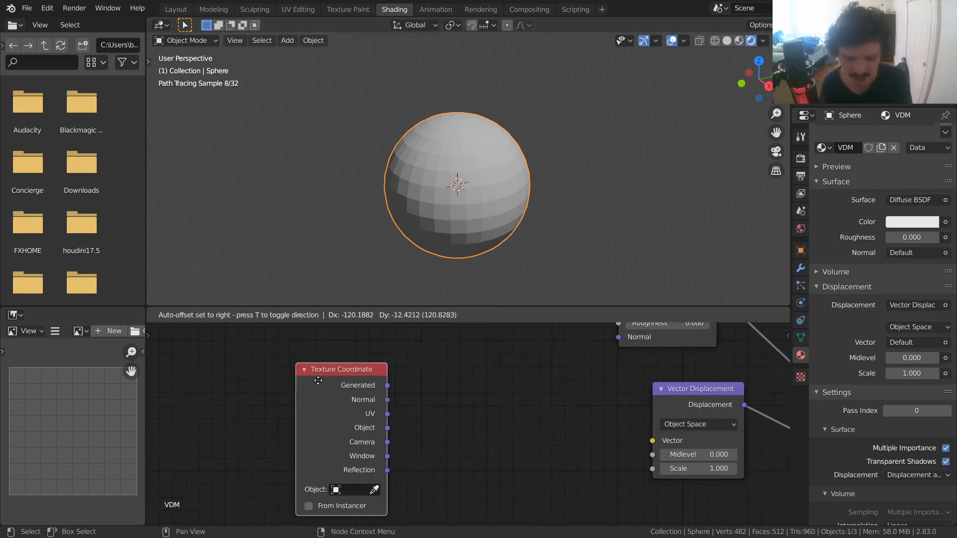
left_click(195, 369)
left_click(235, 368, "ctrl+shift")
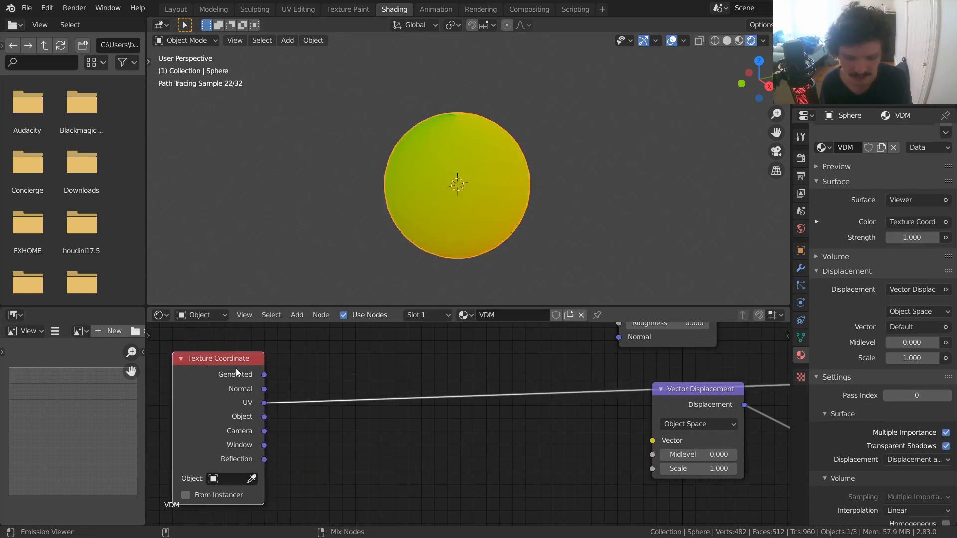
left_click(235, 368, "ctrl+shift")
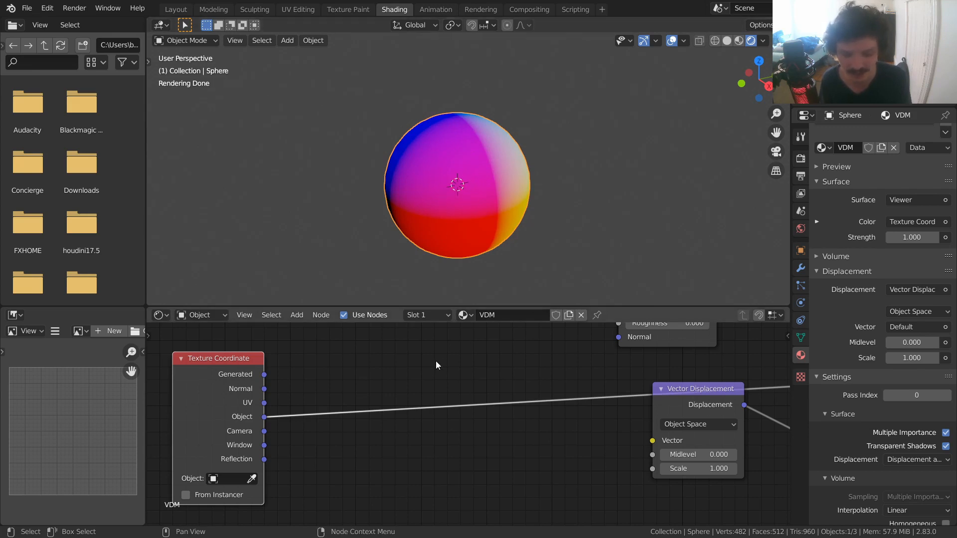
Insert a Separate XYZ node on the link from the Texture Coordinate node's Object output.
middle_click_drag(413, 360, 500, 369)
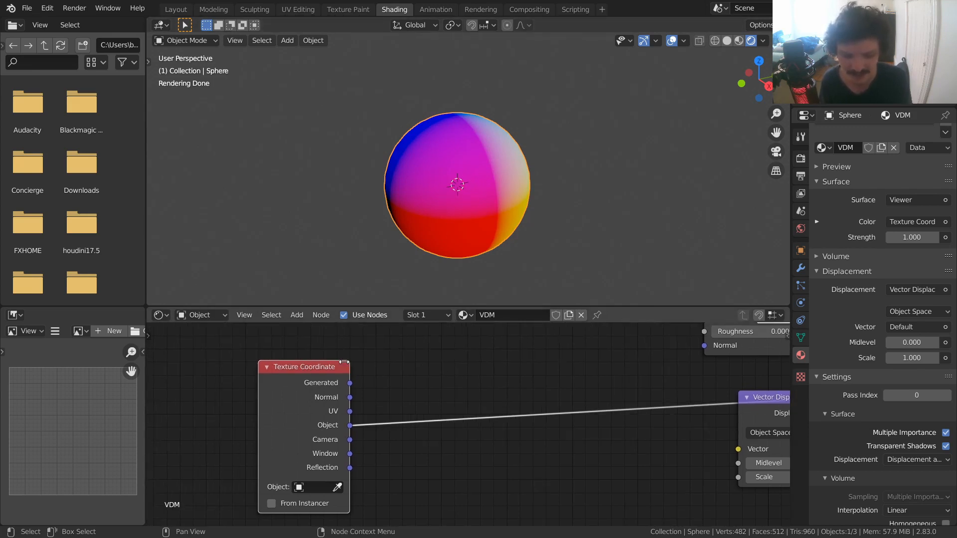
left_click_drag(311, 369, 194, 368)
key("shift+a")
left_click(354, 356)
type("se")
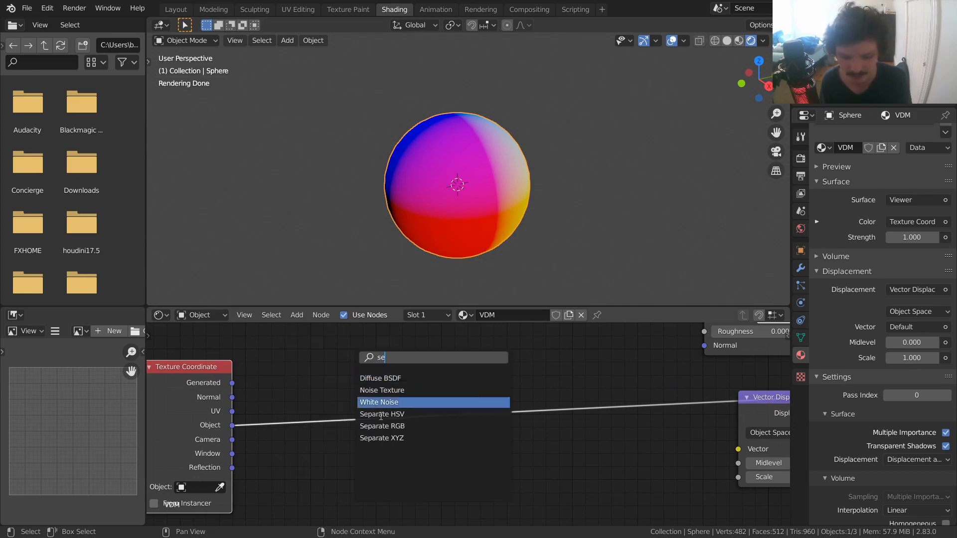
left_click(382, 438)
left_click(307, 431)
Insert a Combine XYZ node after Separate XYZ and link the X, Y and Z outputs to its matching inputs.
middle_click_drag(462, 359, 385, 370)
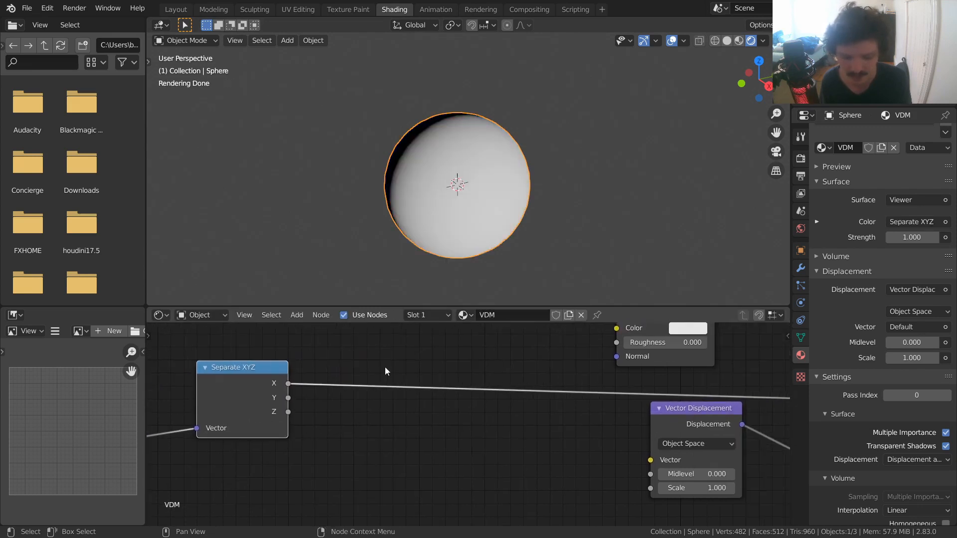
key("shift+a")
left_click(398, 352)
type("com")
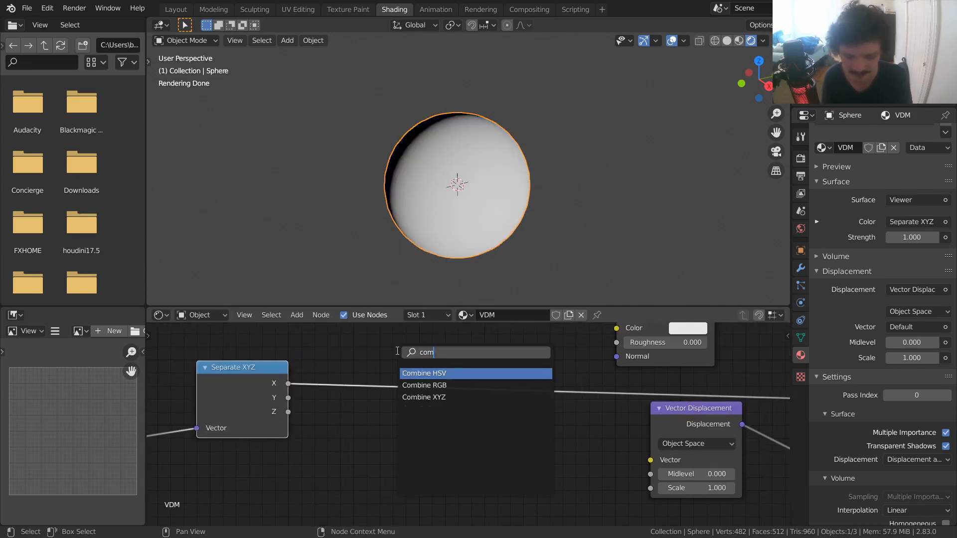
key("Down")
key("Down")
key("Return")
left_click(467, 369)
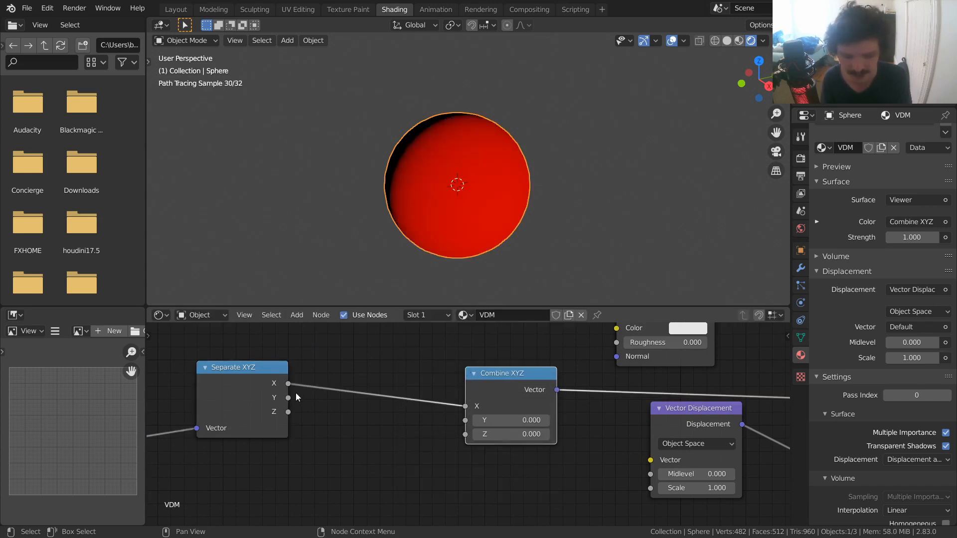
left_click_drag(288, 398, 473, 439)
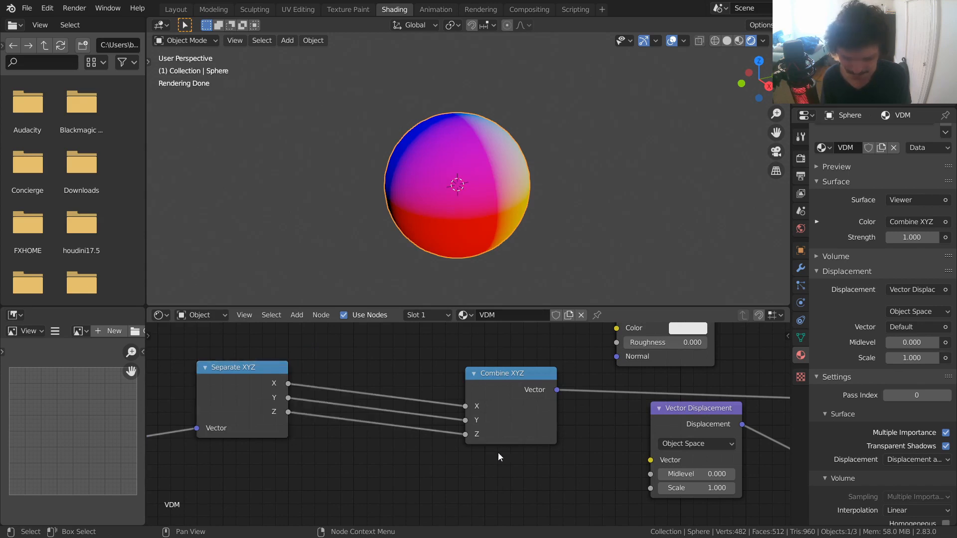
Examine the coordinate colours on the sphere in Front Orthographic view.
middle_click_drag(499, 456, 549, 451)
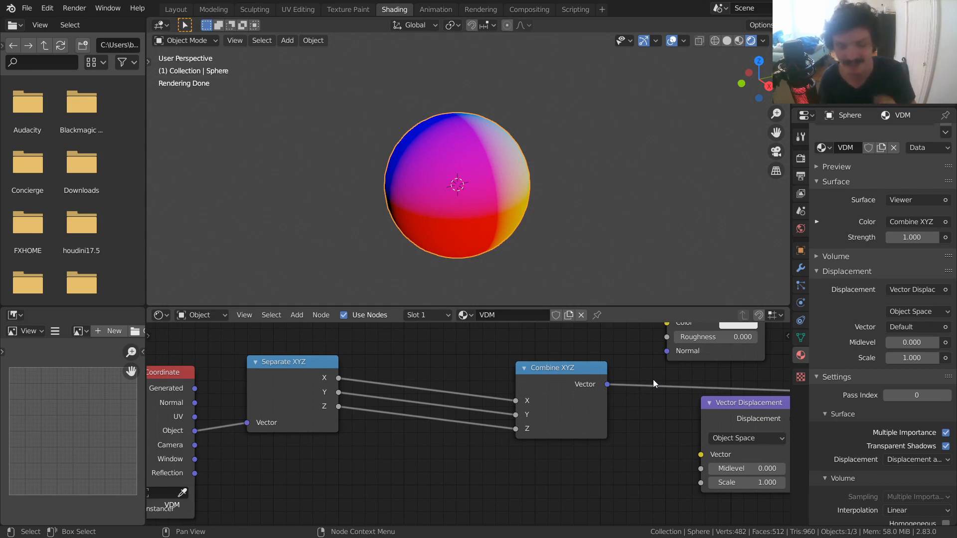
left_click_drag(743, 88, 567, 197)
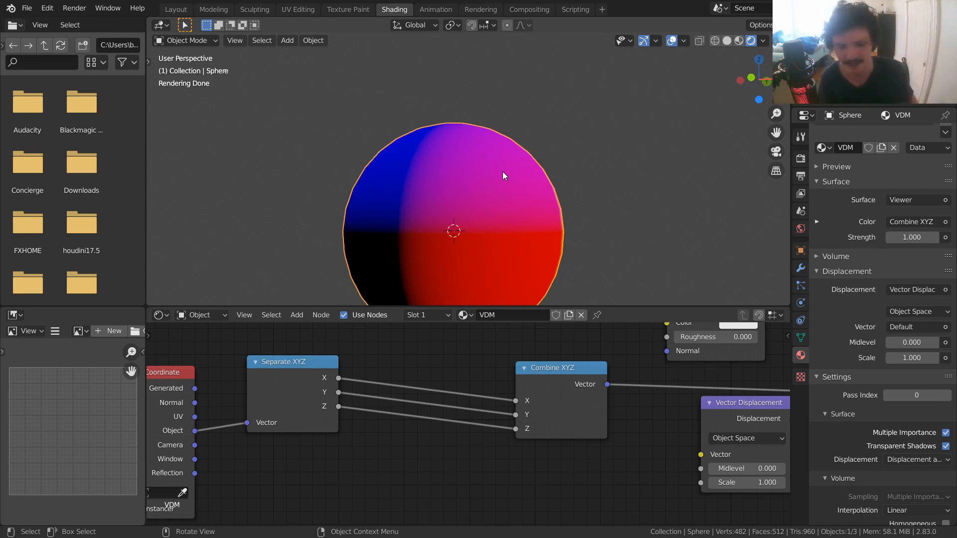
left_click(752, 78)
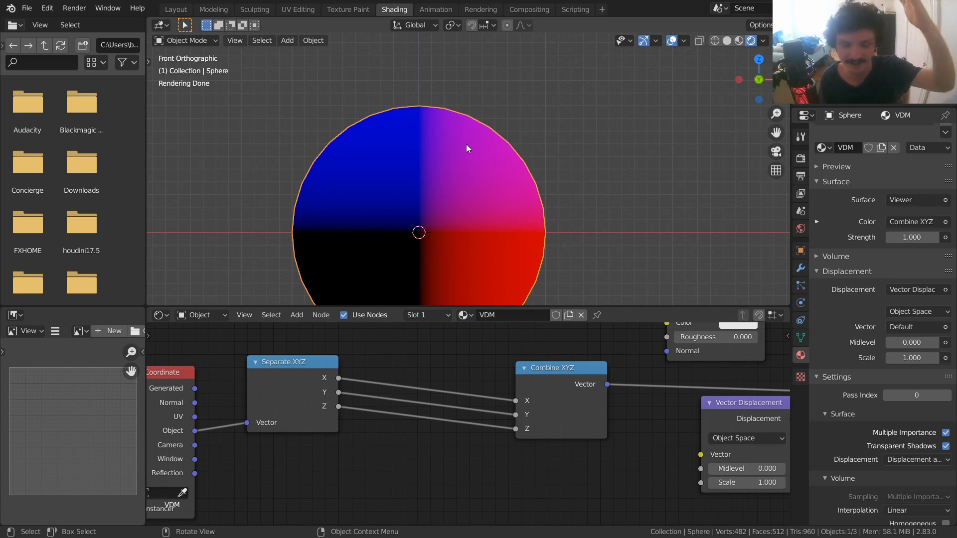
scroll(466, 144, "down", 2)
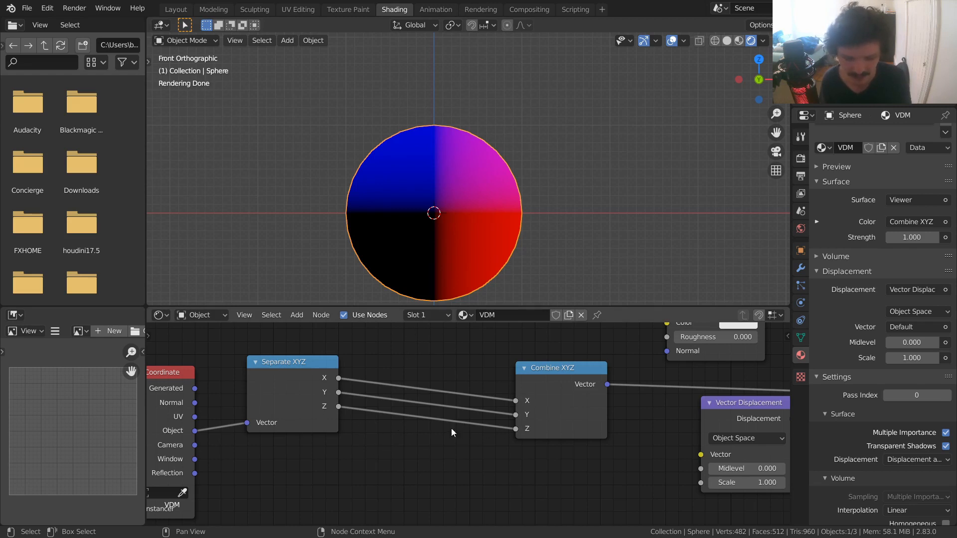
Insert an Add math node on the Z link between the Separate XYZ and Combine XYZ nodes.
key("shift+a")
left_click(402, 354)
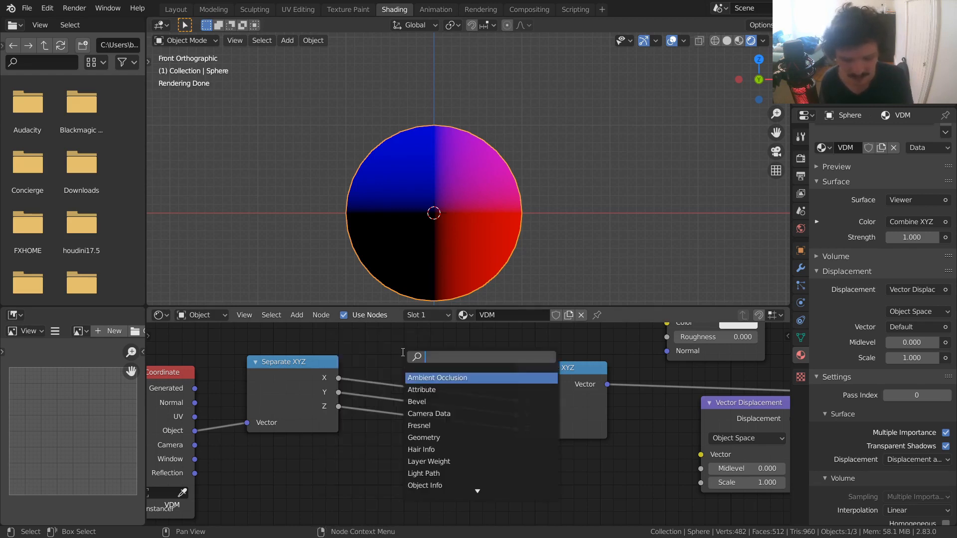
type("add")
key("Return")
left_click(417, 435)
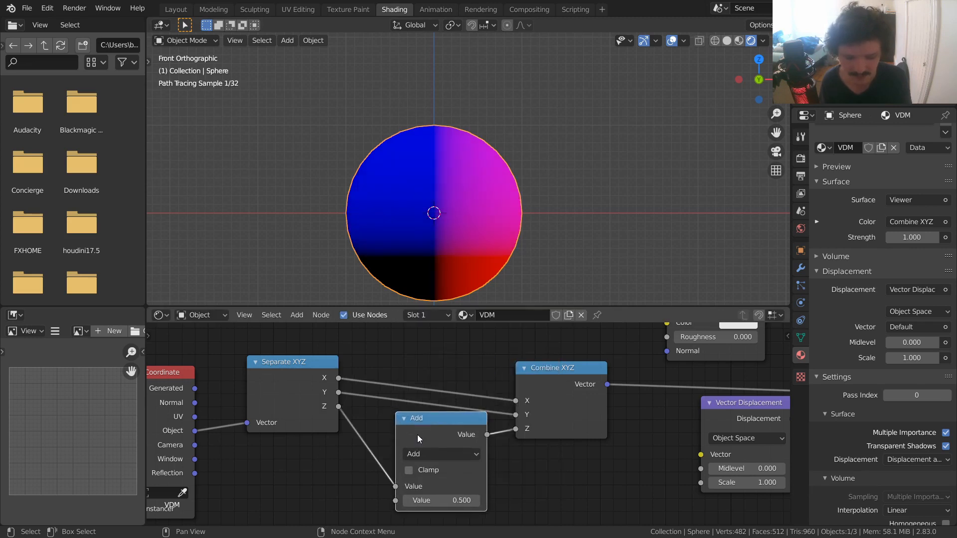
Change the math node on the Z link from Add to the Sign operation.
left_click(453, 435)
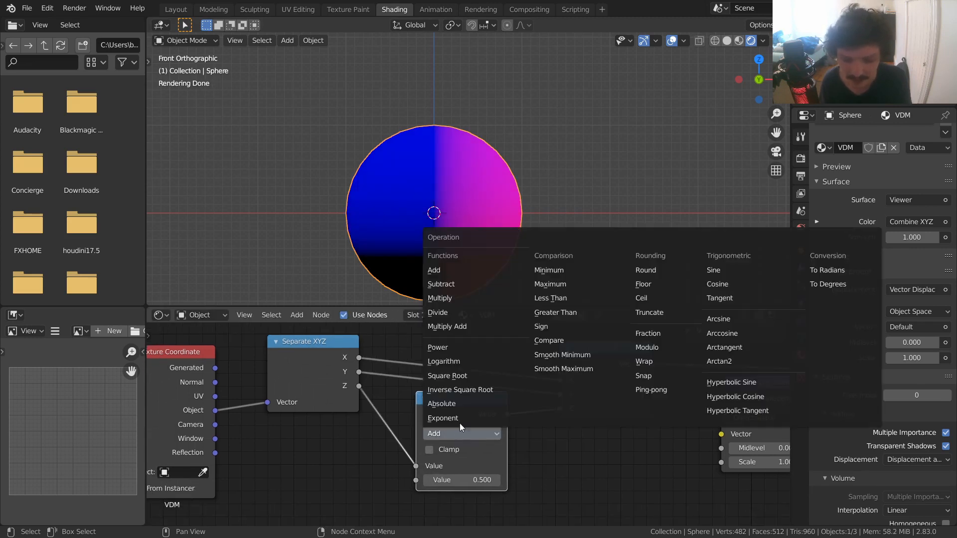
left_click(558, 327)
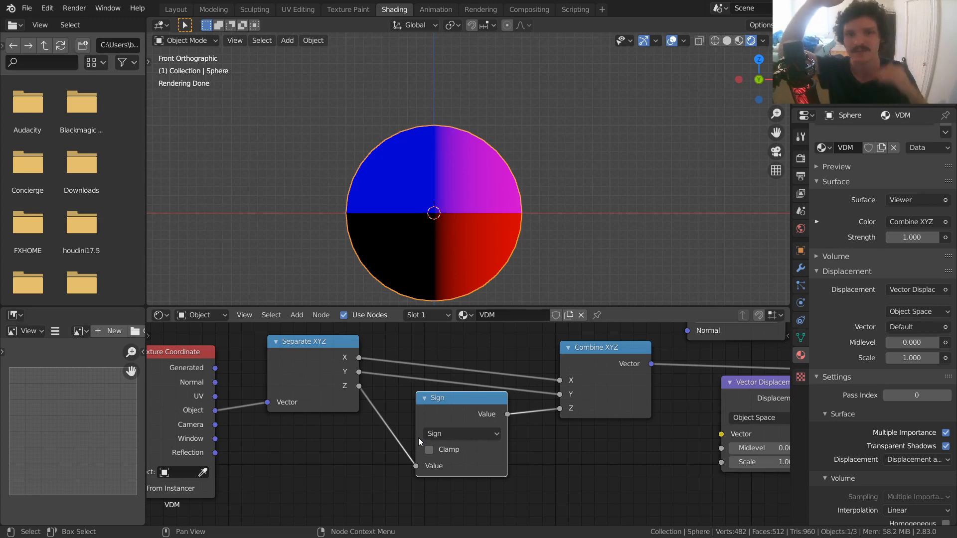
Move the four coordinate nodes away from Vector Displacement and link Combine XYZ's Vector output to the displacement's Vector input.
scroll(568, 386, "down", 3)
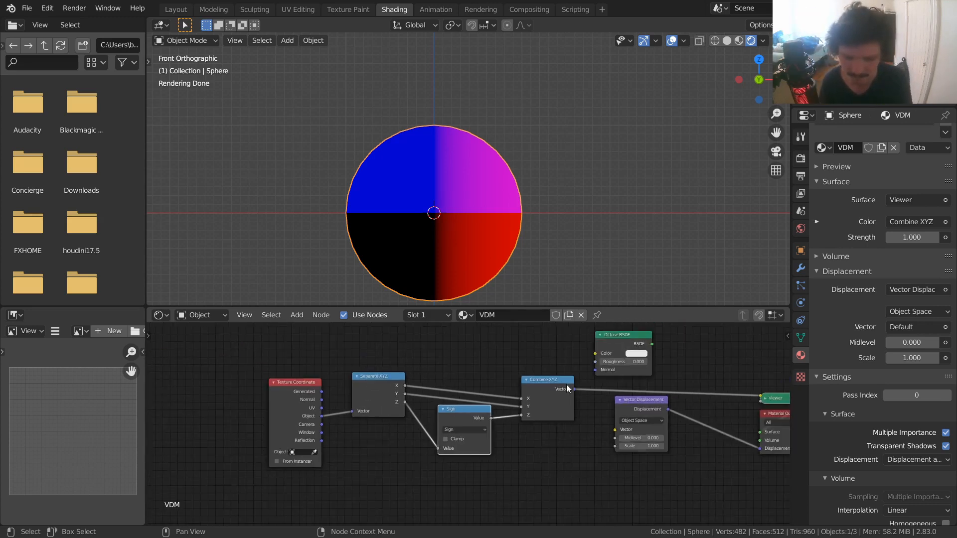
left_click_drag(567, 466, 240, 369)
key("g")
left_click(358, 387)
scroll(471, 423, "up", 5)
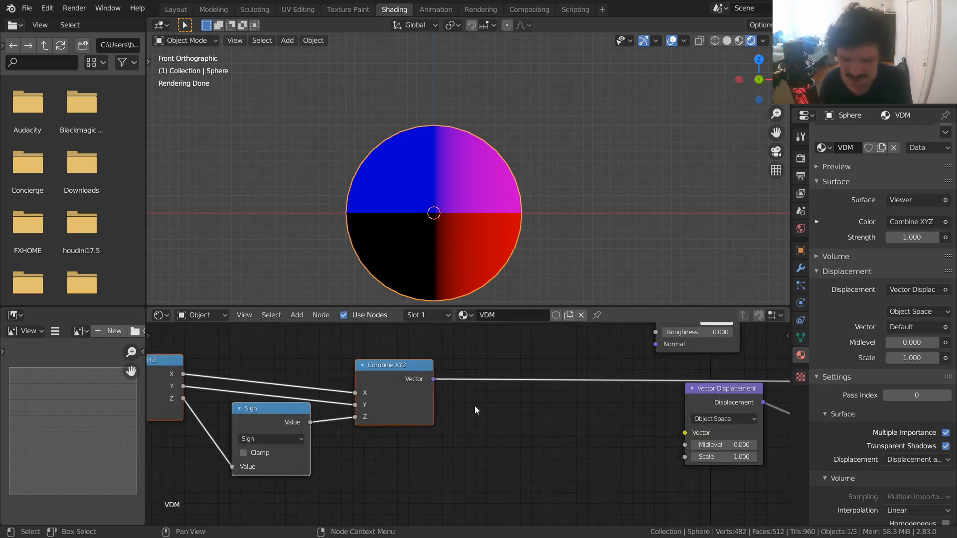
left_click_drag(433, 379, 685, 433)
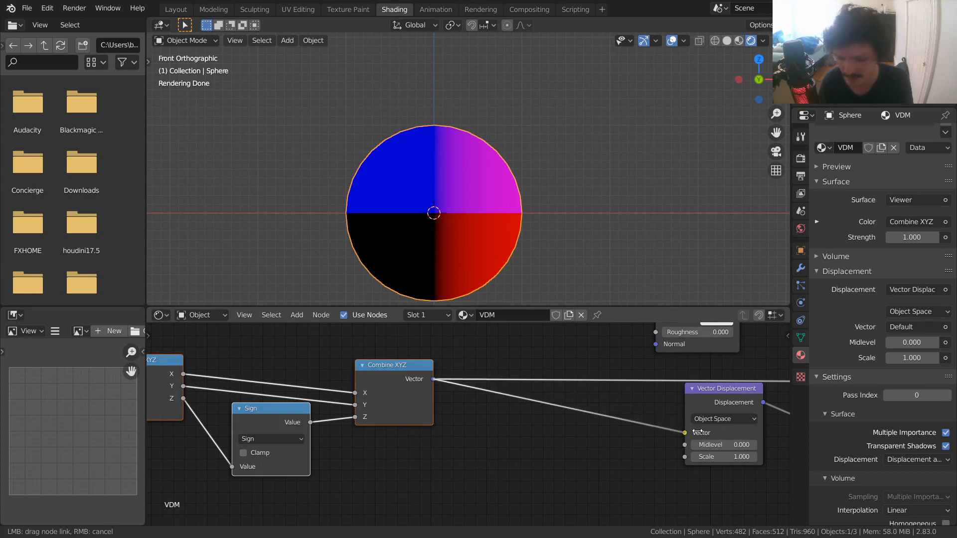
Deselect the sphere and test the deformation by varying the Vector Displacement Scale, ending at 1.000.
left_click(624, 189)
scroll(624, 172, "down", 3)
middle_click_drag(624, 171, 525, 166)
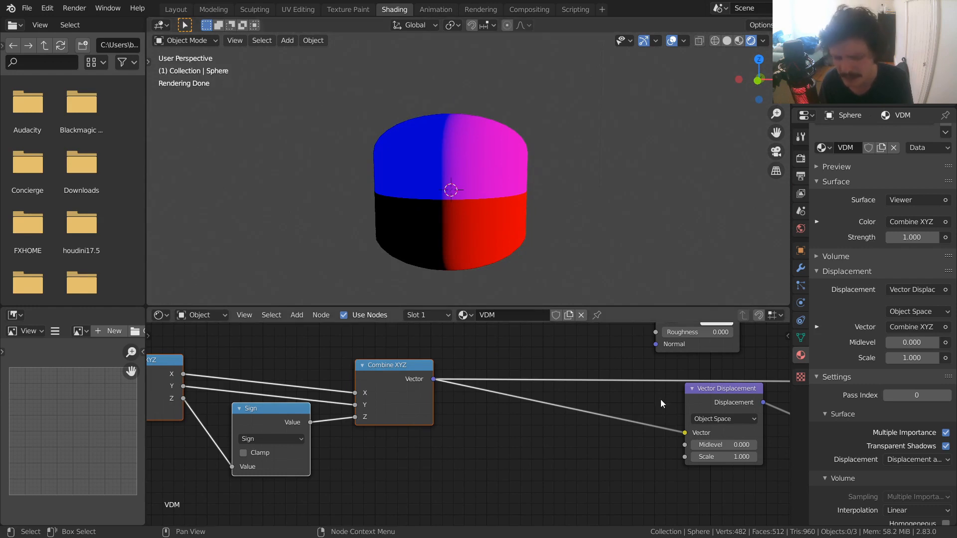
mouse_move(724, 456)
left_mouse_down()
mouse_move(686, 456)
mouse_move(735, 456)
left_mouse_up()
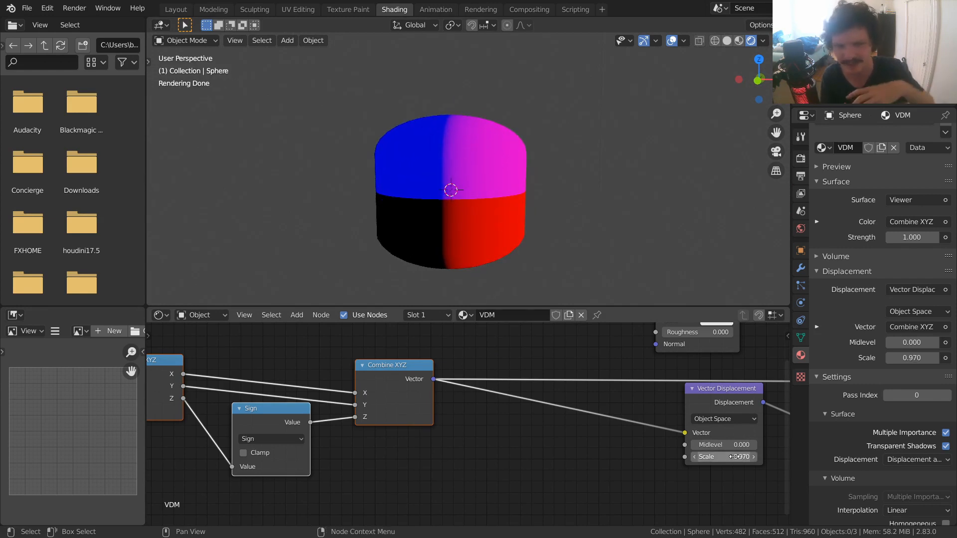
left_click_drag(735, 457, 741, 457)
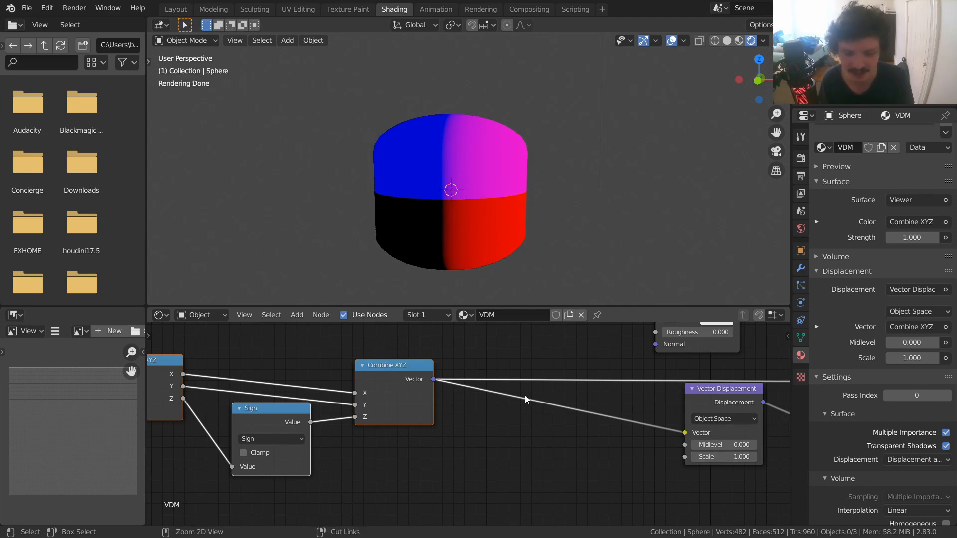
Save the scene to the Desktop as untitled.blend, overwriting the existing file.
key("ctrl+s")
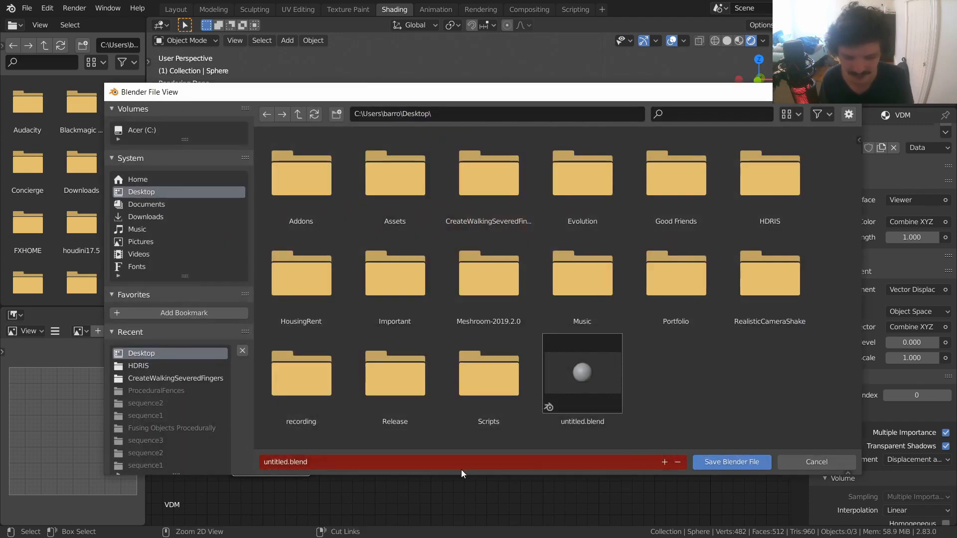
left_click(725, 462)
scroll(523, 205, "down", 1)
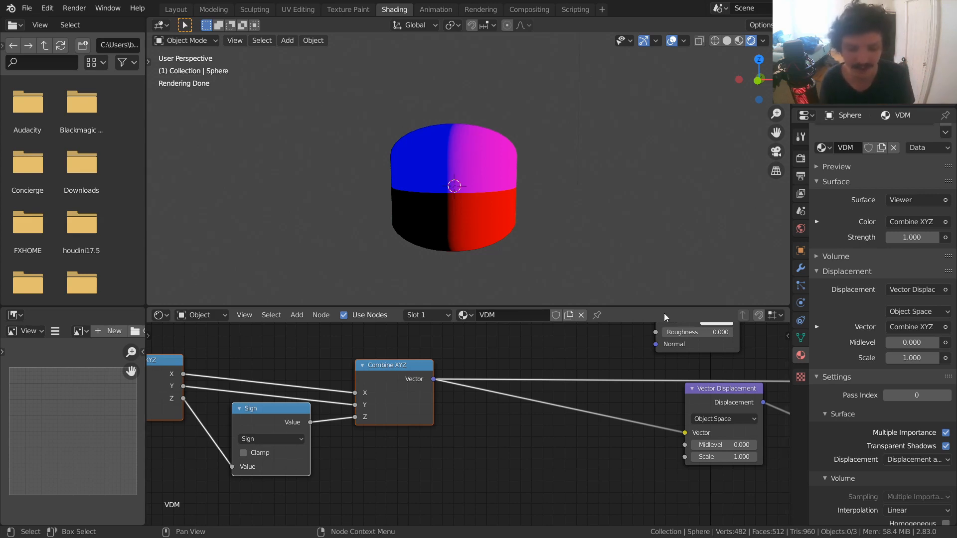
Insert a Vector Math node between Combine XYZ and Vector Displacement and set it to Subtract.
middle_click_drag(260, 410, 369, 422)
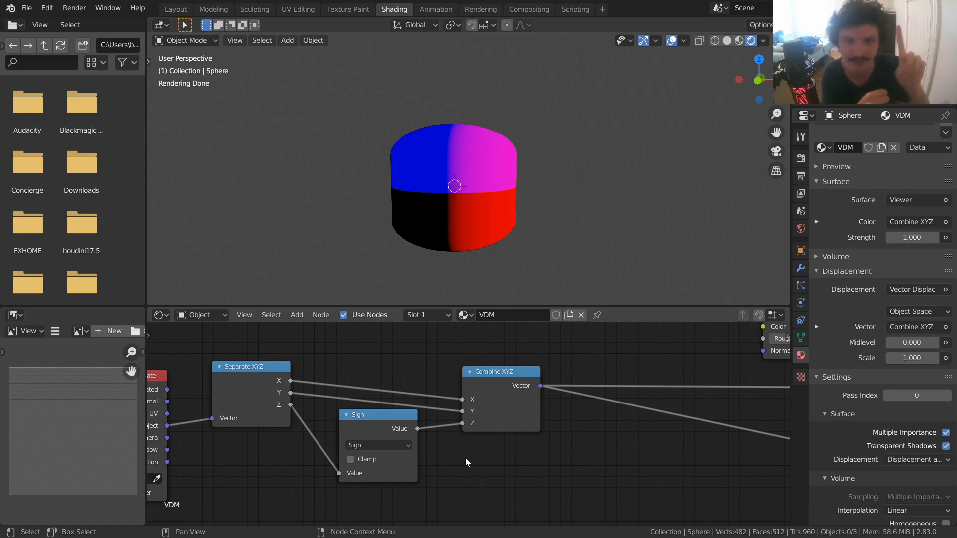
scroll(610, 399, "down", 5)
middle_click_drag(610, 400, 501, 418)
scroll(474, 418, "up", 4)
key("shift+a")
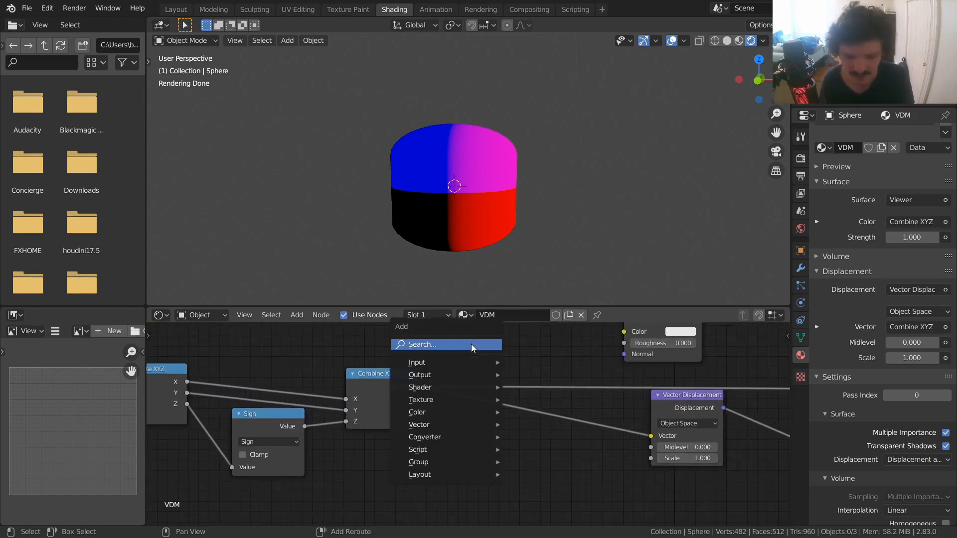
type("vect")
left_click(517, 416)
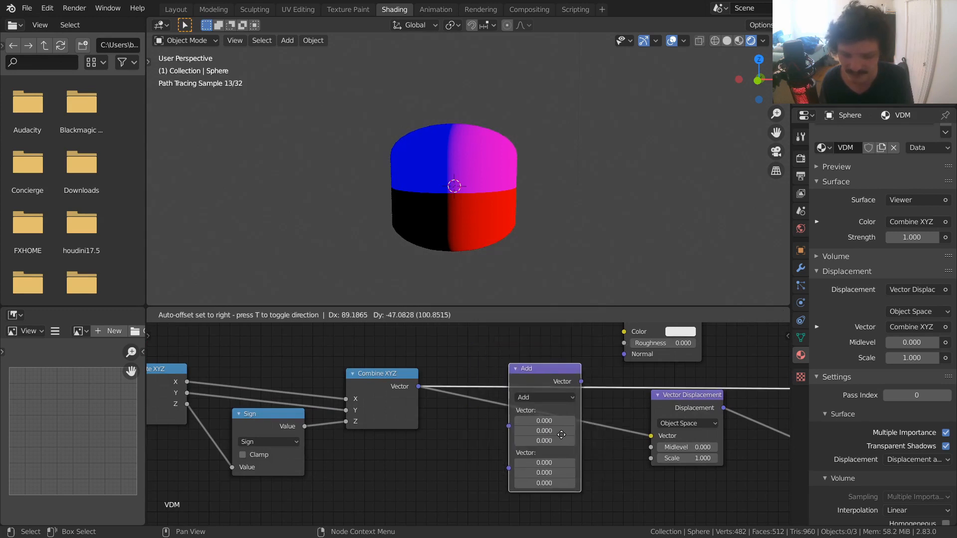
left_click(572, 434)
left_click(572, 433)
left_click(559, 405)
Link the Texture Coordinate node's Object output to the Subtract node's second Vector input.
scroll(558, 405, "down", 3)
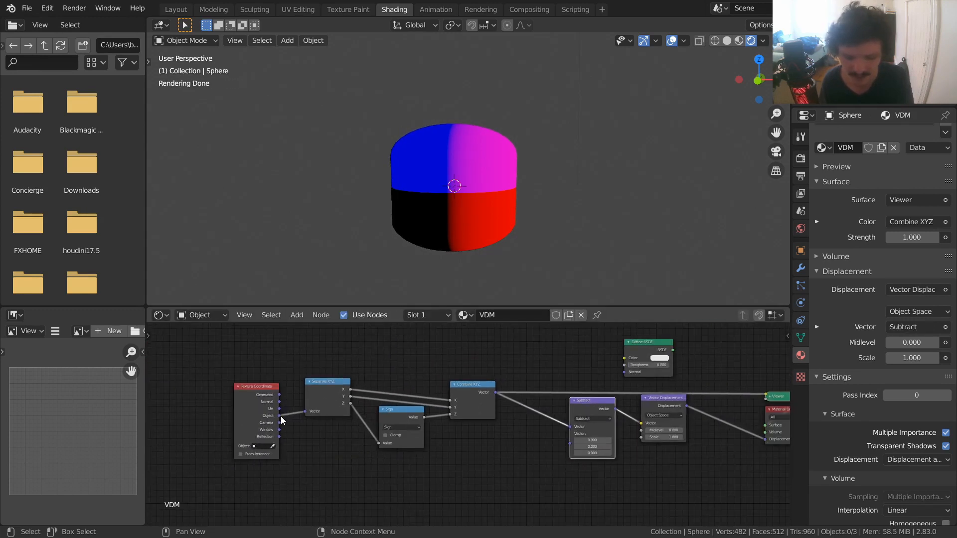
left_click_drag(281, 417, 571, 444)
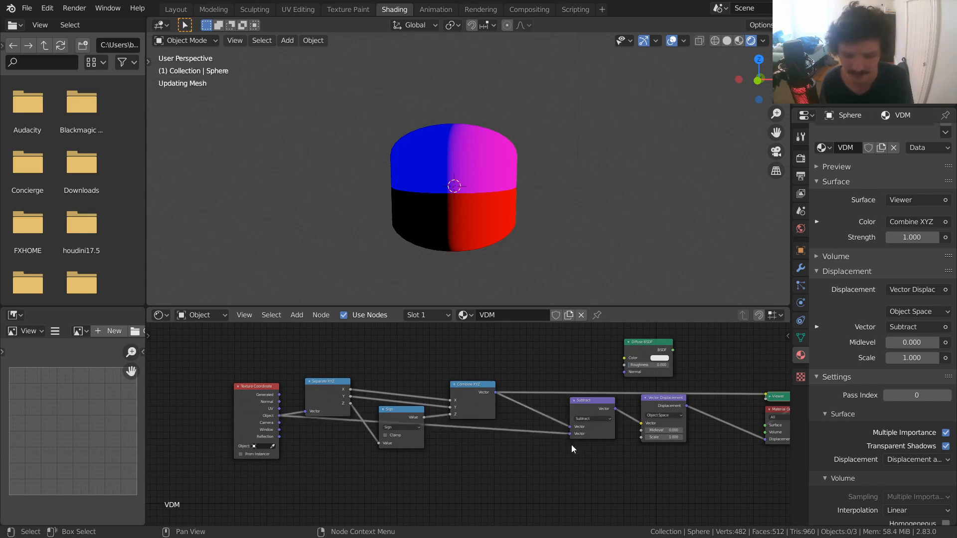
middle_click_drag(454, 180, 445, 217)
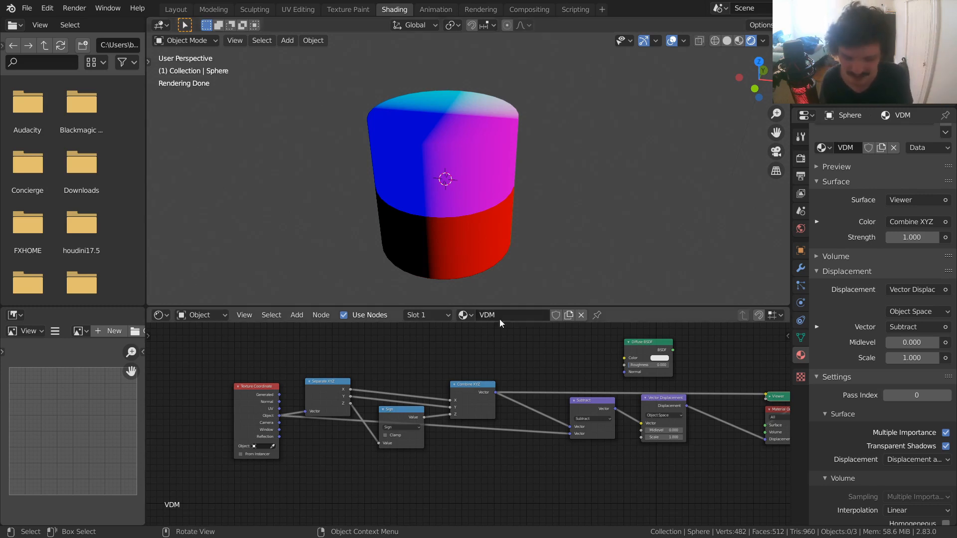
Test the displacement by setting the Vector Displacement Scale to 0 and raising it back to 1.000.
middle_click_drag(583, 390, 456, 406)
scroll(530, 469, "up", 5)
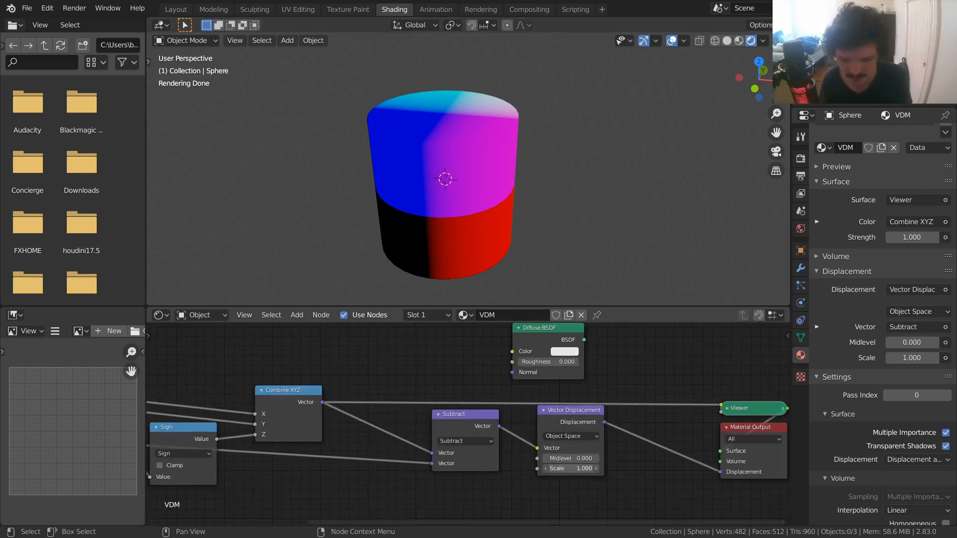
left_click(578, 470)
type("0")
key("Return")
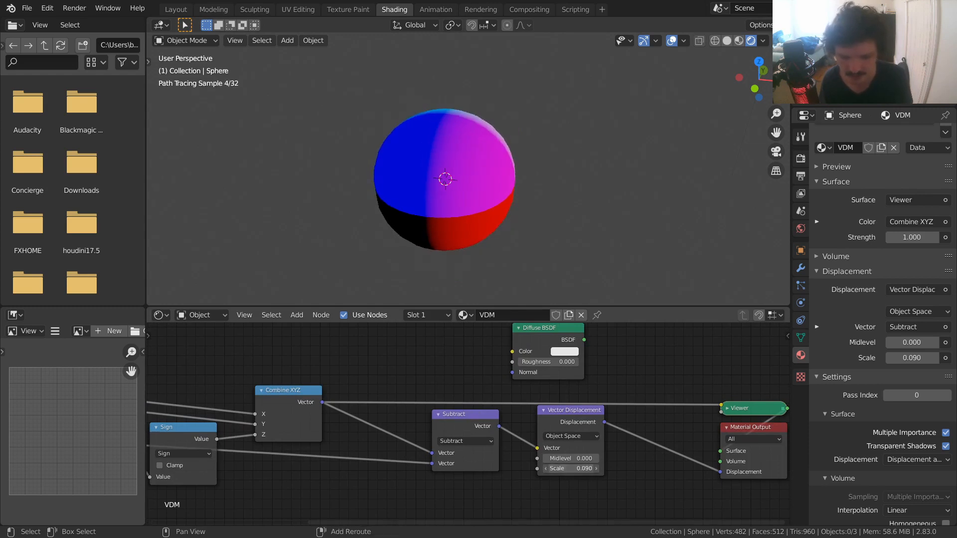
left_click_drag(582, 470, 628, 469)
scroll(507, 242, "down", 3)
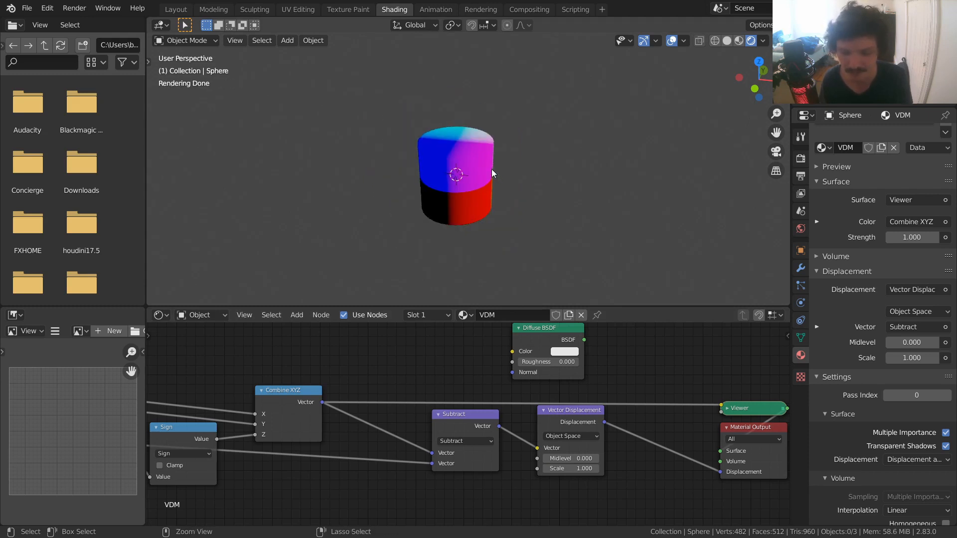
Save the file and connect the Diffuse BSDF to the Material Output's Surface for a shaded preview.
key("ctrl+s")
left_click(553, 325, "ctrl+shift")
scroll(447, 149, "up", 2)
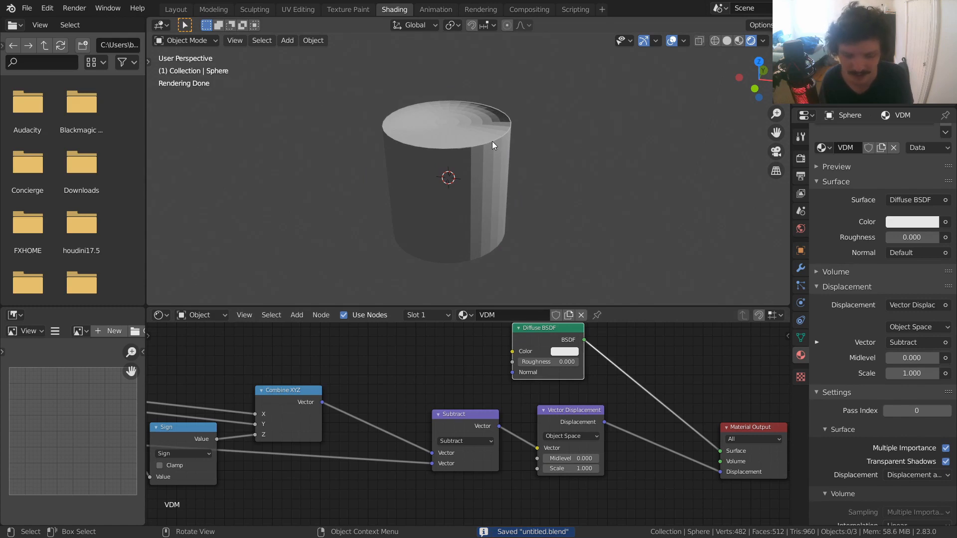
middle_click_drag(492, 140, 482, 115)
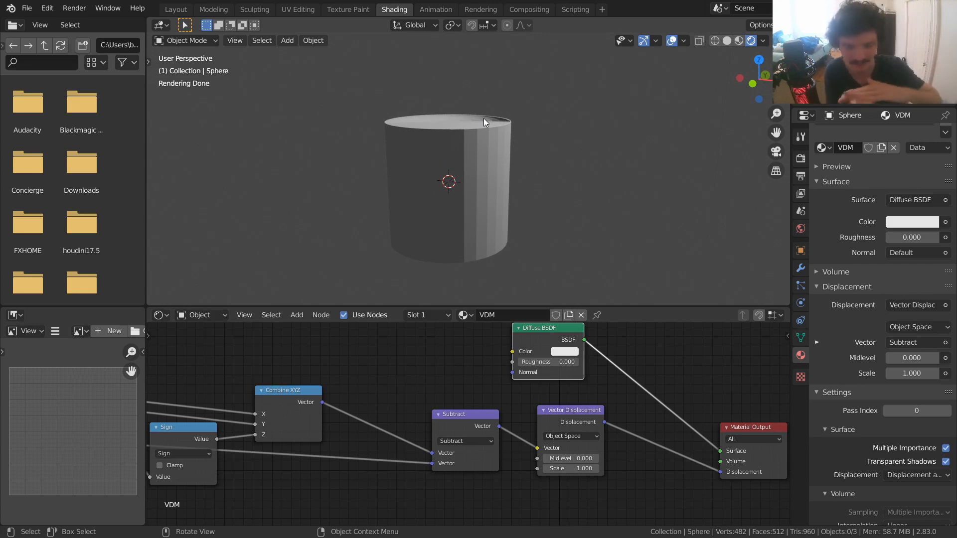
Move the Texture Coordinate, Separate XYZ, Sign and Combine XYZ nodes farther from the Subtract node to make room.
middle_click_drag(302, 426, 475, 418)
scroll(475, 417, "down", 7)
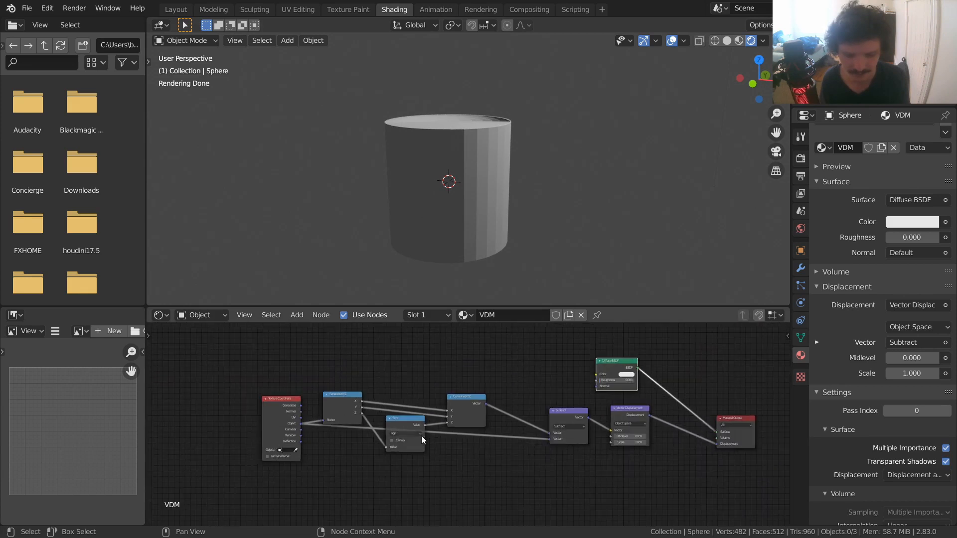
left_click_drag(474, 476, 276, 386)
key("g")
left_click(168, 373)
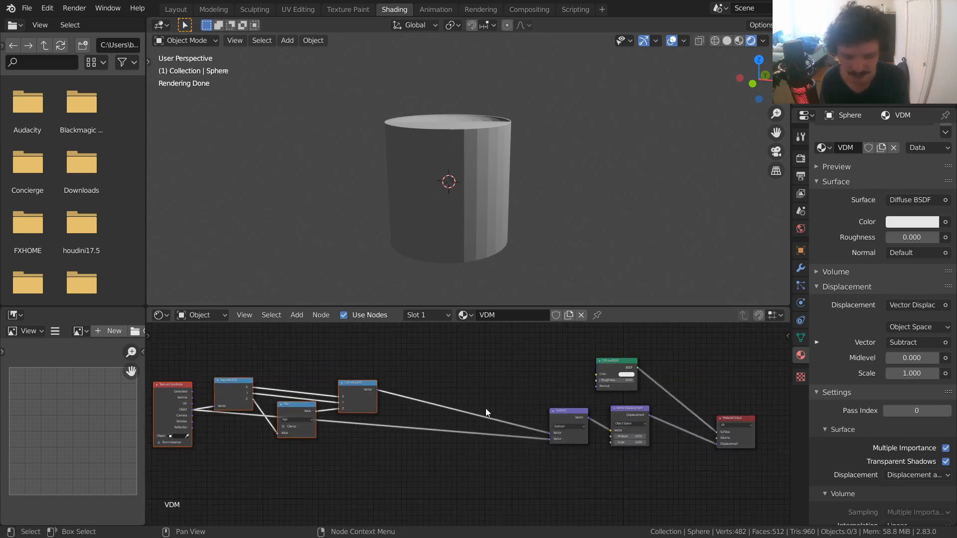
Duplicate the Subtract node and insert the copy on the link between Combine XYZ and the original Subtract.
scroll(481, 414, "up", 6)
middle_click_drag(654, 426, 443, 435)
left_click(429, 441)
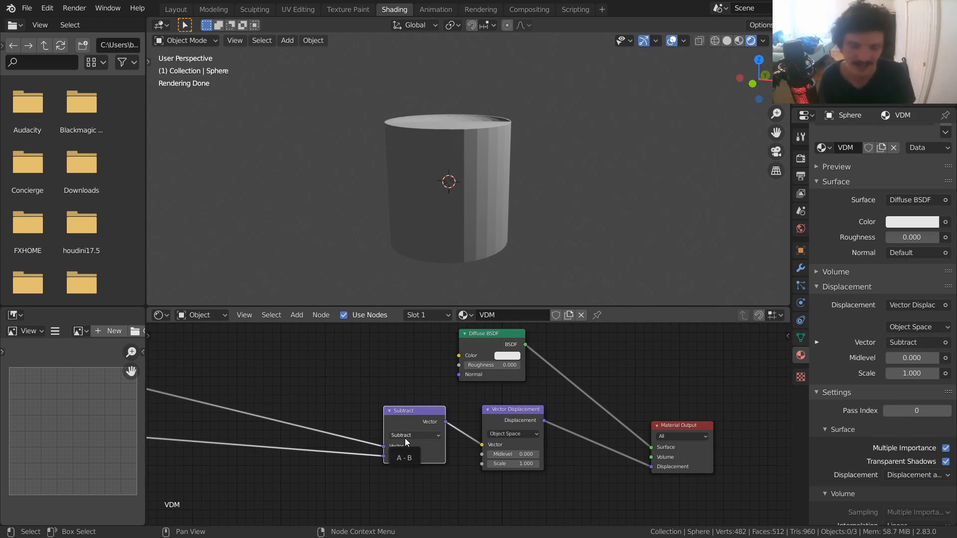
middle_click_drag(277, 410, 491, 445)
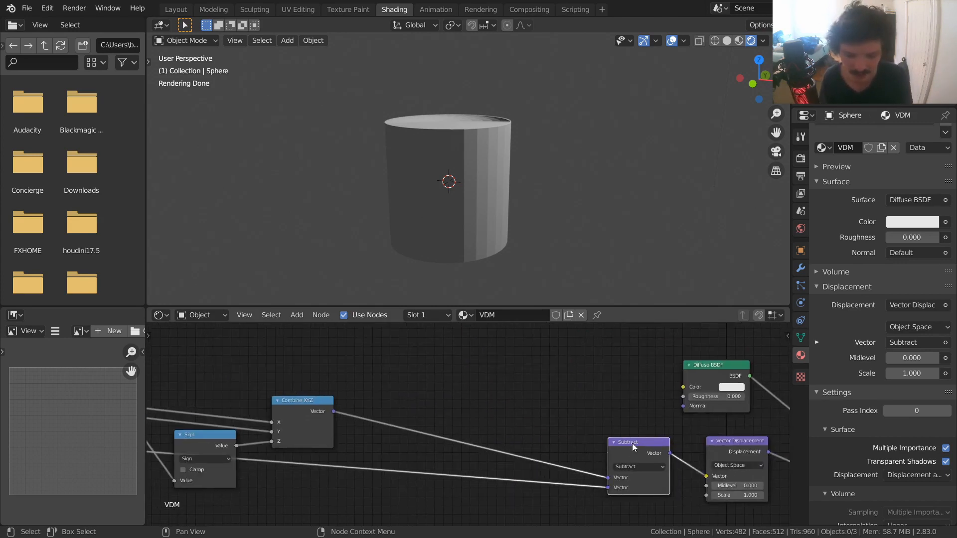
key("shift+d")
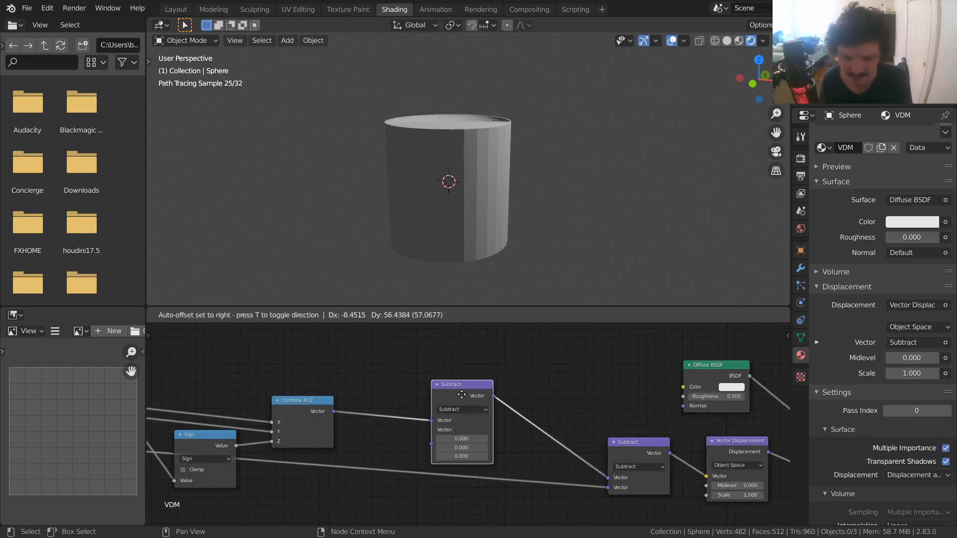
left_click(462, 395)
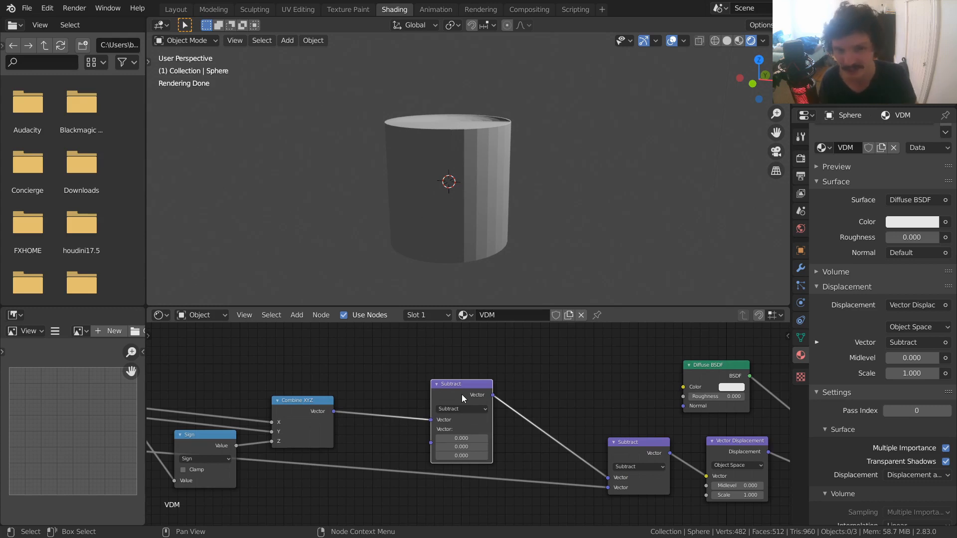
Try the Scale operation on the duplicated vector math node and undo the change to its scale value.
left_click(448, 408)
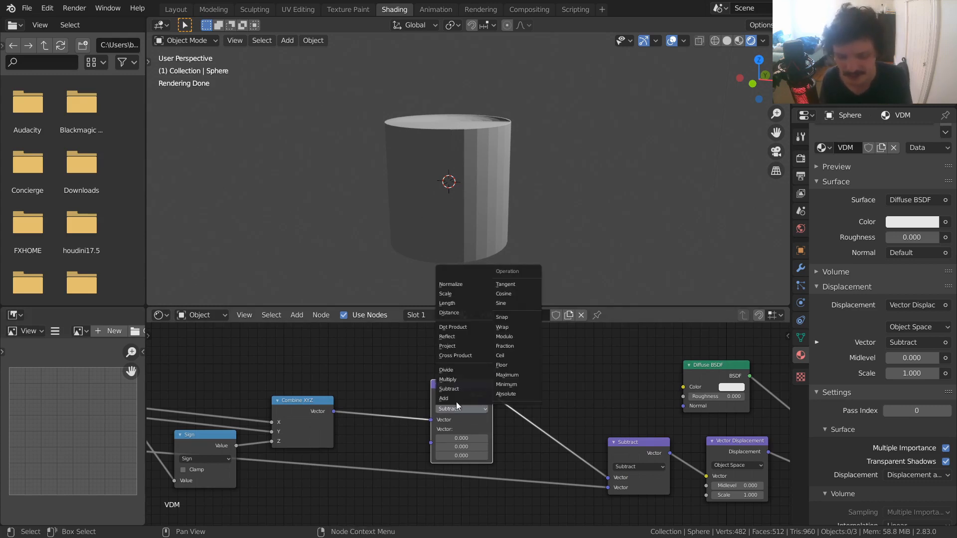
left_click(473, 293)
scroll(471, 424, "up", 2)
mouse_move(459, 432)
left_mouse_down()
mouse_move(438, 432)
mouse_move(486, 432)
mouse_move(459, 432)
mouse_move(469, 432)
left_mouse_up()
key("ctrl+z")
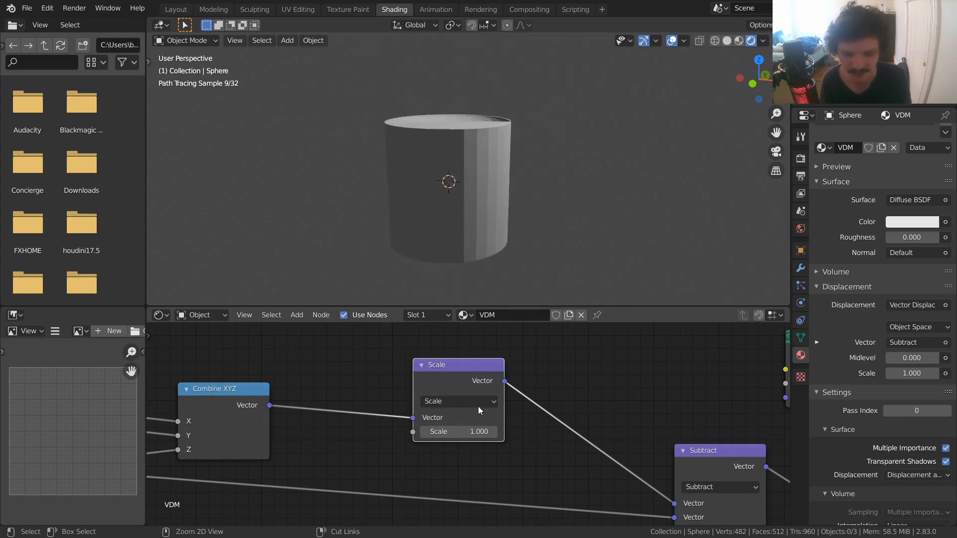
Set the duplicated vector math node to Multiply with all three vector values at 1.
left_click(475, 403)
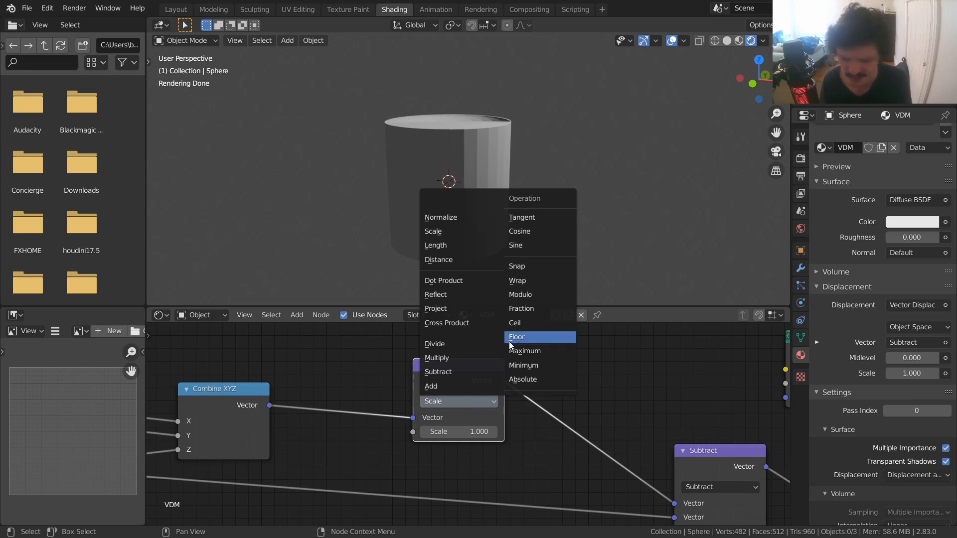
left_click(456, 357)
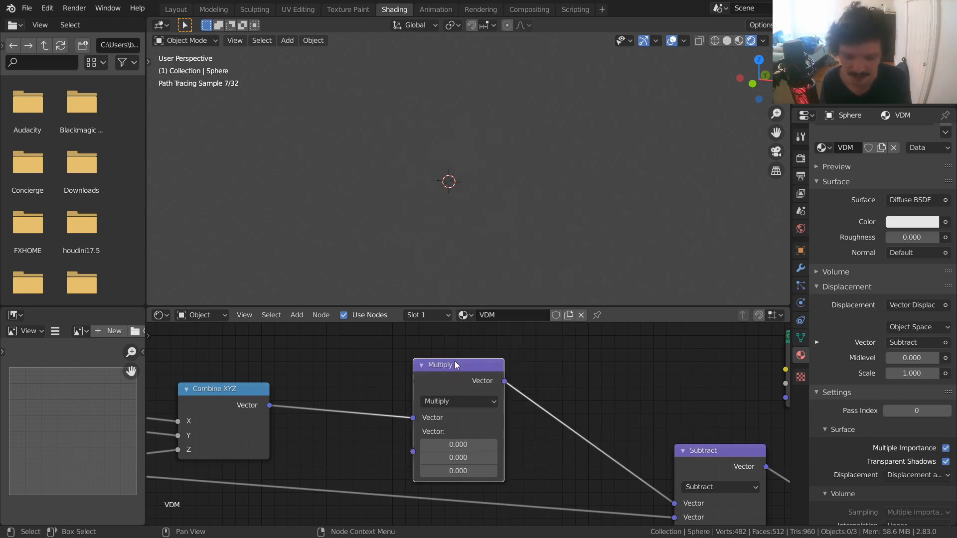
left_click_drag(459, 445, 459, 471)
type("1")
key("Return")
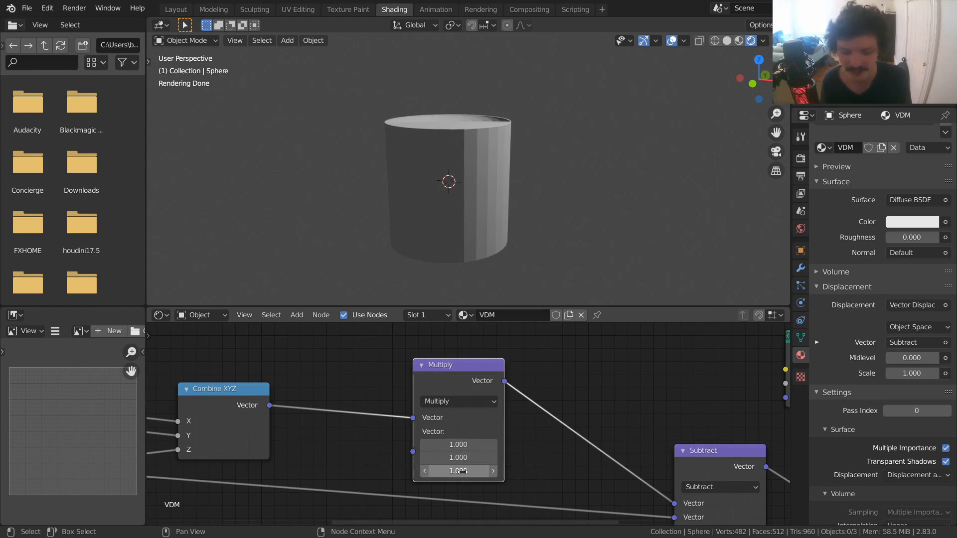
Set the Multiply node's Z value to 0.1 and vary it to test the cylinder's height, ending at 0.300.
left_click(462, 471)
type("0.1")
key("Return")
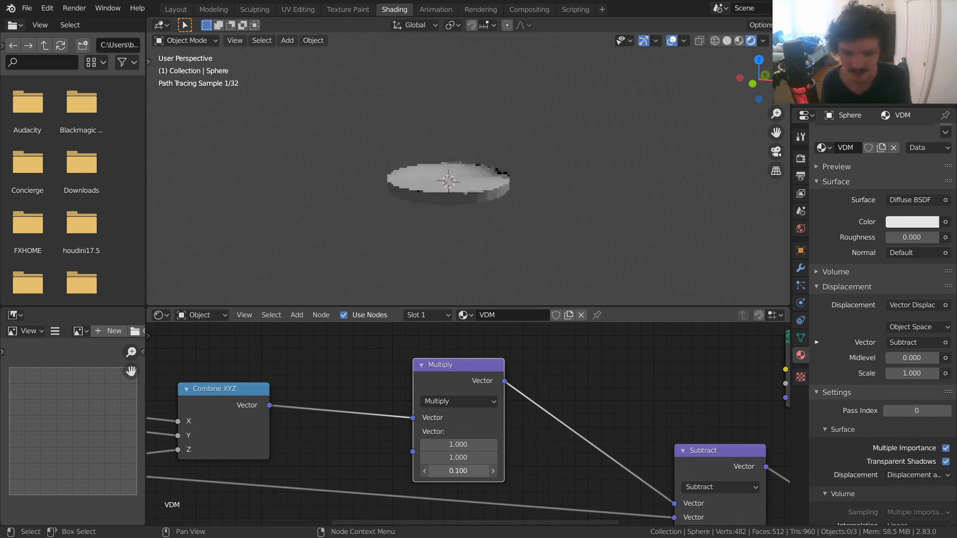
scroll(462, 471, "up", 4, "ctrl")
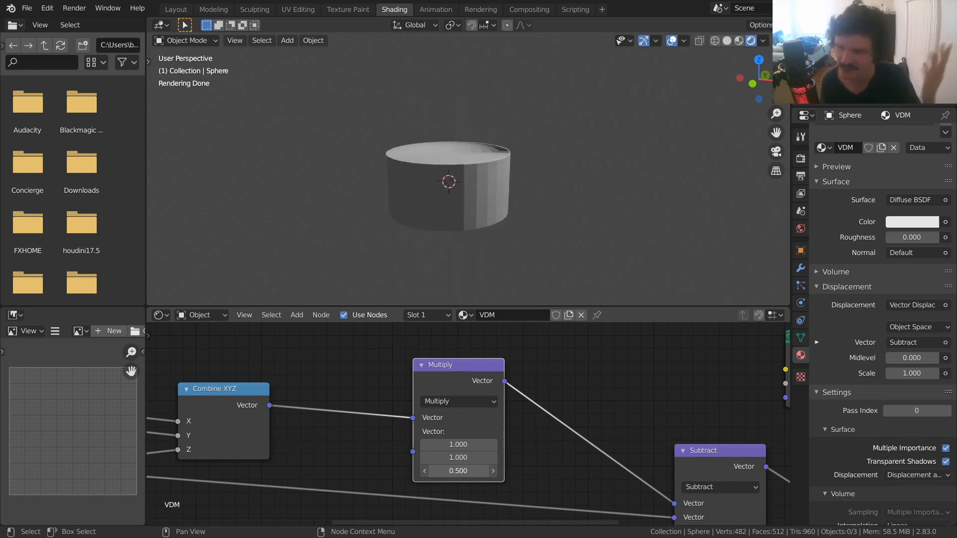
scroll(462, 471, "down", 5, "ctrl")
scroll(462, 471, "up", 3, "ctrl")
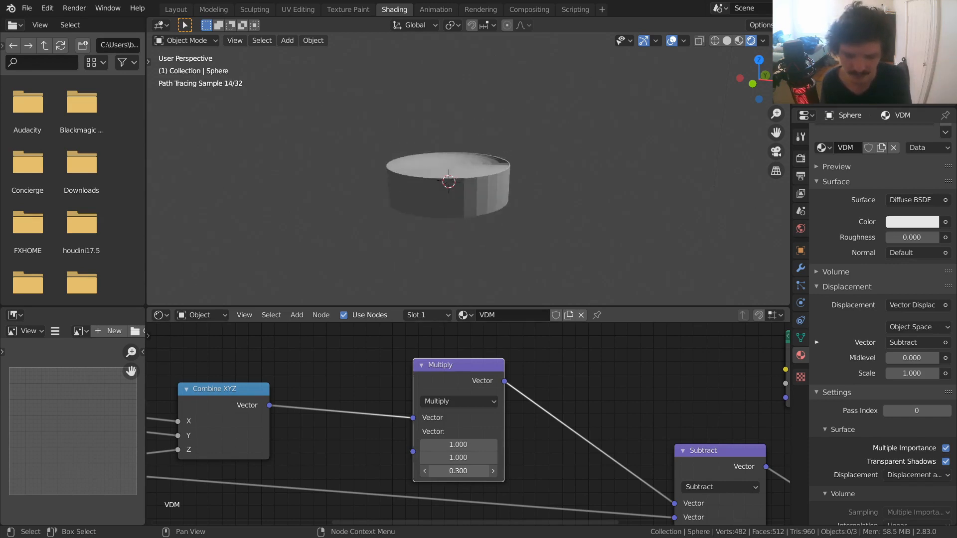
Set the Multiply node's Z value to 0.05 and save the file.
scroll(462, 471, "down", 2, "ctrl")
scroll(462, 160, "up", 3)
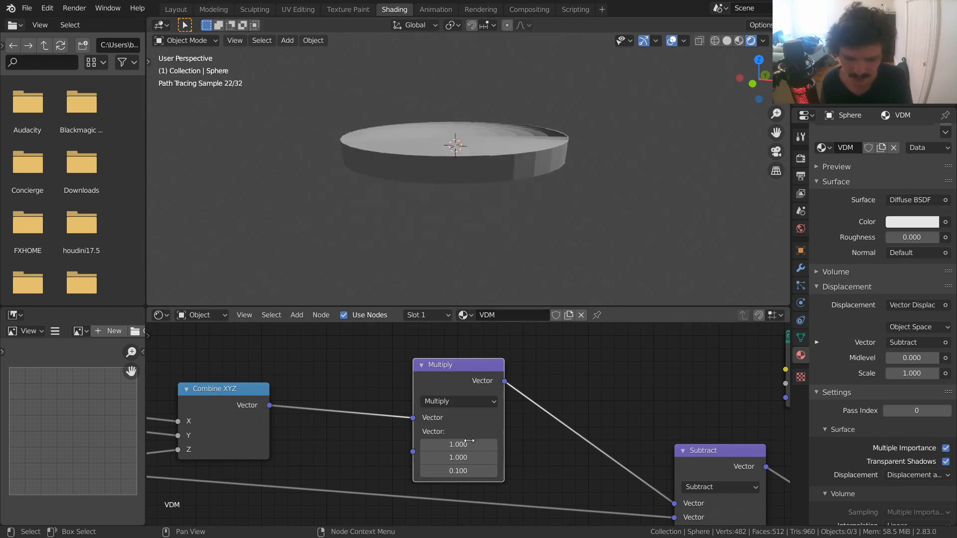
scroll(462, 471, "down", 1, "ctrl")
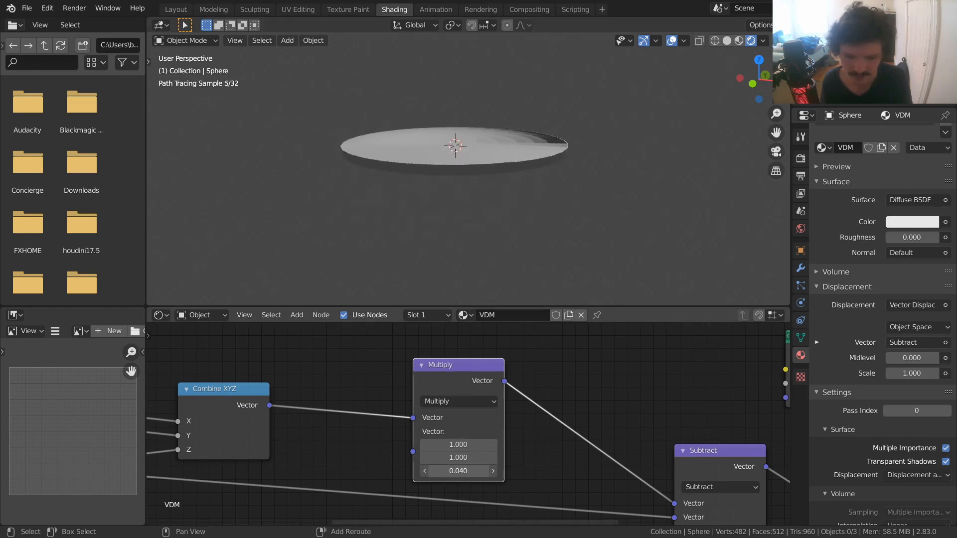
scroll(468, 425, "down", 8)
key("ctrl+s")
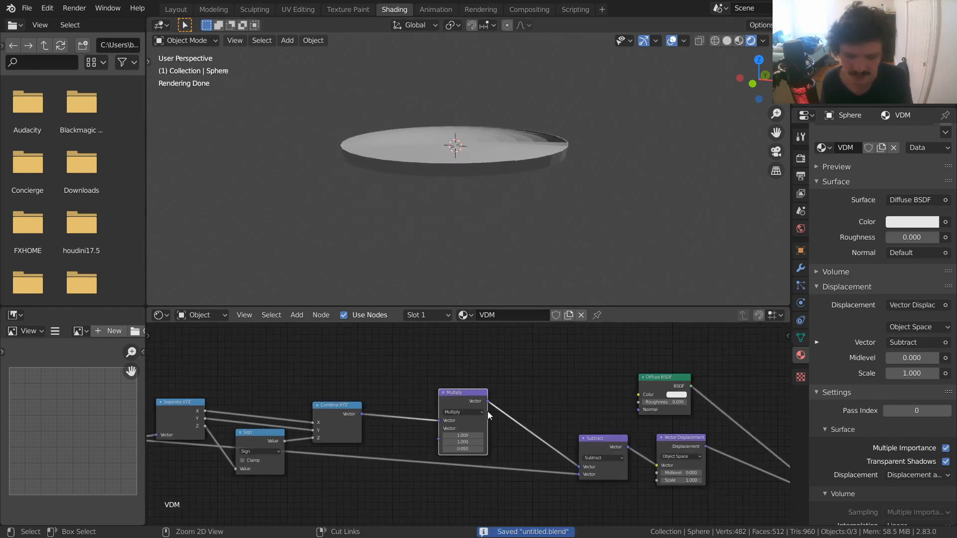
Test the Vector Displacement node's Scale at 0, bring it back up to 1, and save the file.
middle_click_drag(619, 459, 528, 441)
key("BackSpace")
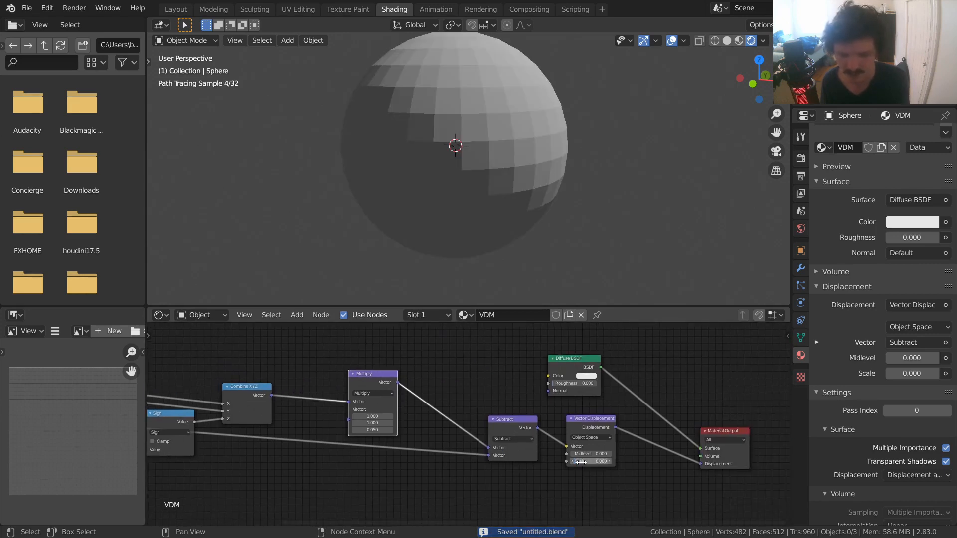
left_click_drag(584, 461, 647, 461)
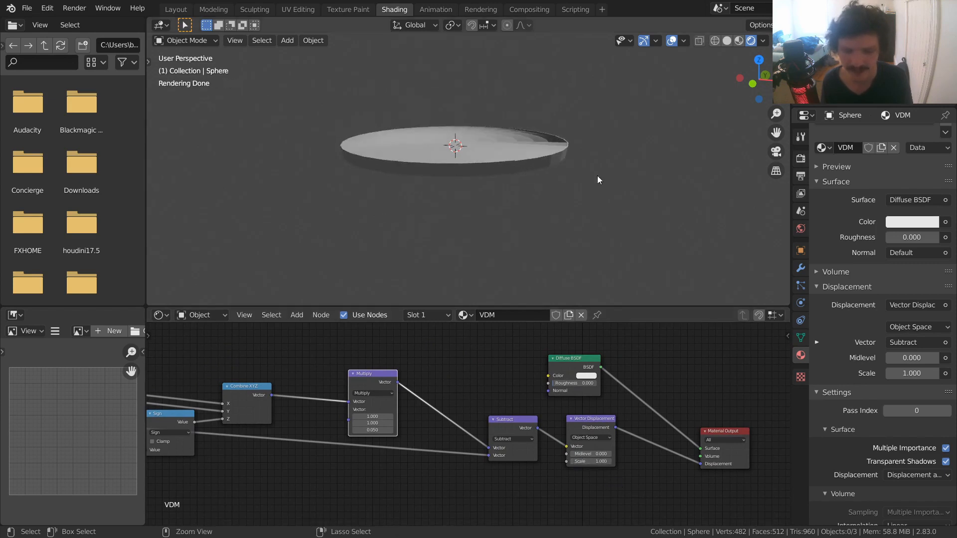
key("ctrl+s")
Duplicate the Multiply node onto its link to Subtract and set the copy to Add with all three vector values at 0.
left_click(751, 85)
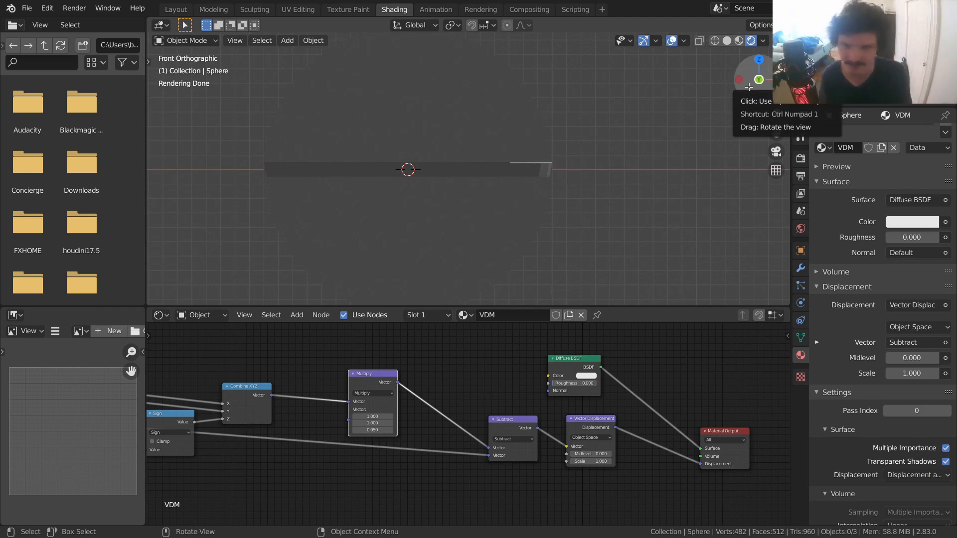
middle_click_drag(385, 403, 489, 396)
scroll(490, 396, "up", 2)
left_click_drag(471, 366, 418, 359)
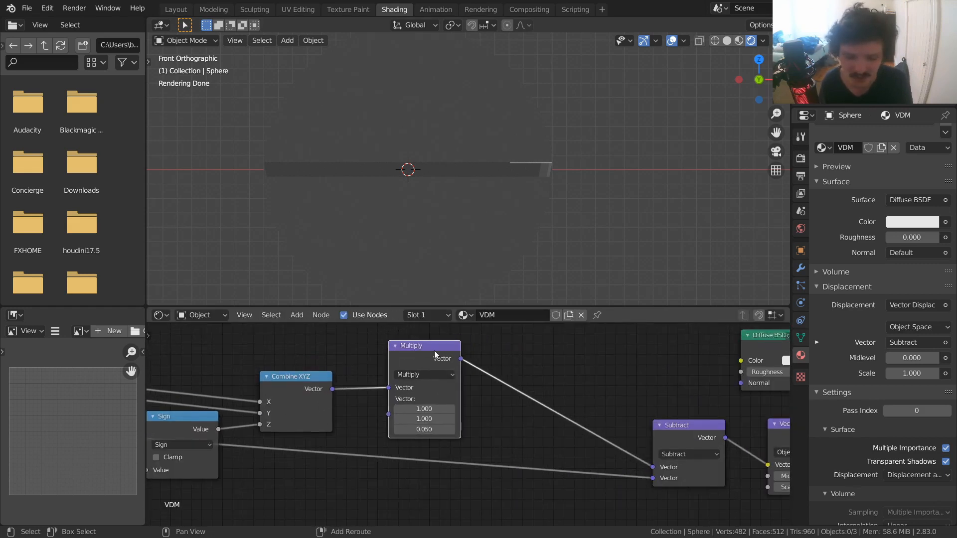
key("shift+d")
left_click(559, 352)
left_click(557, 376)
key("a")
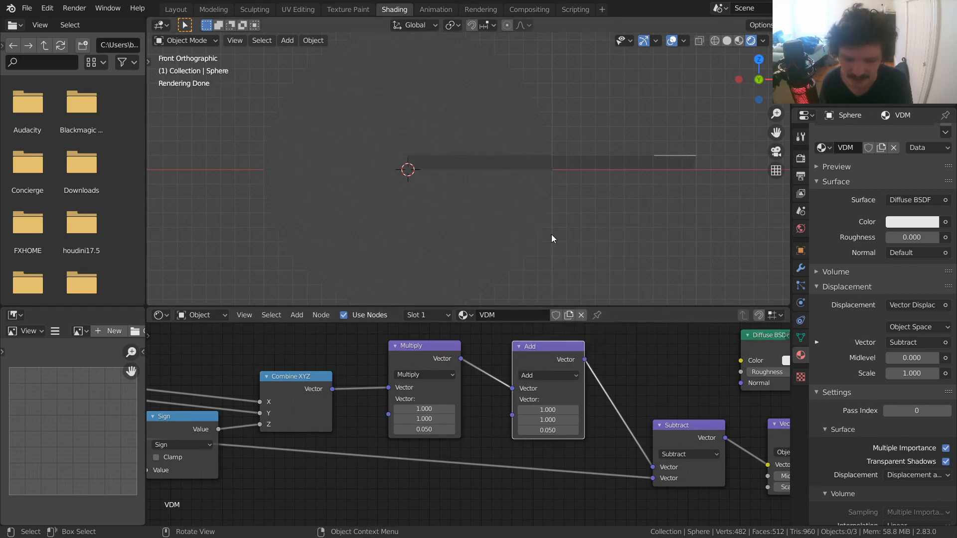
key("BackSpace")
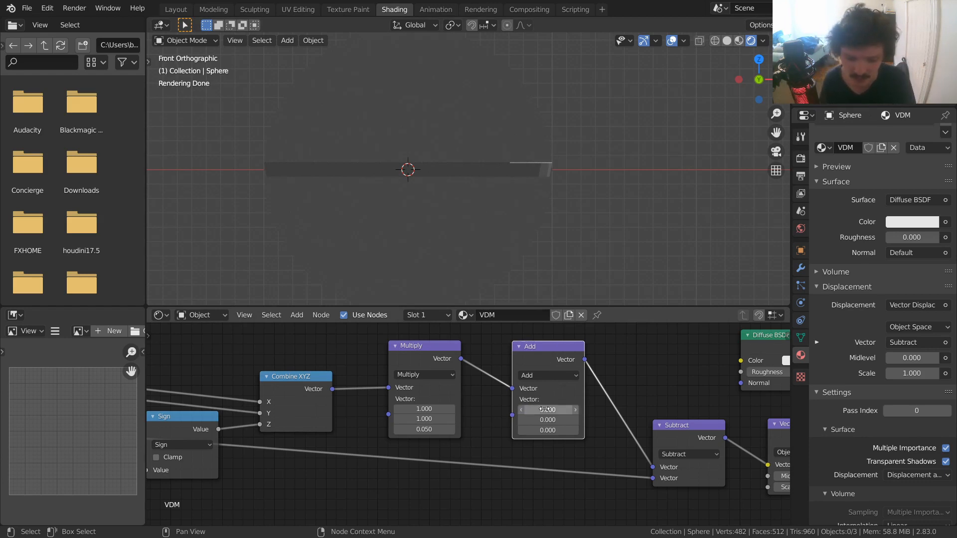
Test the Add node's Z offset down to -0.8 and reset it to 0.
middle_click_drag(457, 203, 441, 218)
left_click(548, 430)
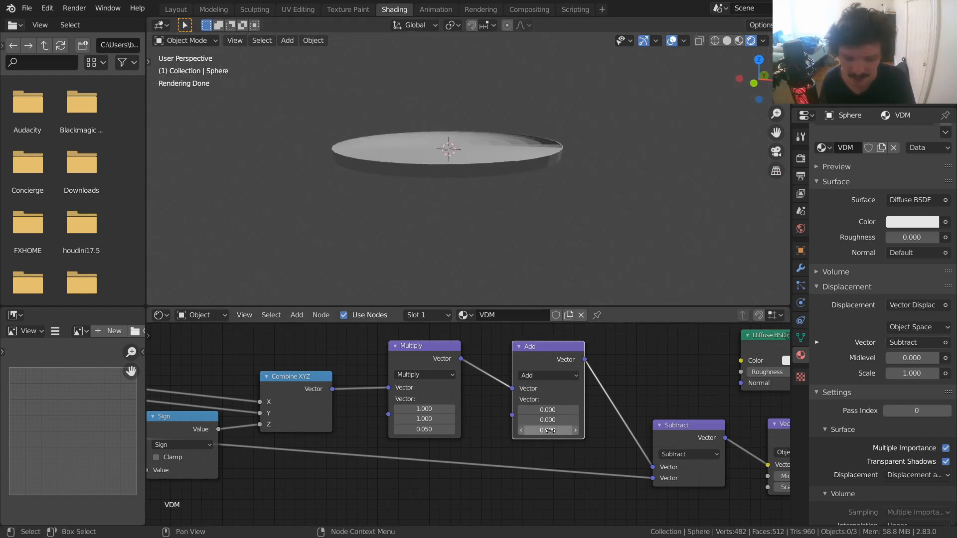
type("2")
key("Return")
left_click_drag(552, 432, 547, 432)
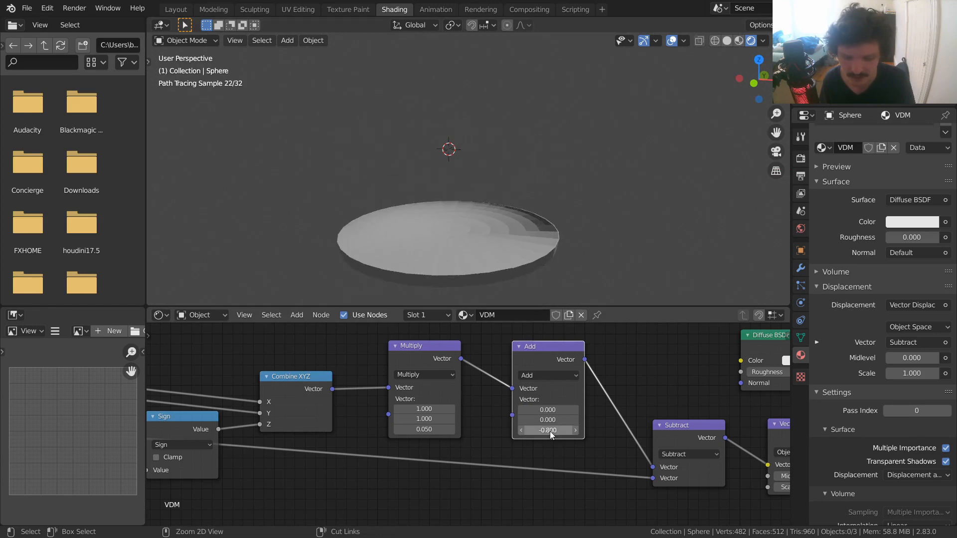
key("BackSpace")
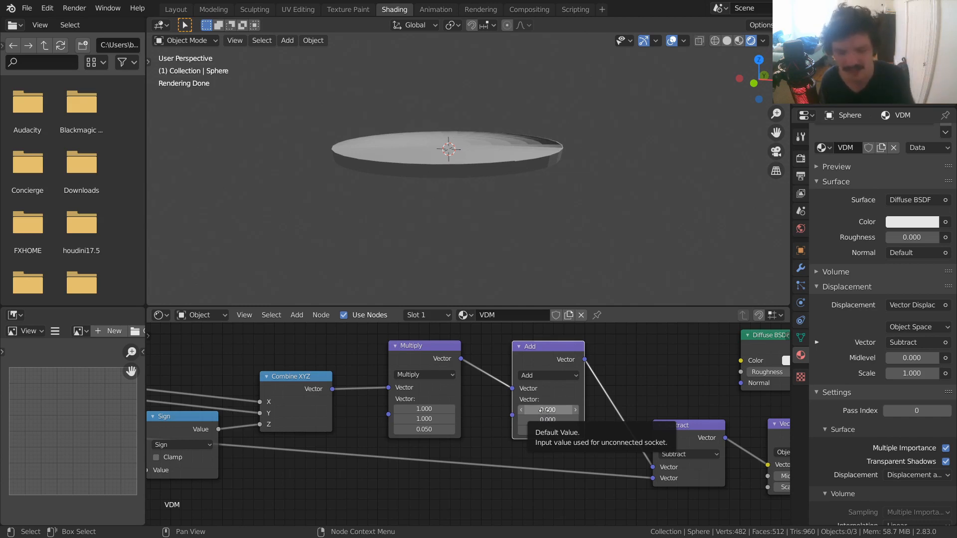
Preview the Separate XYZ node's X output on the object and view it from the front.
scroll(544, 414, "down", 4)
scroll(424, 390, "up", 3)
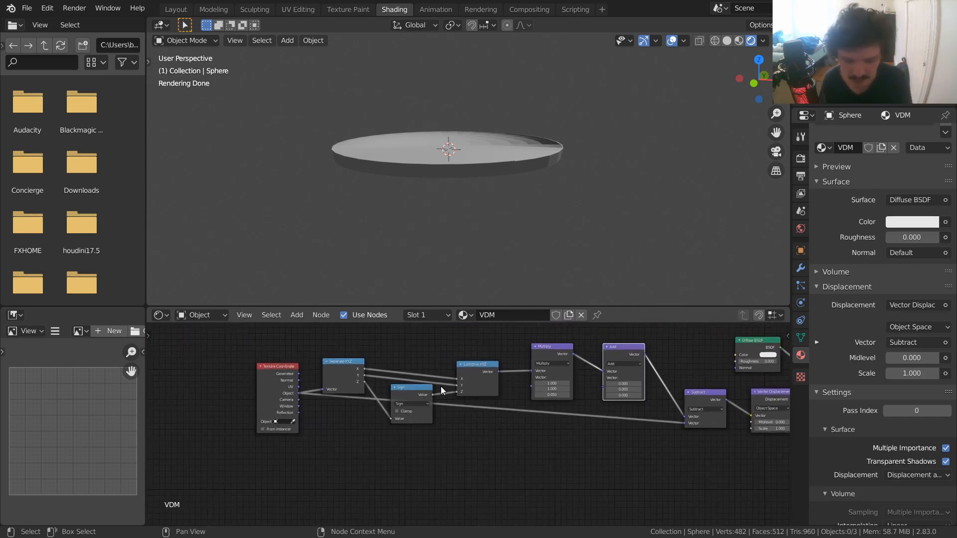
left_click_drag(277, 336, 277, 339)
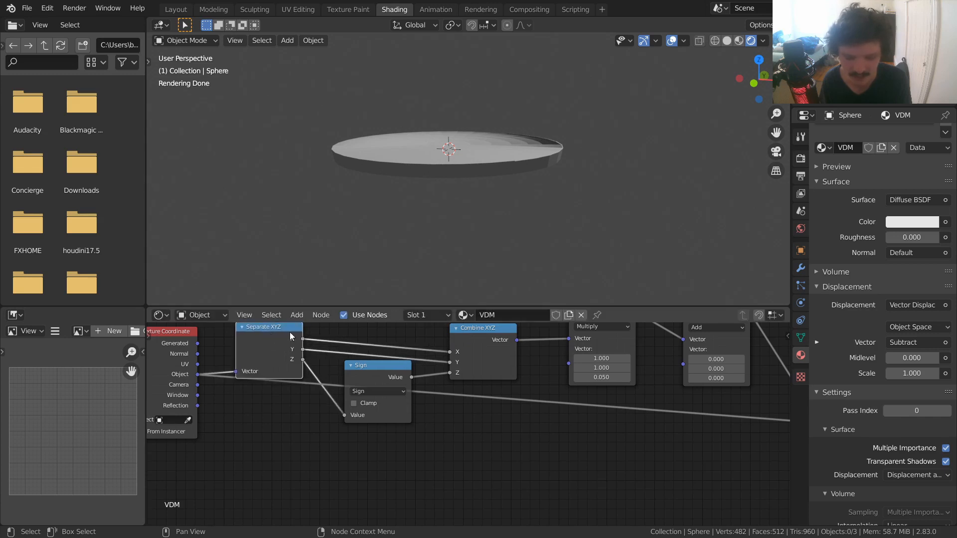
left_click(277, 330, "ctrl+shift")
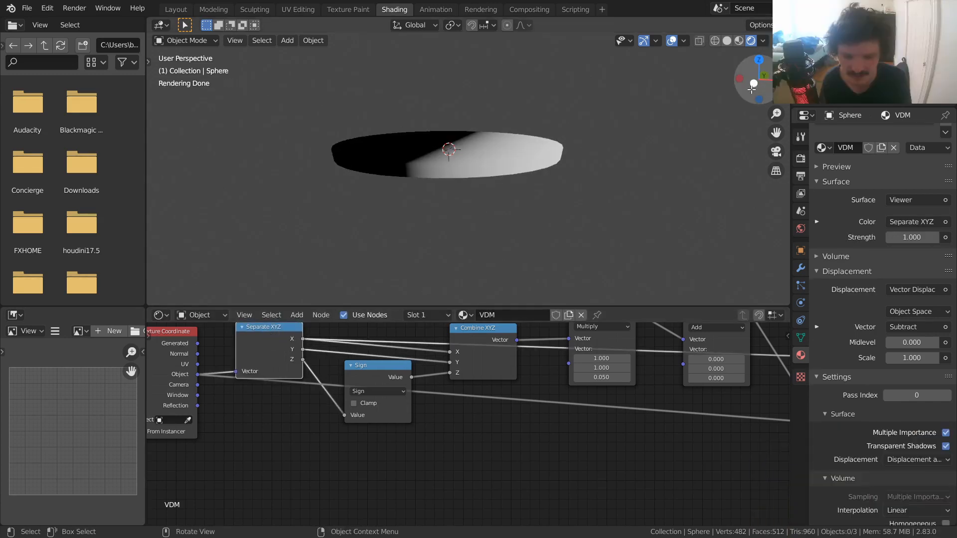
left_click(753, 84)
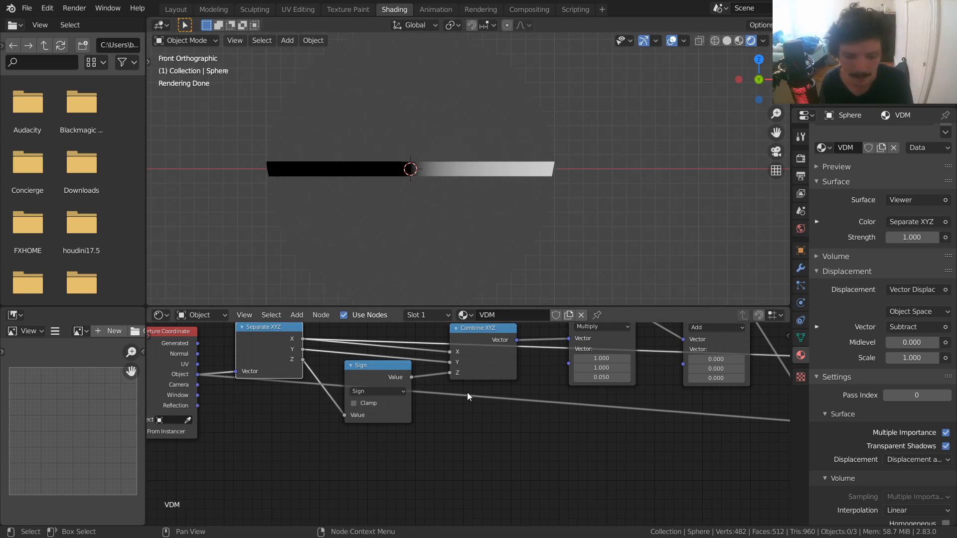
Add an RGB Curves node below the chain and connect Separate XYZ's X output to its Color input.
middle_click_drag(467, 393, 464, 389)
key("shift+a")
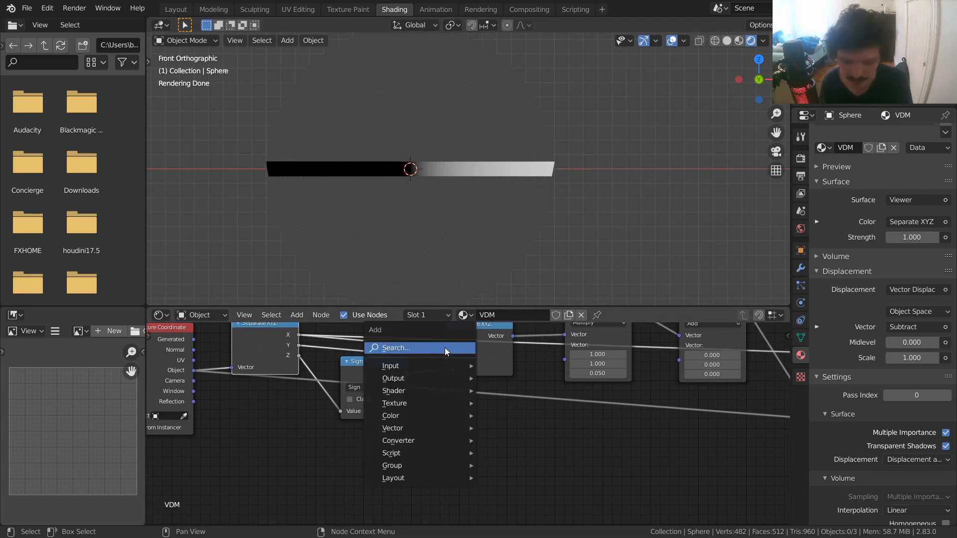
left_click(444, 348)
type("rgb")
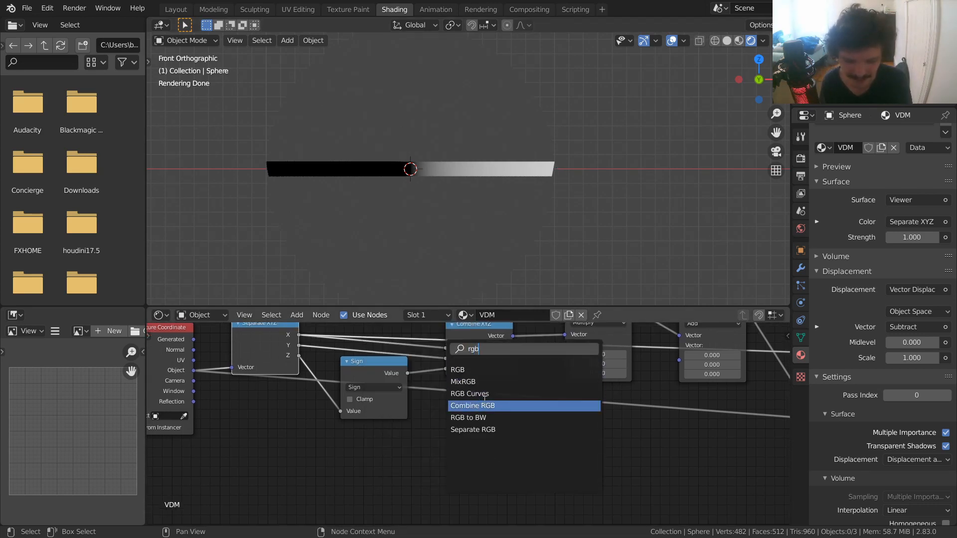
left_click(485, 395)
scroll(445, 424, "down", 3)
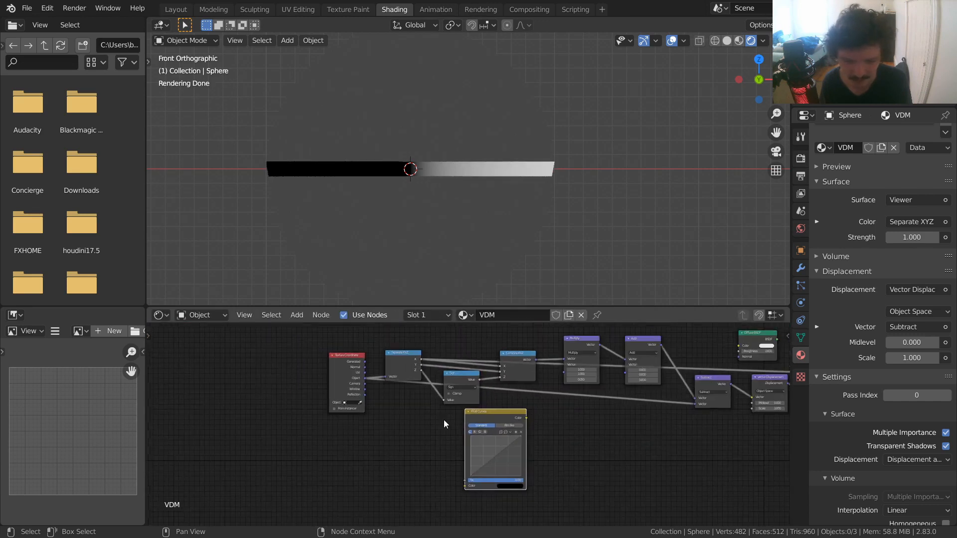
left_click_drag(422, 359, 464, 481)
scroll(438, 438, "up", 2)
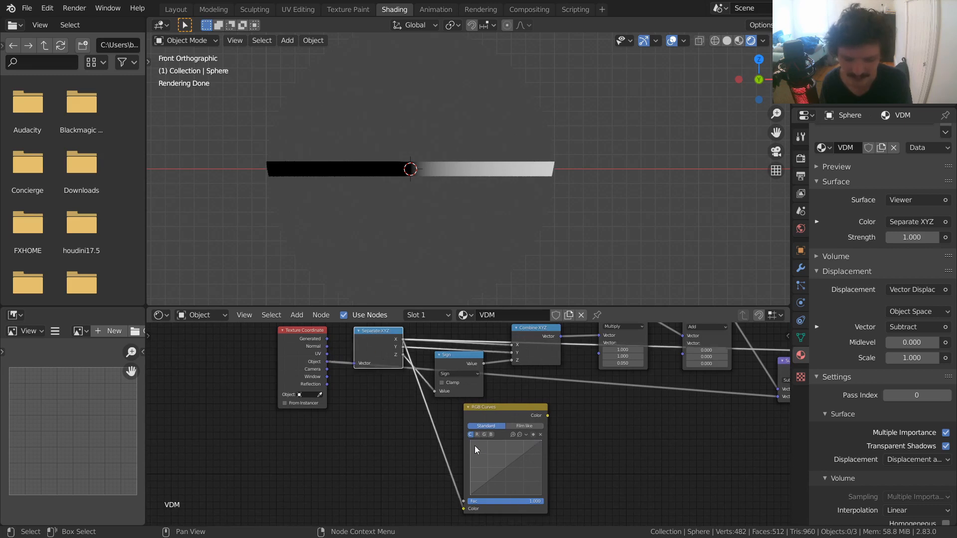
Add a second Combine XYZ node below Multiply and connect its Vector output to the Add node's second Vector input.
middle_click_drag(557, 417, 469, 442)
scroll(512, 402, "up", 2)
middle_click_drag(508, 390, 470, 434)
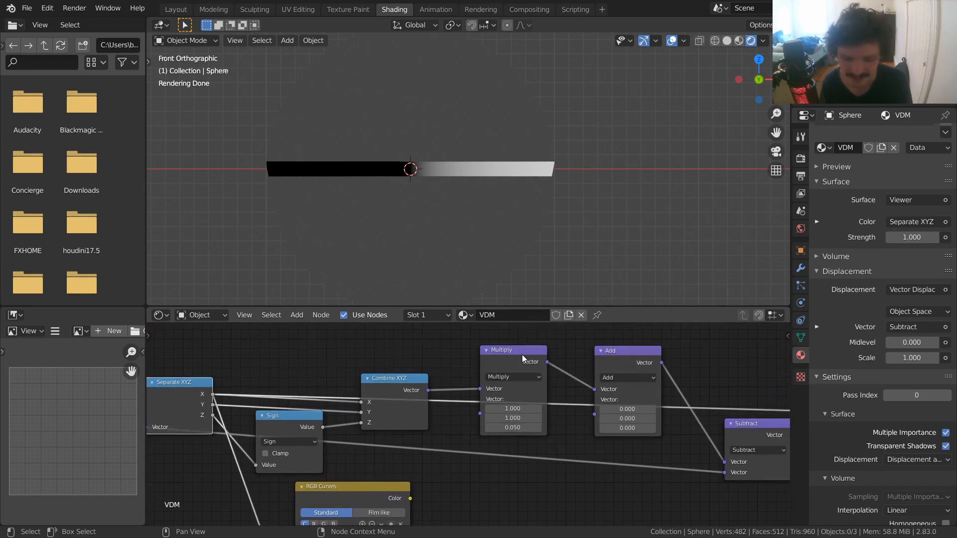
left_click_drag(522, 355, 541, 354)
middle_click_drag(461, 368, 454, 349)
key("shift+a")
left_click(454, 349)
type("com")
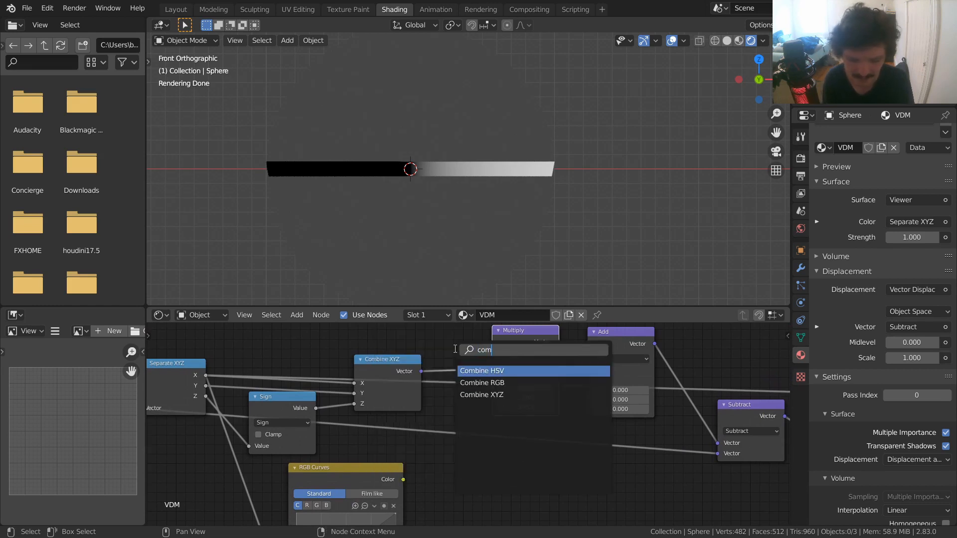
type("bin")
key("Down")
key("Down")
key("Return")
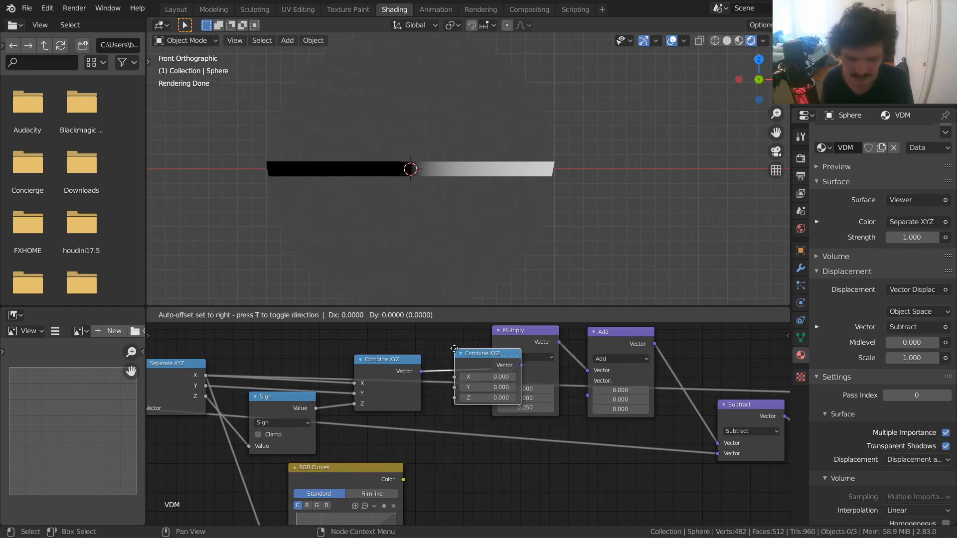
left_click(489, 471)
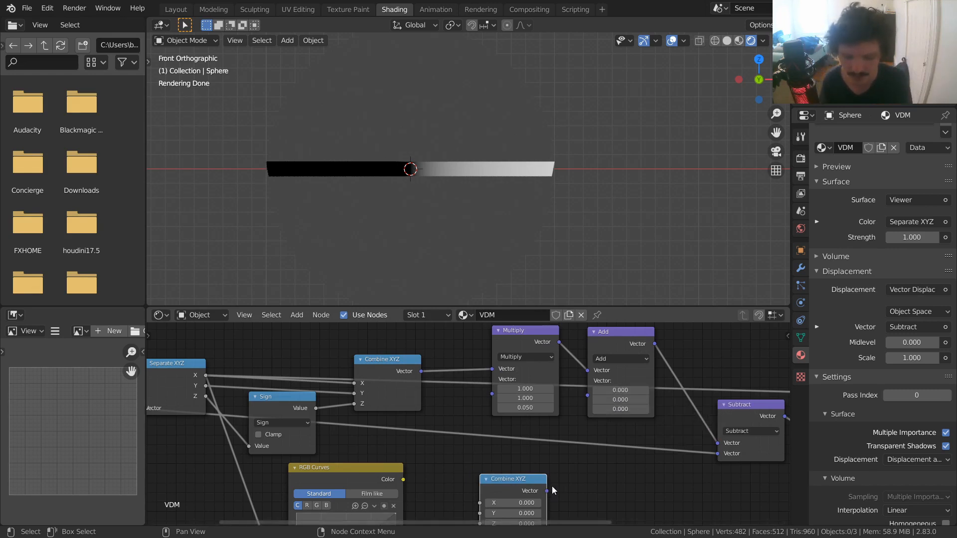
left_click_drag(548, 491, 556, 438)
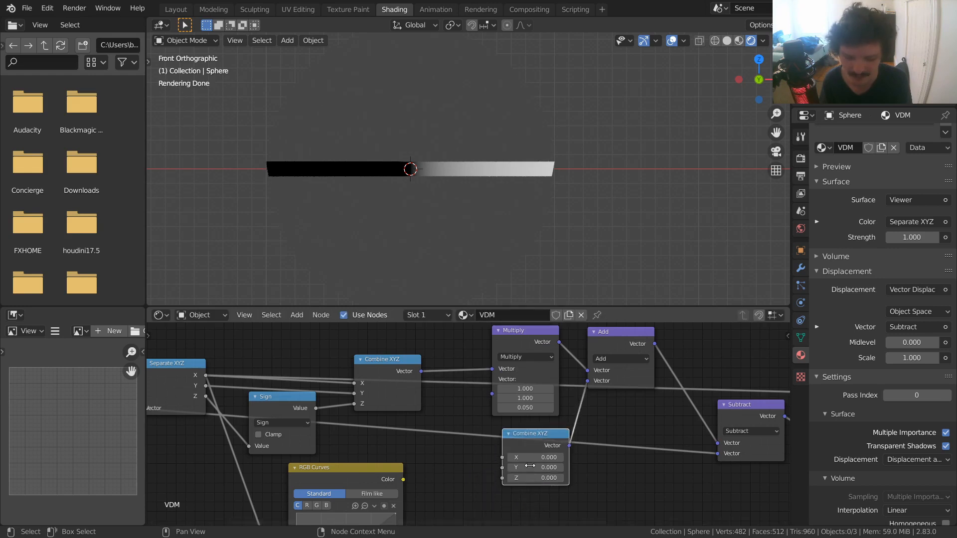
Connect the RGB Curves Color output to the Z input of the new Combine XYZ node.
middle_click_drag(502, 471, 537, 423)
left_click_drag(437, 432, 543, 431)
scroll(443, 179, "down", 3)
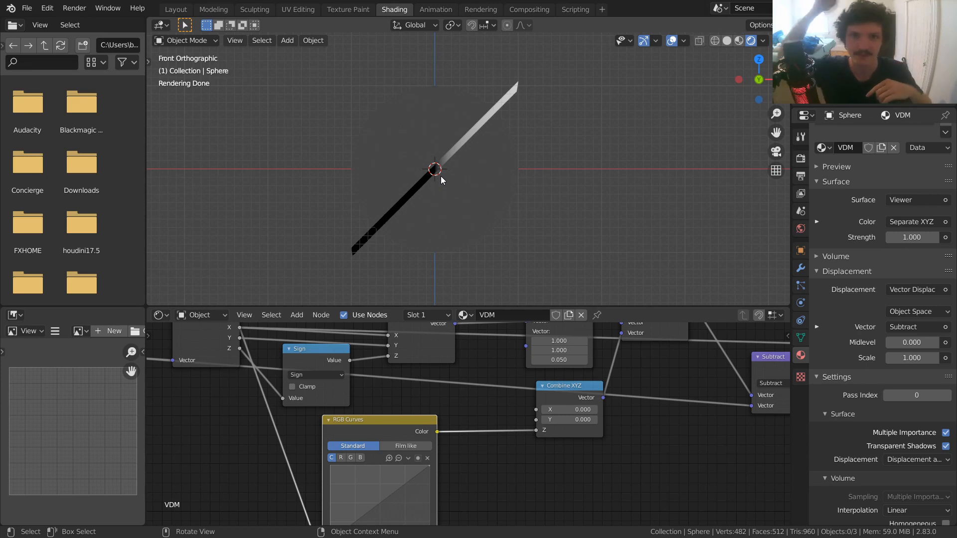
Try lowering the upper end point of the RGB Curves node's curve, undo it, and return to the front view.
middle_click_drag(390, 441, 412, 384)
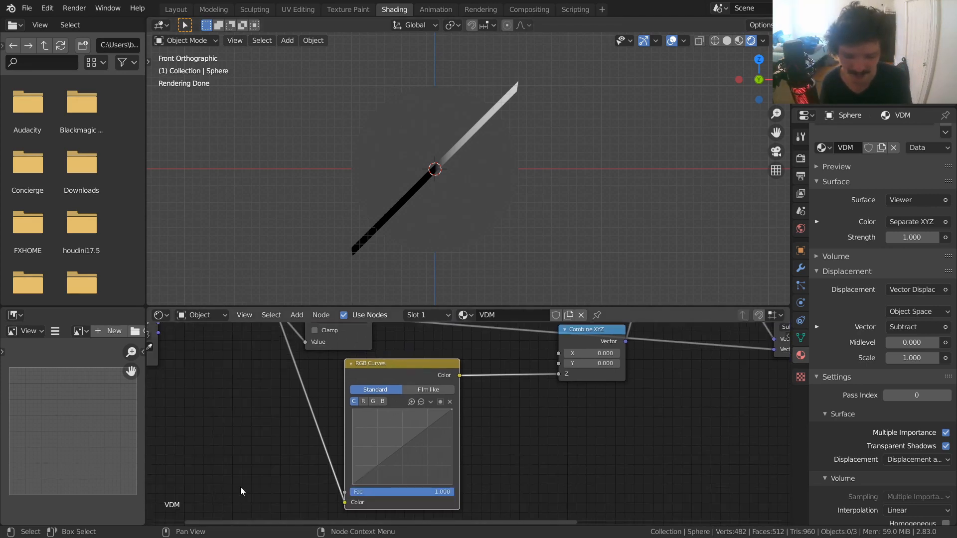
middle_click_drag(543, 182, 433, 191)
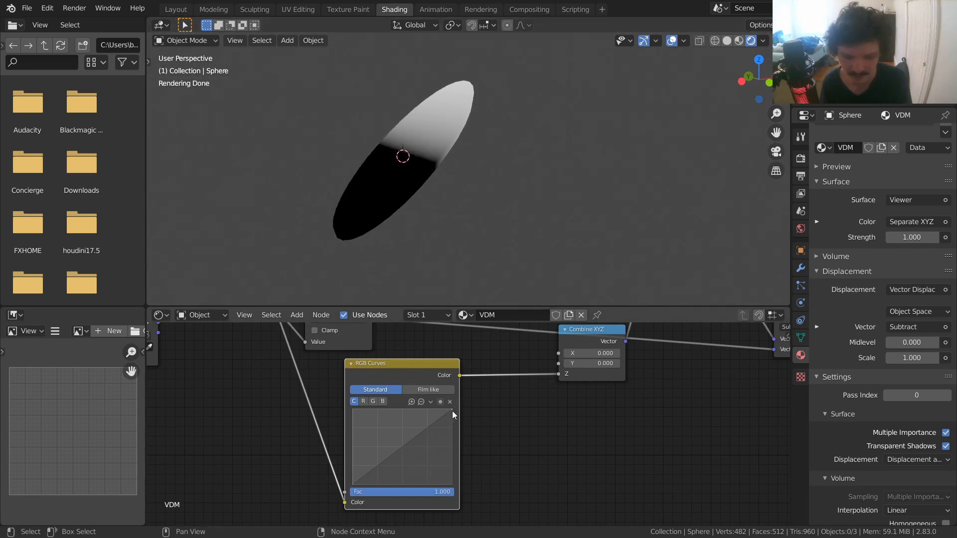
left_click_drag(452, 410, 455, 450)
key("ctrl+z")
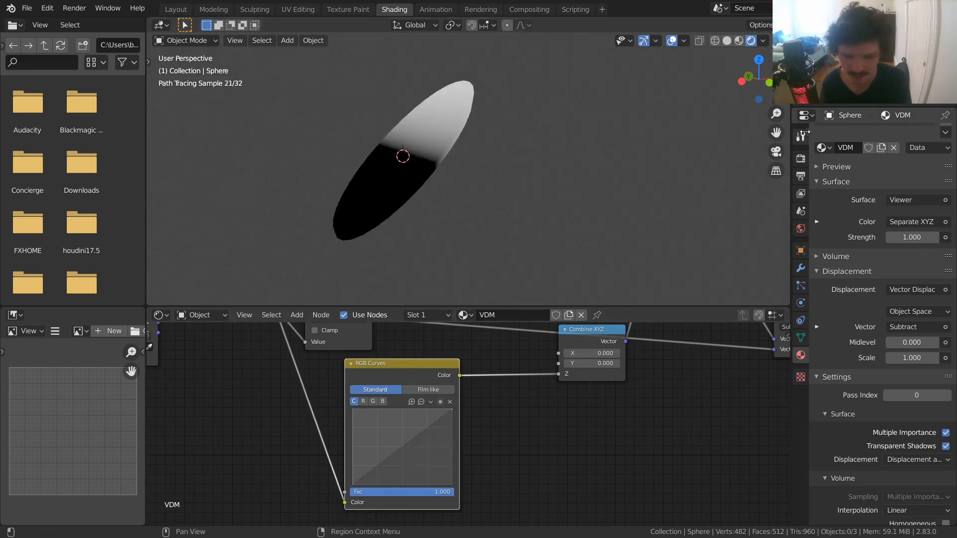
left_click(769, 83)
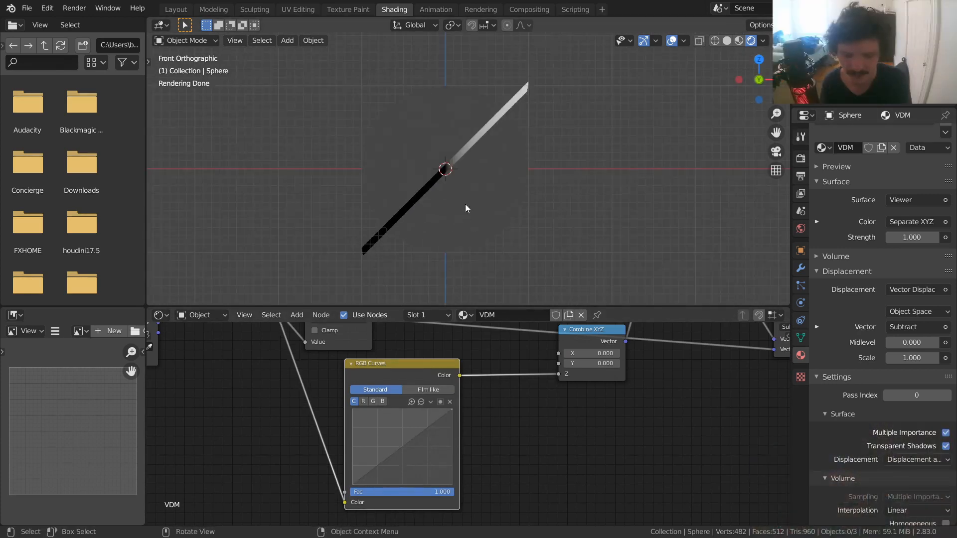
Move the Texture Coordinate and Separate XYZ nodes away from the chain and insert a Map Range node on the X link to RGB Curves.
middle_click_drag(312, 417, 443, 489)
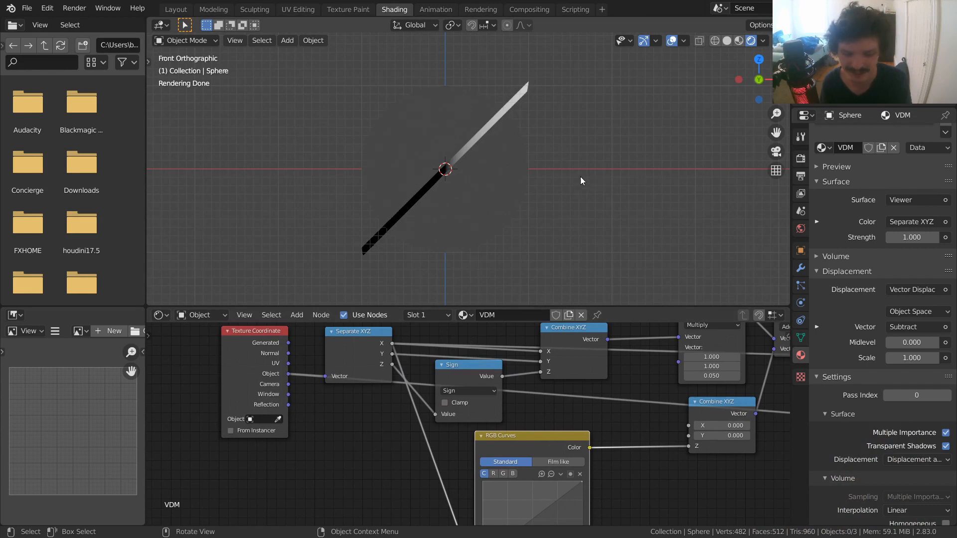
middle_click_drag(436, 458, 512, 470)
left_click_drag(452, 432, 299, 368)
left_click_drag(441, 381, 247, 391)
key("shift+a")
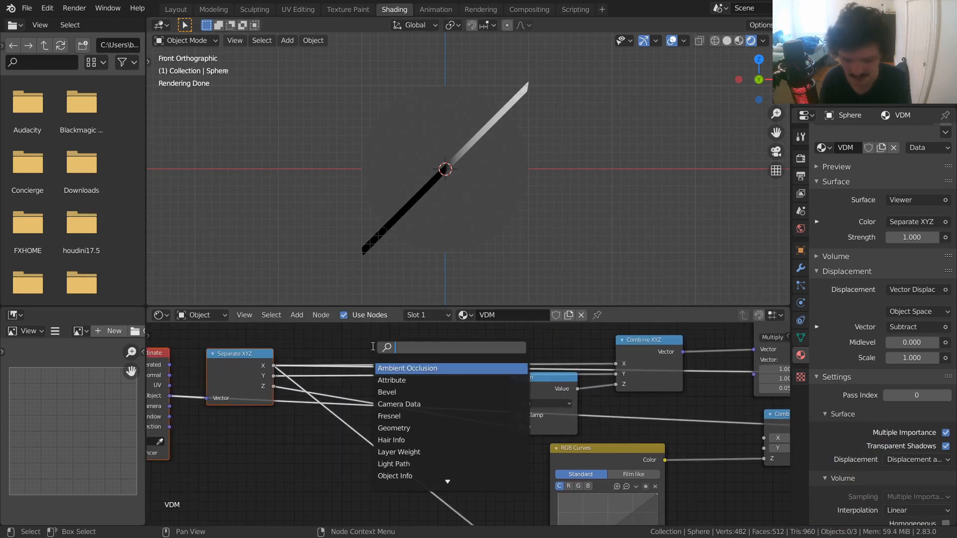
type("map")
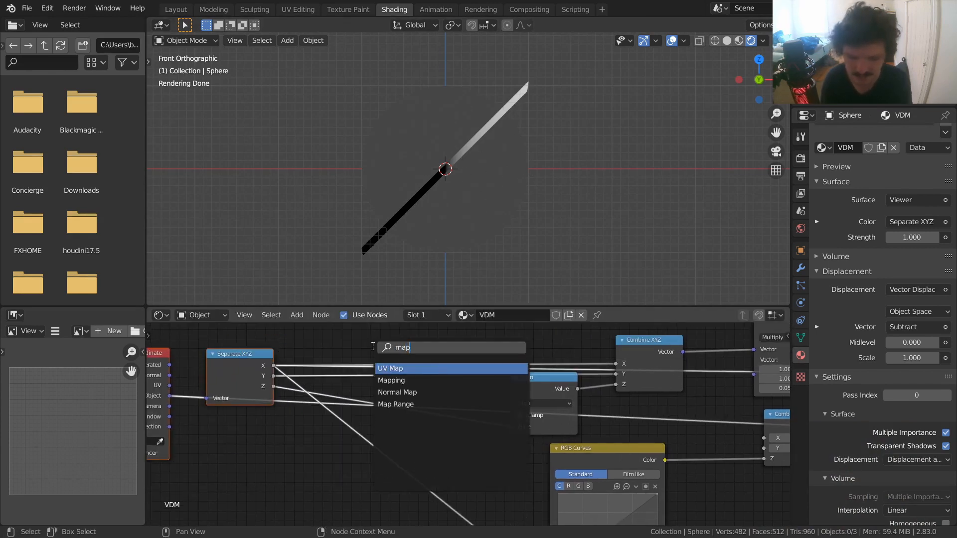
left_click(401, 404)
Set the Map Range node's From Min to -1.
scroll(451, 438, "up", 3)
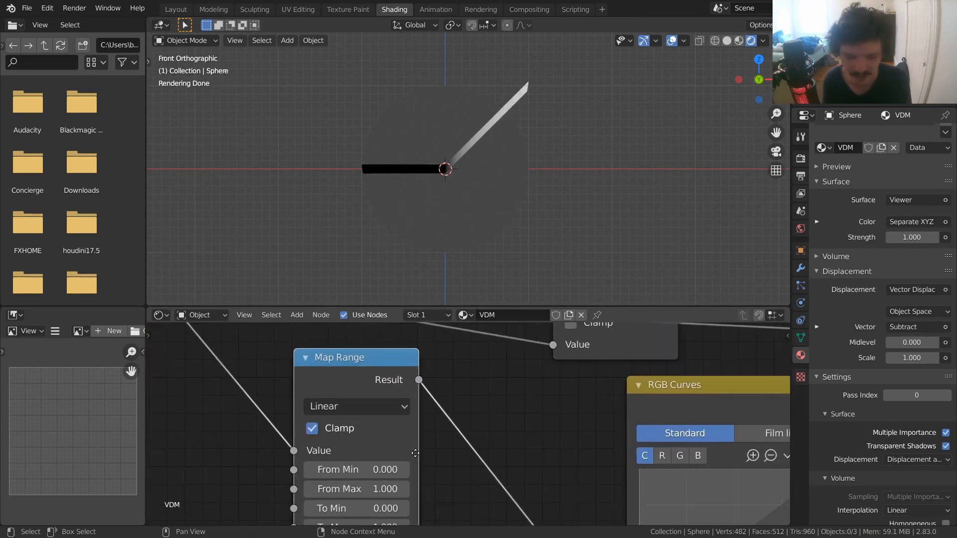
left_click(419, 435)
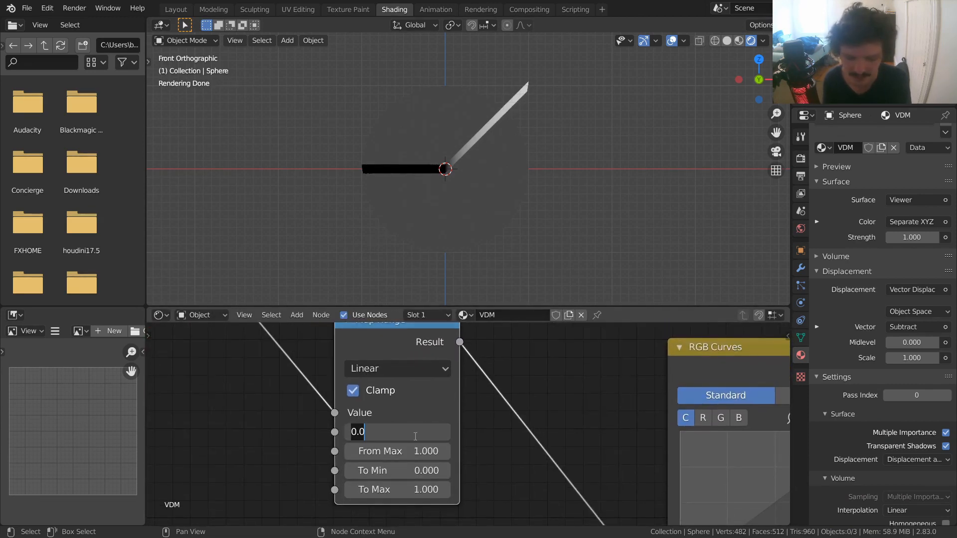
type("-1")
key("Return")
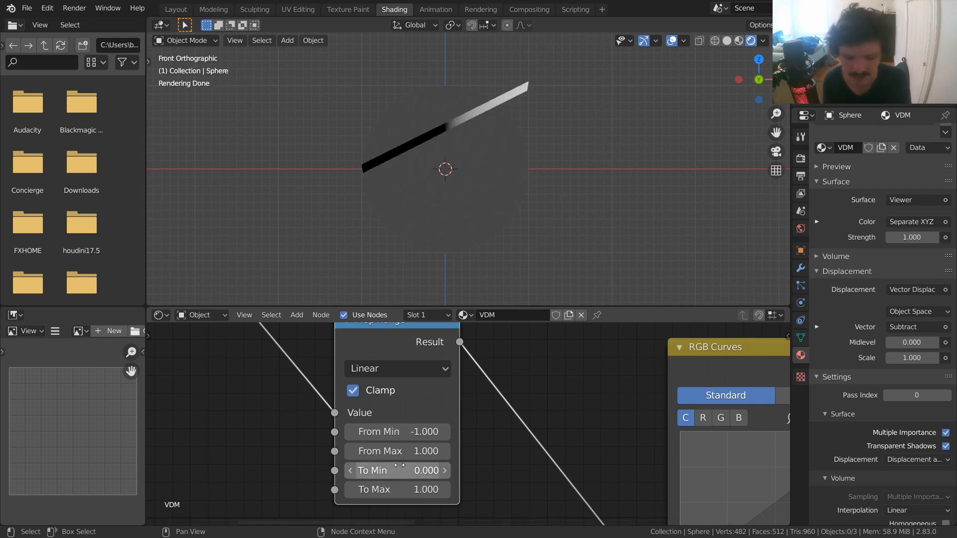
Preview the Map Range result and the Separate XYZ X output on the disc to compare their gradients.
middle_click_drag(447, 412, 430, 445)
left_click(404, 352, "ctrl+shift")
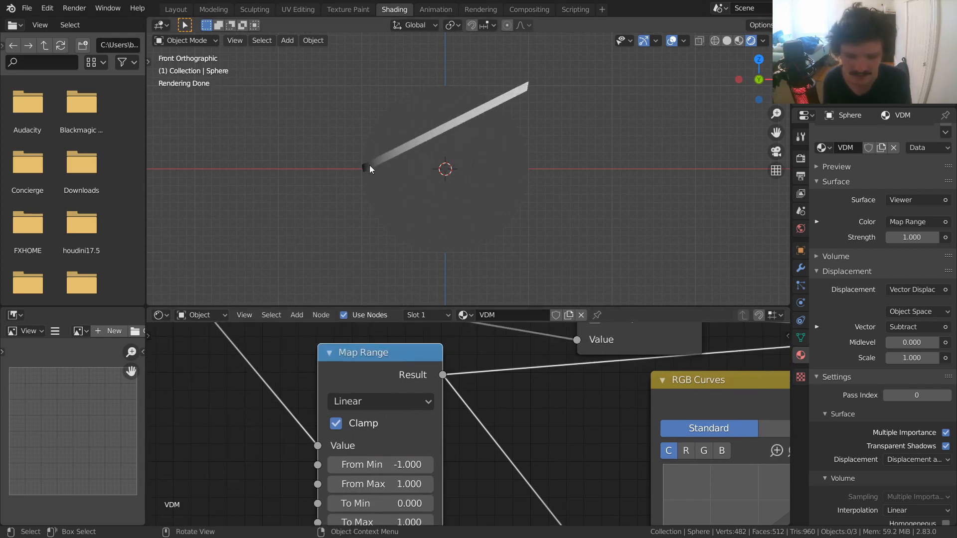
key("Home")
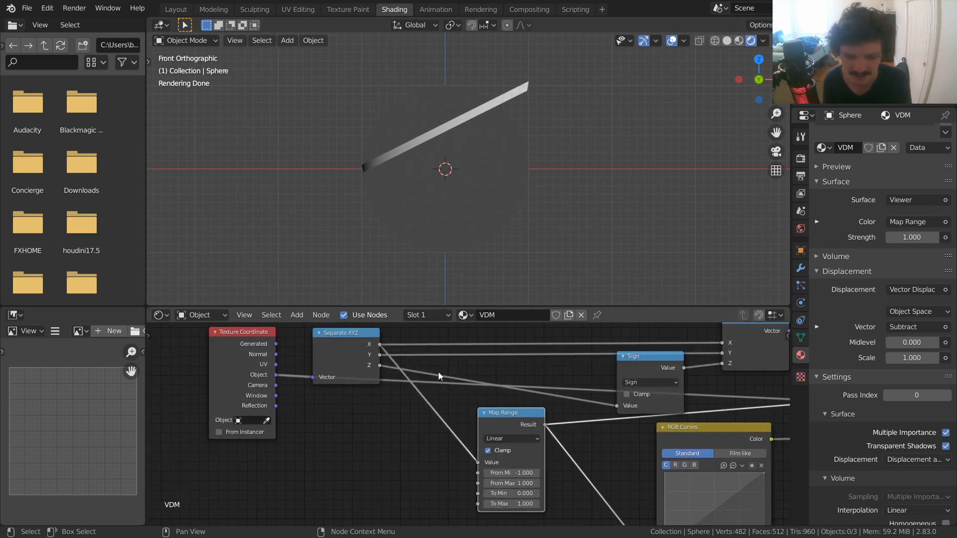
left_click(366, 341, "ctrl+shift")
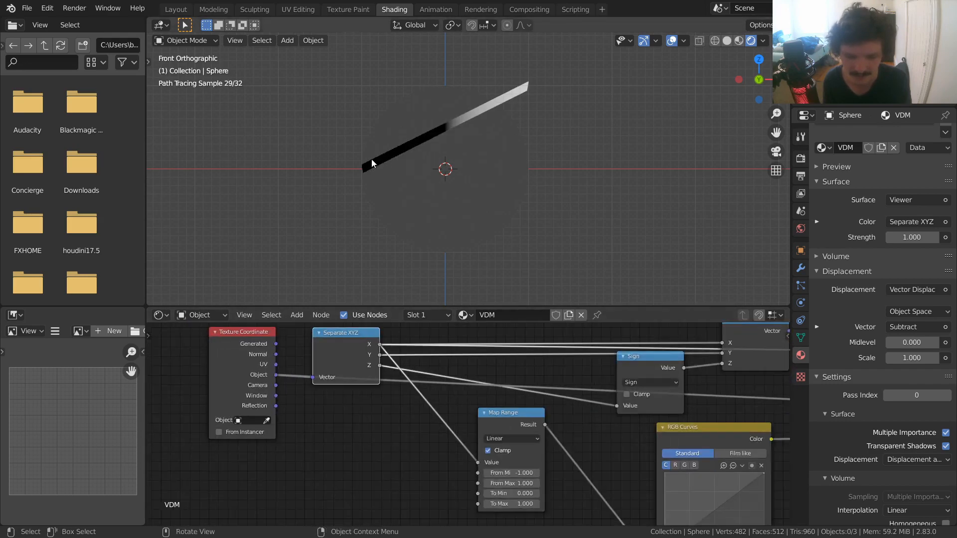
left_click(519, 413, "ctrl+shift")
Reconnect the Diffuse BSDF to the Material Output's Surface input in place of the preview Viewer.
scroll(520, 413, "down", 6)
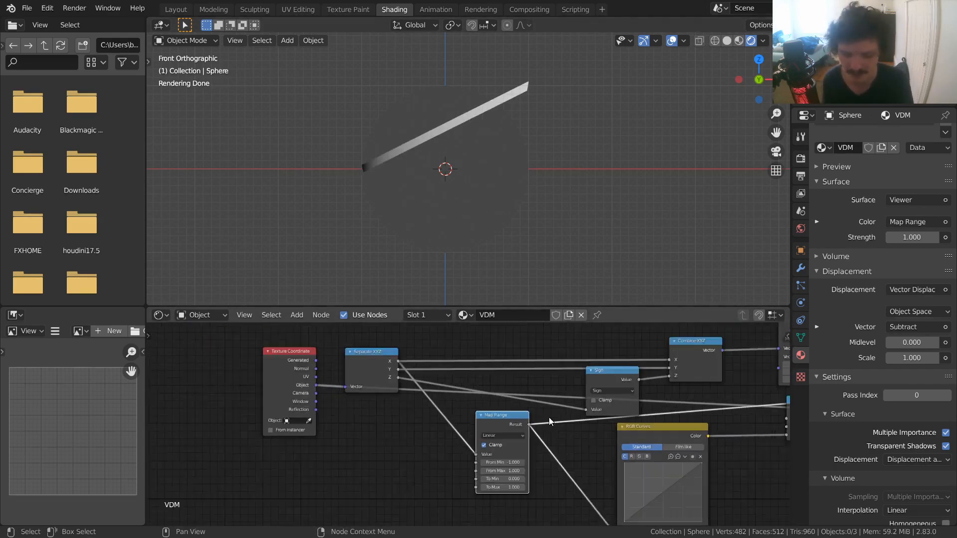
middle_click_drag(628, 420, 334, 430)
middle_click_drag(676, 396, 637, 402)
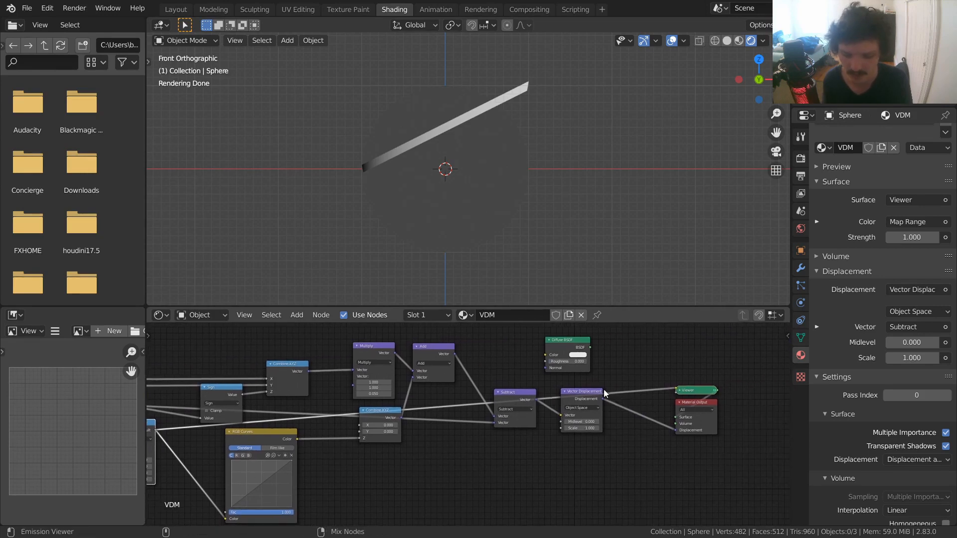
left_click(574, 346, "ctrl+shift")
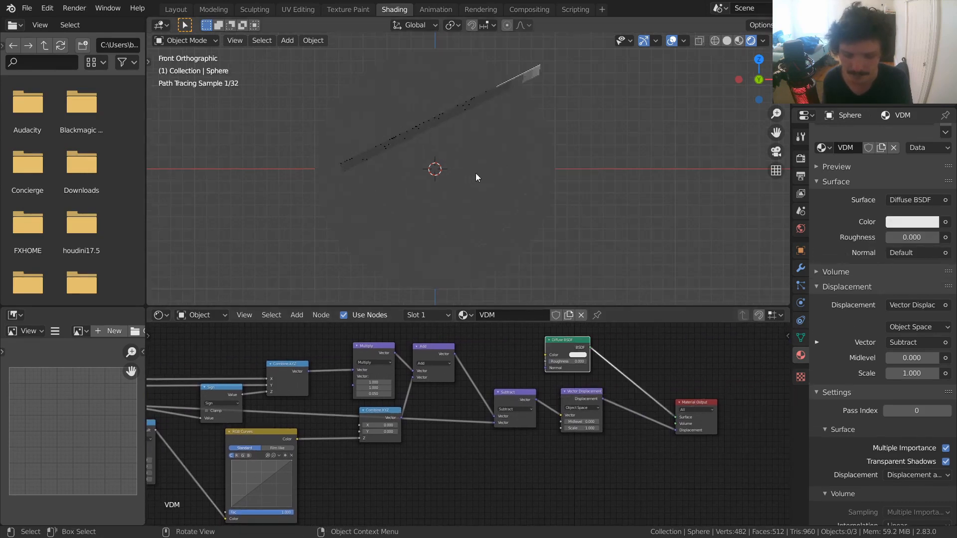
Try adding a point at about X 0.13, Y 0.63 to the RGB Curves curve and undo it.
middle_click_drag(333, 458, 481, 439)
scroll(389, 425, "up", 3)
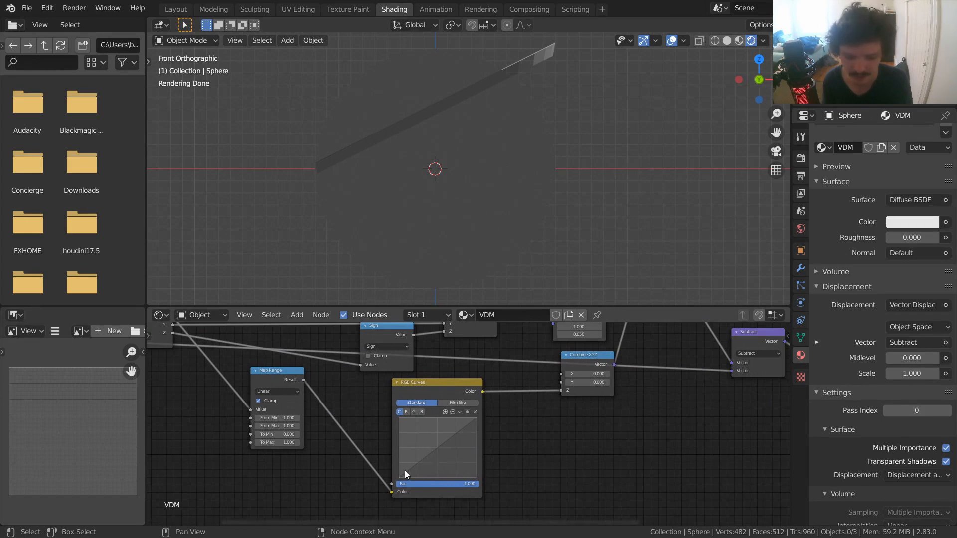
left_click_drag(402, 475, 406, 441)
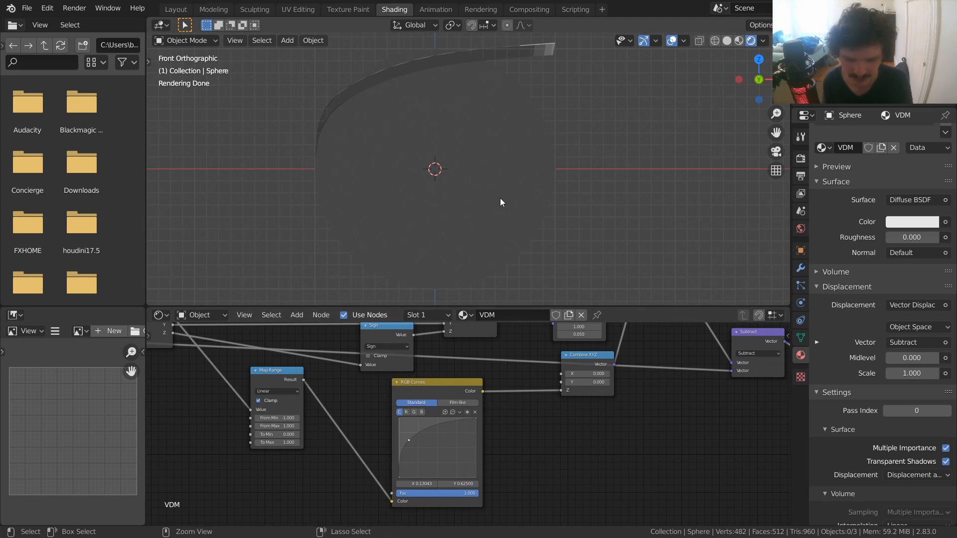
key("ctrl+z")
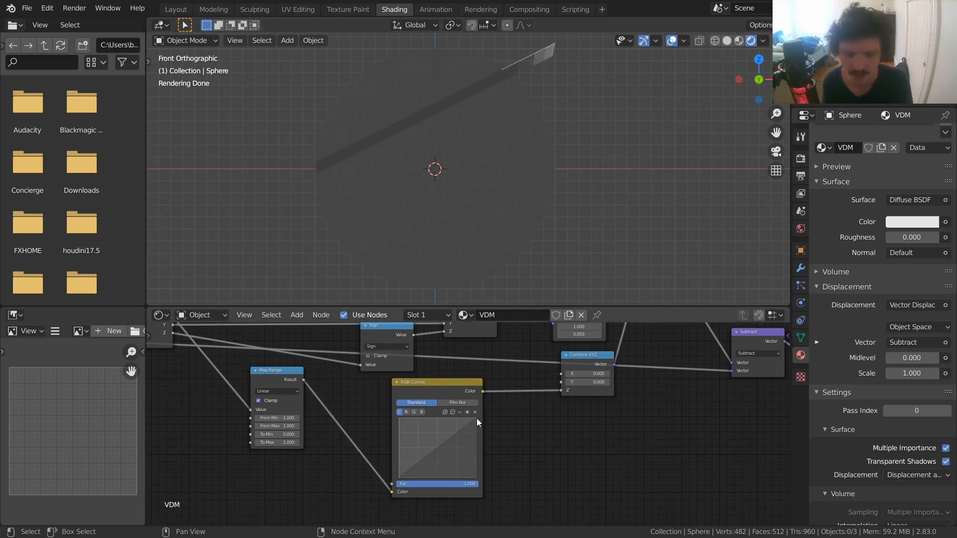
Shape the RGB Curves curve into a valley with both end points near Y 0.25 and a middle point at X 0.5, Y 0.
left_click_drag(476, 418, 476, 464)
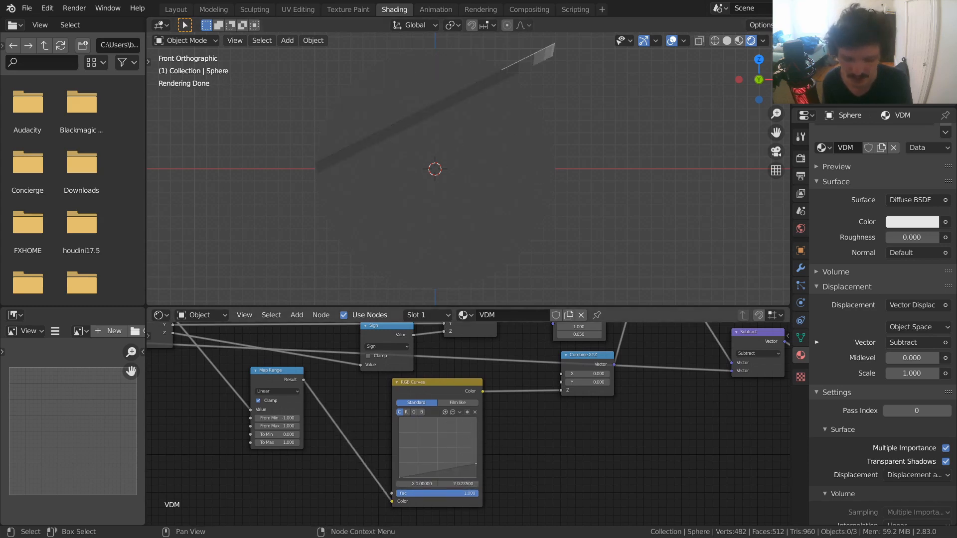
left_click_drag(402, 478, 398, 462)
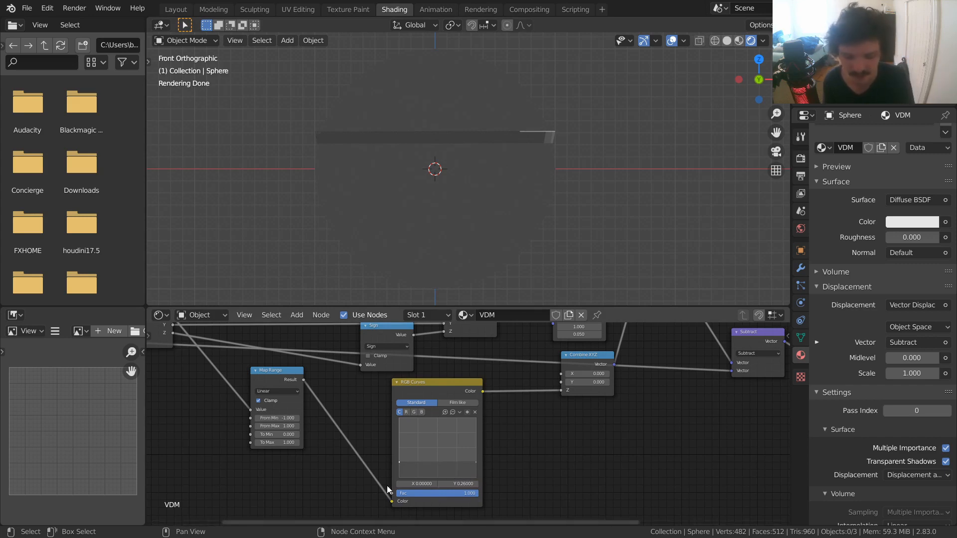
scroll(456, 470, "up", 3)
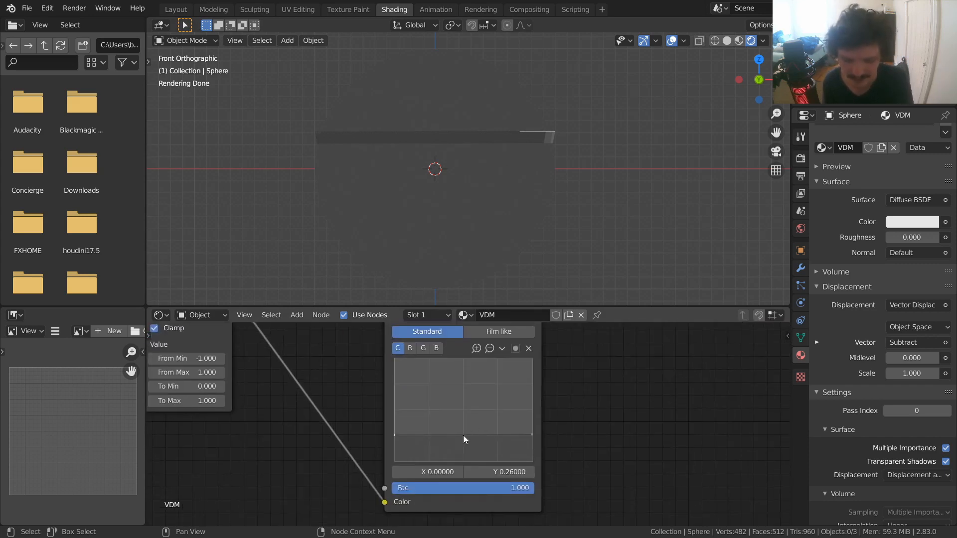
left_click_drag(462, 436, 464, 460)
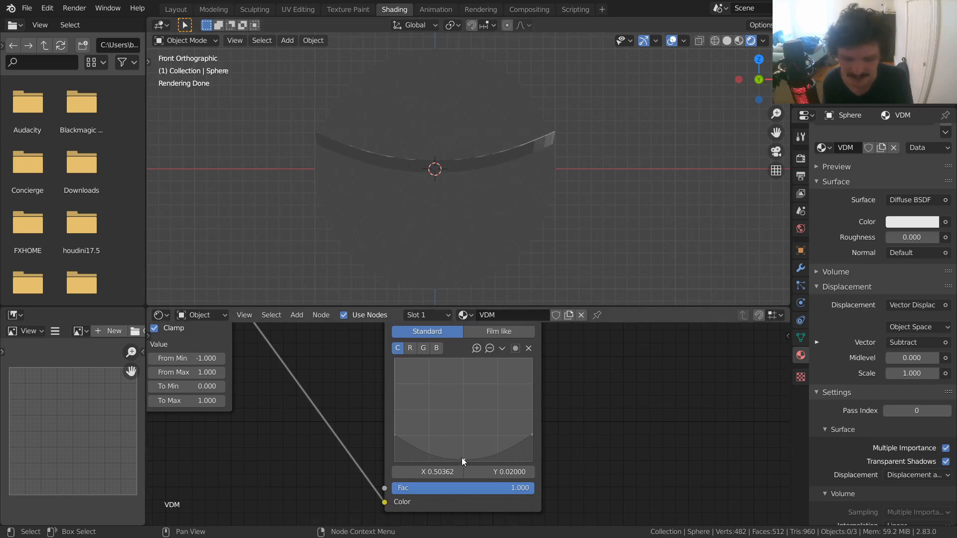
left_click_drag(463, 459, 464, 461, "ctrl")
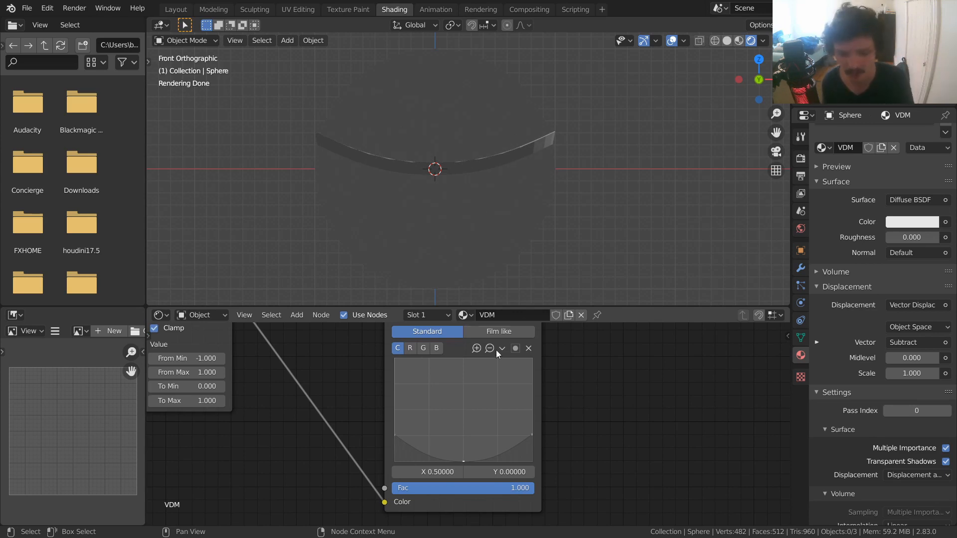
Shade the sphere smooth and save the file.
middle_click_drag(496, 136, 471, 146)
left_click(468, 107)
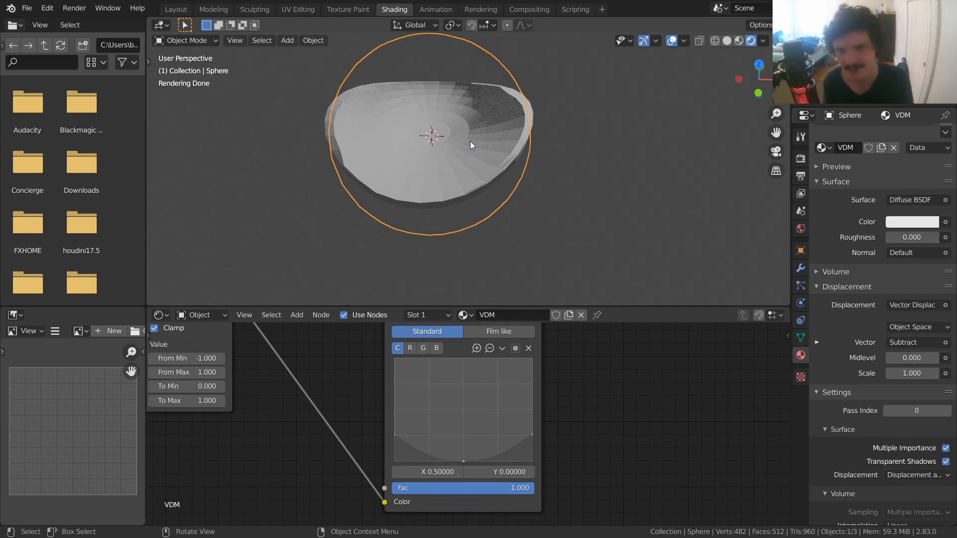
right_click(471, 141)
left_click(471, 142)
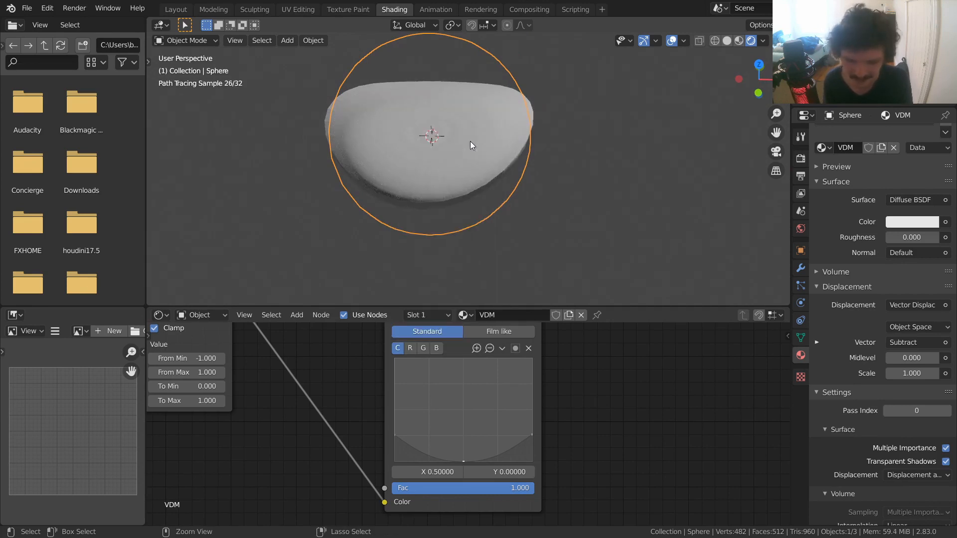
key("ctrl+s")
Duplicate the RGB Curves and Map Range nodes, placing each copy below its original.
left_click(757, 95)
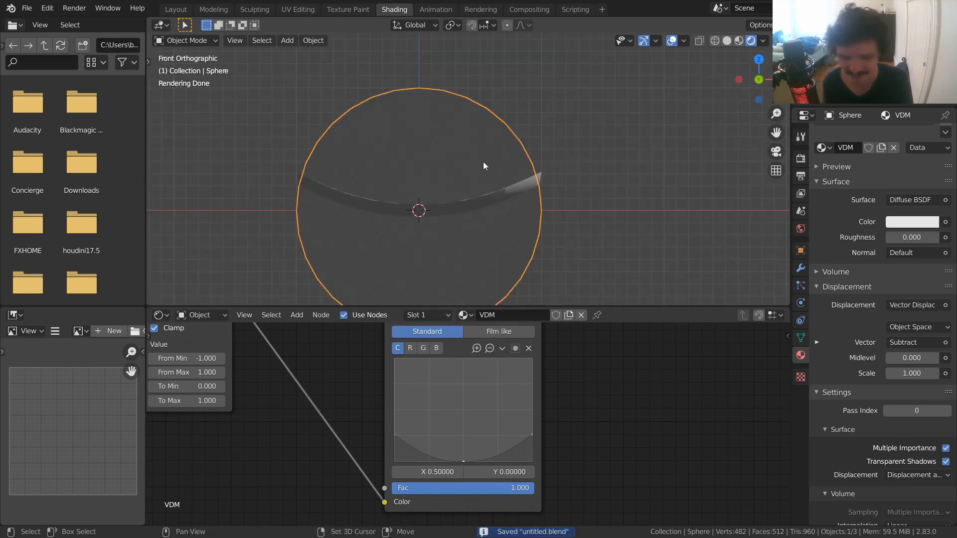
mouse_move(536, 164)
middle_mouse_down()
mouse_move(429, 185)
mouse_move(589, 154)
mouse_move(546, 160)
middle_mouse_up()
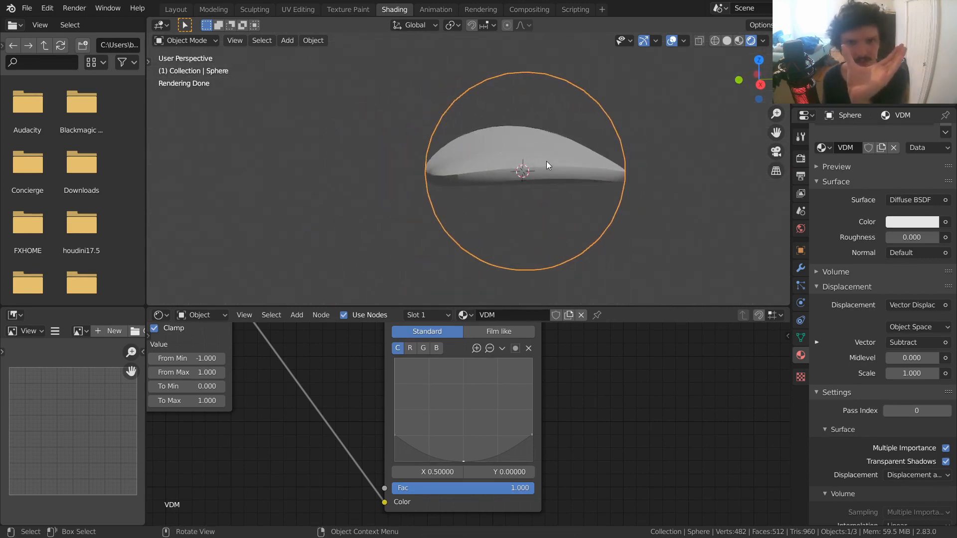
scroll(460, 411, "down", 3)
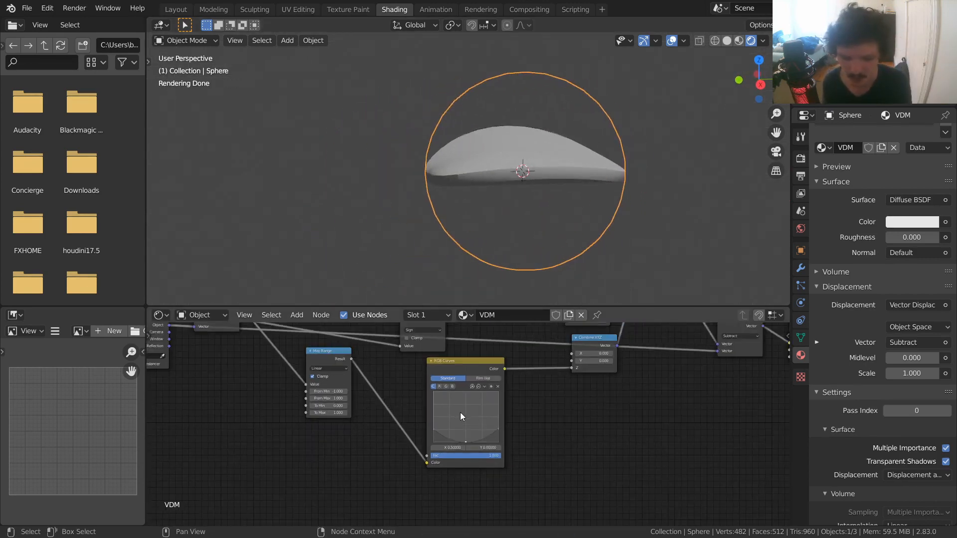
middle_click_drag(472, 400, 476, 361)
key("shift+d")
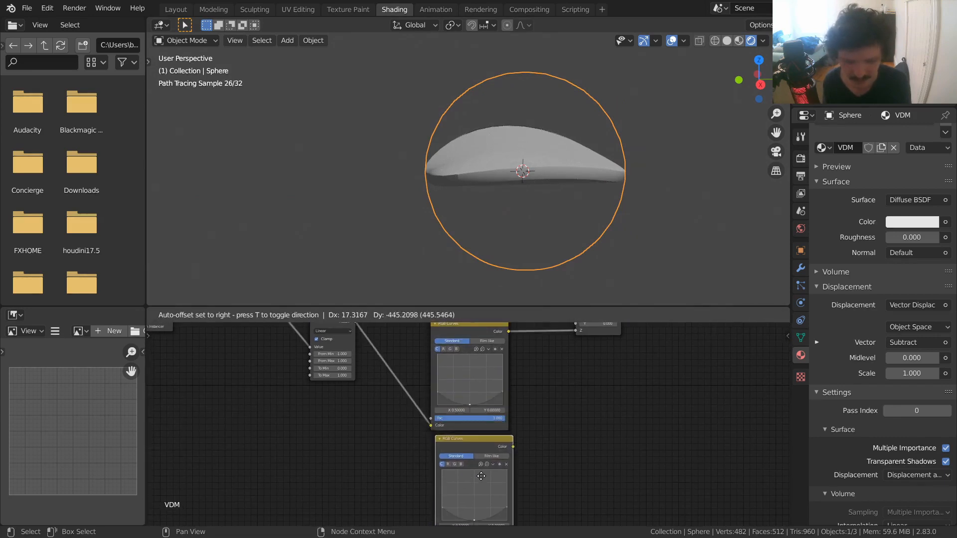
left_click(480, 476)
middle_click_drag(343, 398, 471, 457)
key("shift+d")
left_click(467, 466)
scroll(467, 465, "down", 2)
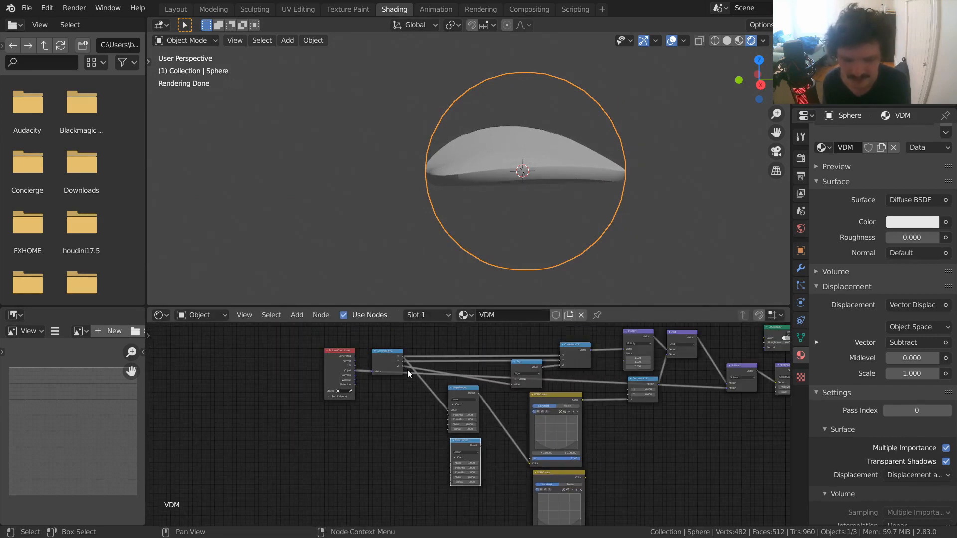
Connect the Separate XYZ Y output to the duplicate Map Range's Value input and preview its result from the right view.
mouse_move(402, 362)
left_mouse_down()
mouse_move(423, 386)
mouse_move(451, 462)
left_mouse_up()
left_click(459, 464, "ctrl+shift")
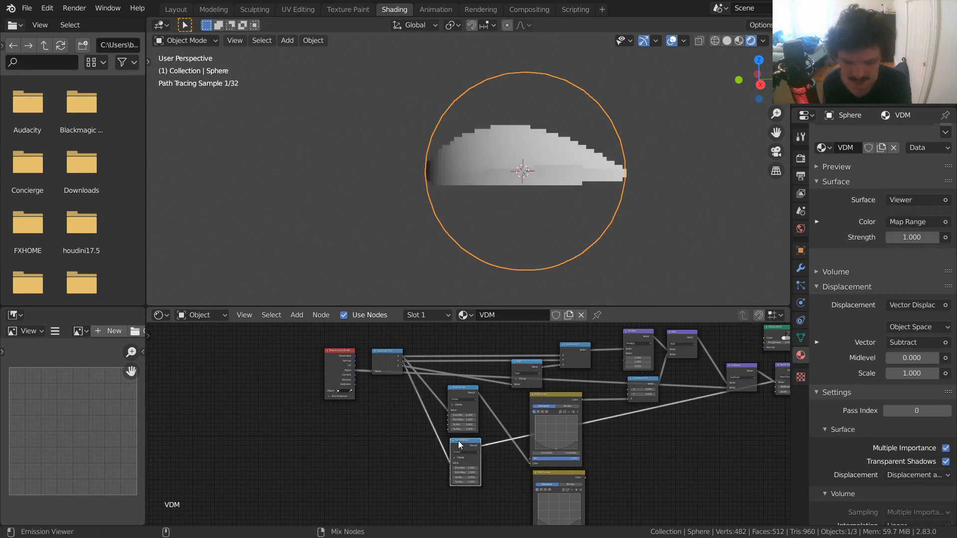
left_click(760, 85)
scroll(622, 185, "up", 4)
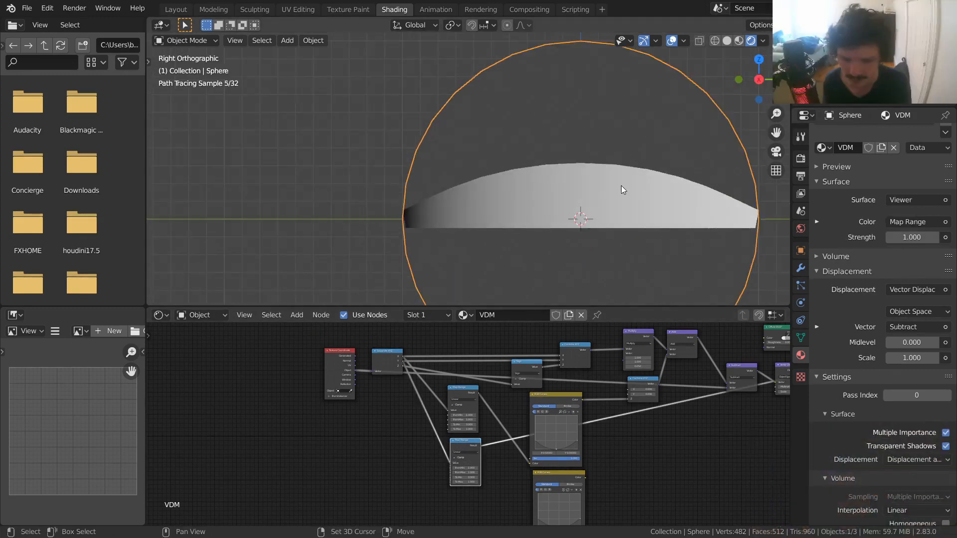
Check the duplicate Map Range's gradient from the back and right views and compare it with the Separate XYZ preview.
left_click(784, 81)
left_click(779, 80)
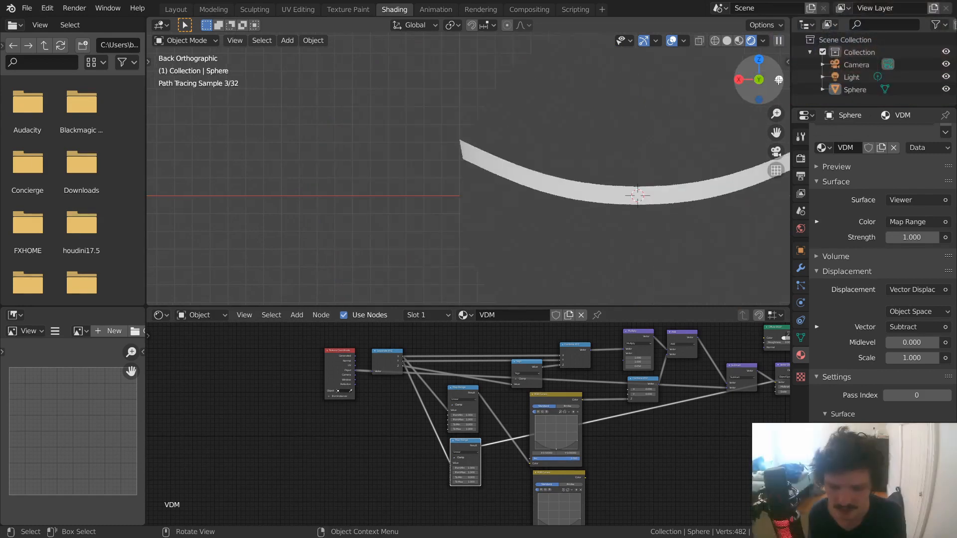
left_click(737, 80)
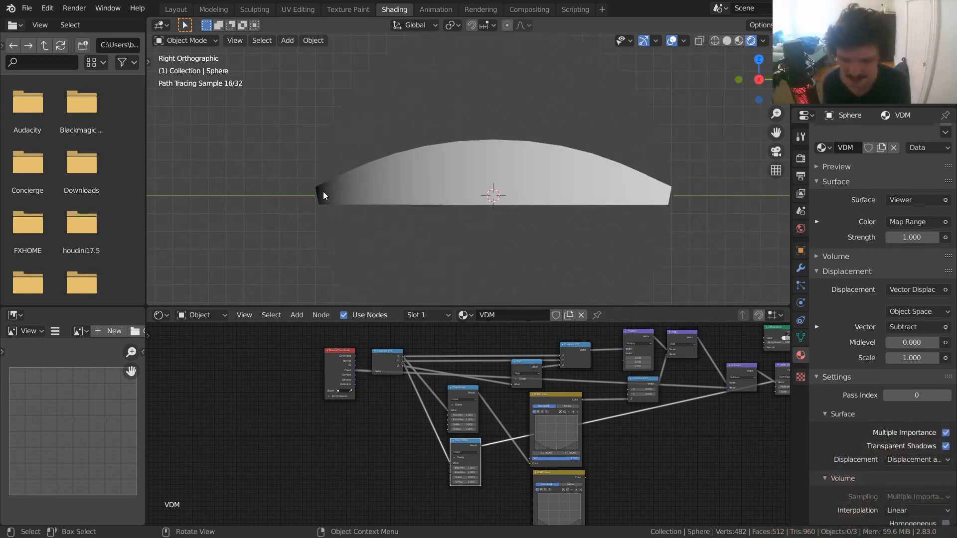
scroll(408, 388, "up", 2)
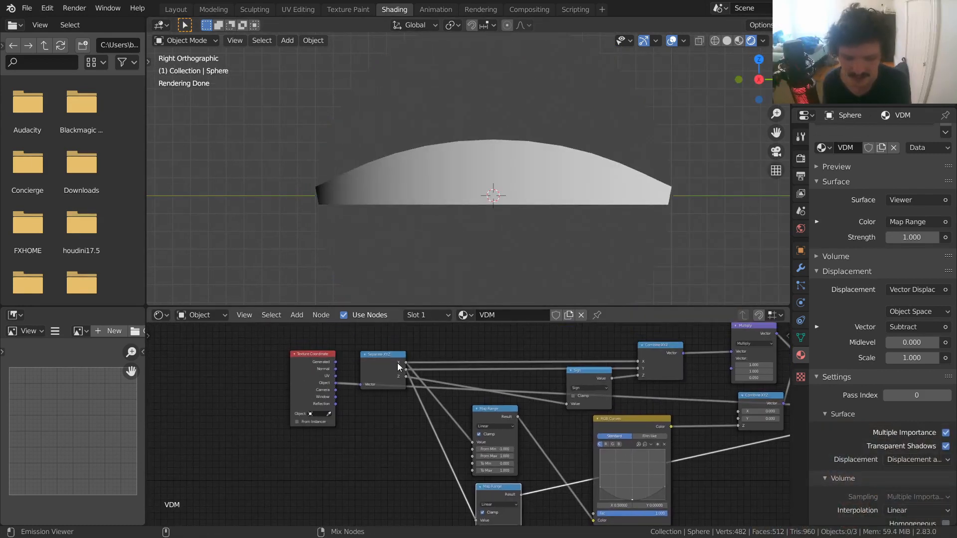
left_click(397, 362, "ctrl+shift")
left_click(500, 487, "ctrl+shift")
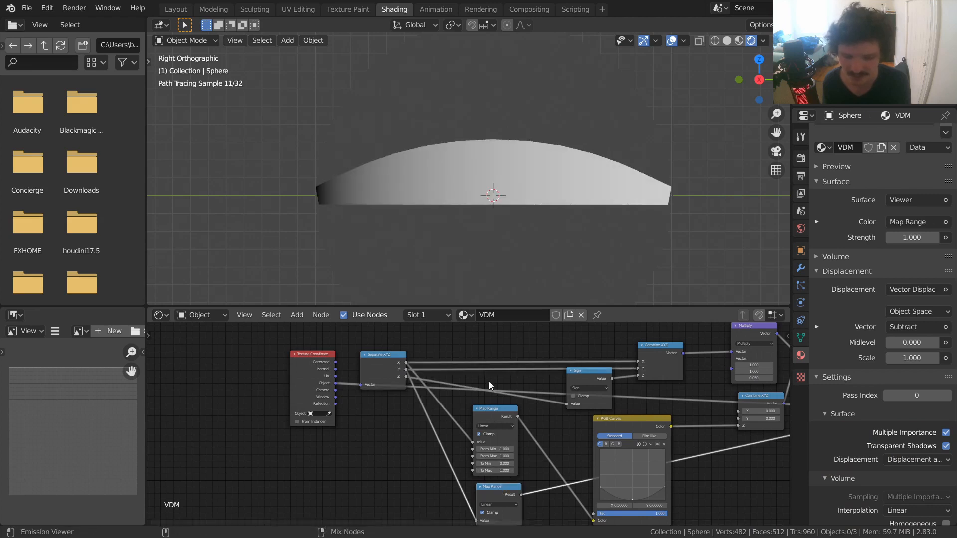
Connect the duplicate Map Range's Result to the duplicate RGB Curves' Color input and move the lower Combine XYZ node further right for space.
middle_click_drag(644, 523, 524, 417)
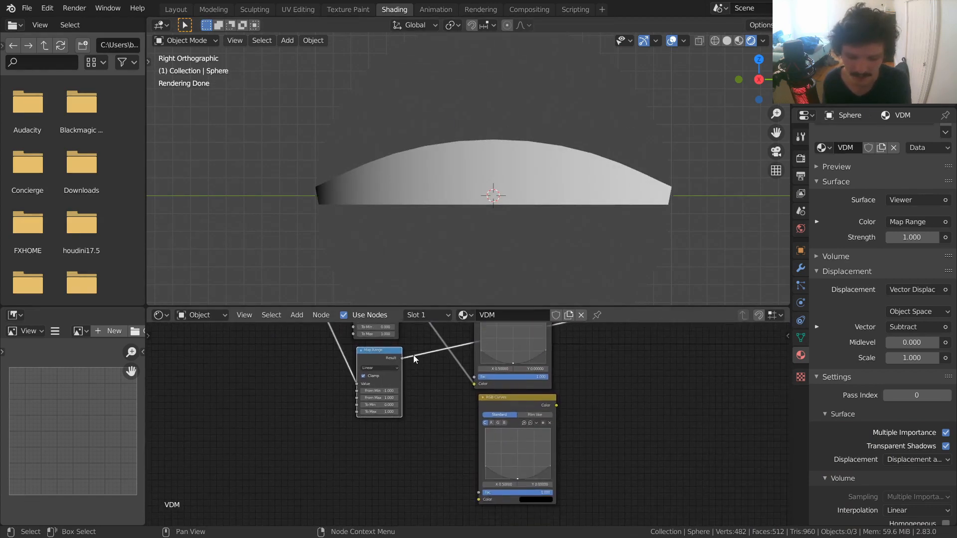
left_click_drag(404, 359, 480, 502)
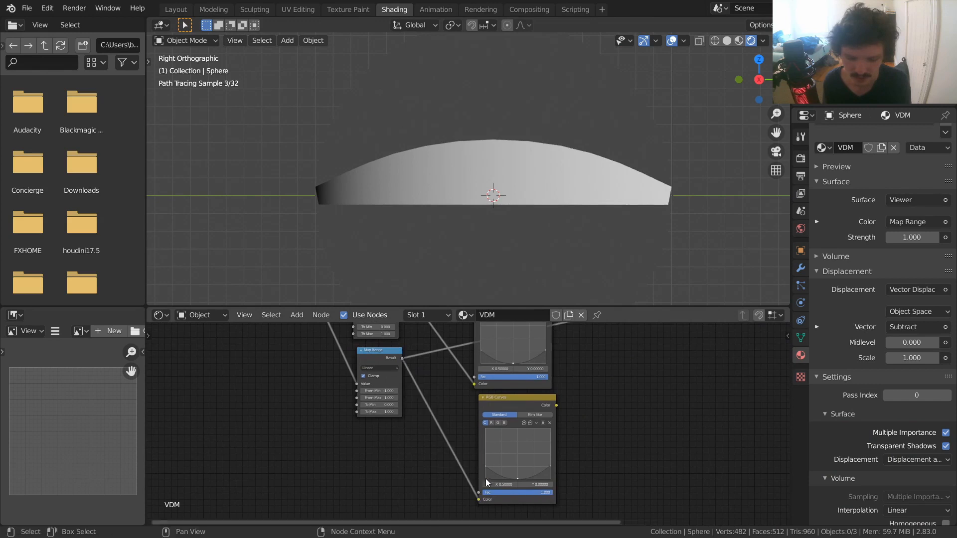
middle_click_drag(537, 409, 494, 444)
middle_click_drag(577, 408, 453, 468)
scroll(464, 449, "down", 5)
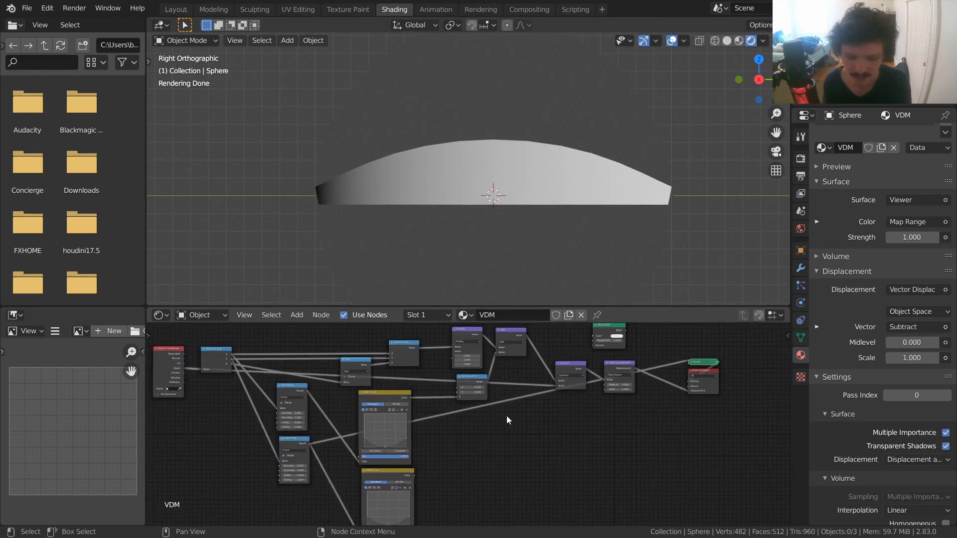
middle_click_drag(505, 415, 520, 481)
left_click_drag(496, 452, 537, 469)
scroll(529, 472, "up", 2)
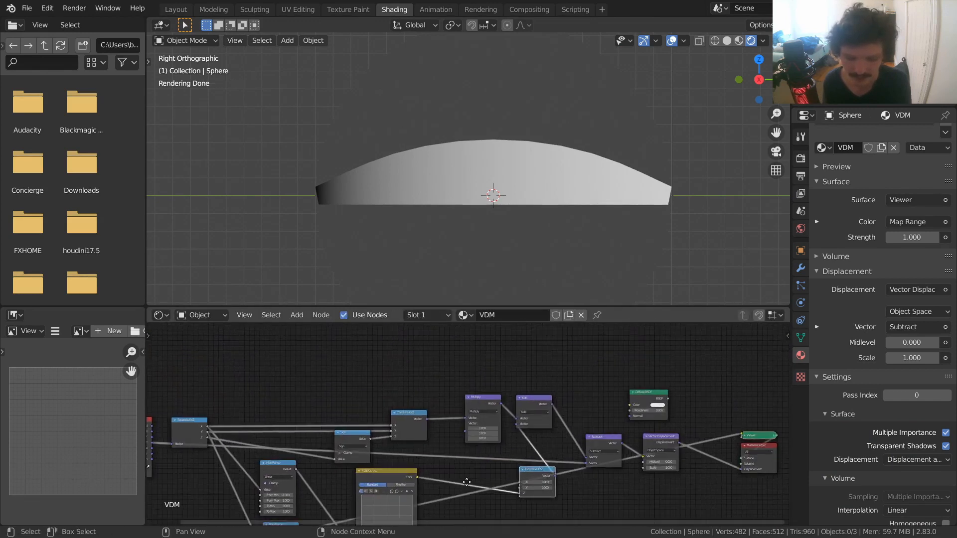
middle_click_drag(465, 483, 528, 315)
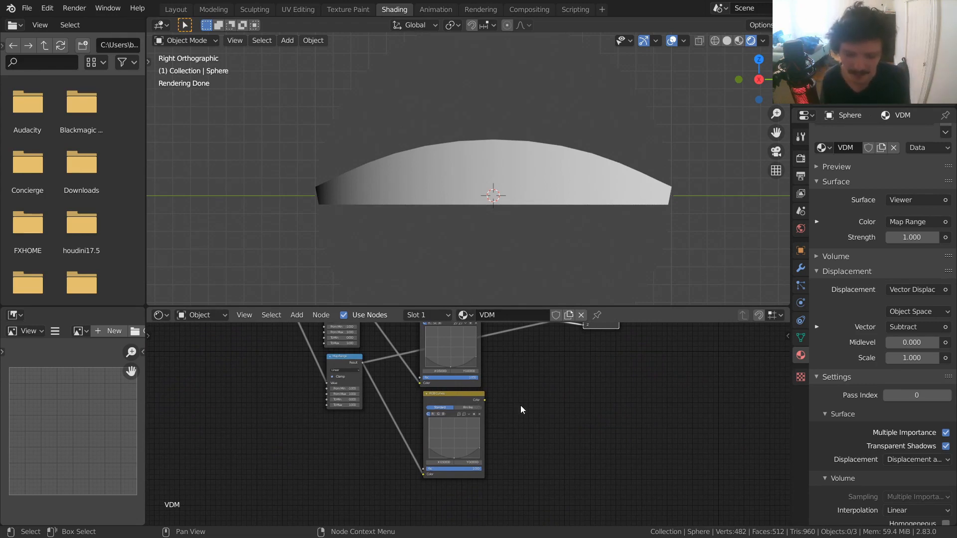
Insert an Add Math node on the link between the upper RGB Curves and the Combine XYZ node's Z input.
scroll(520, 406, "up", 3)
middle_click_drag(511, 390, 427, 498)
scroll(499, 411, "up", 2)
key("shift+a")
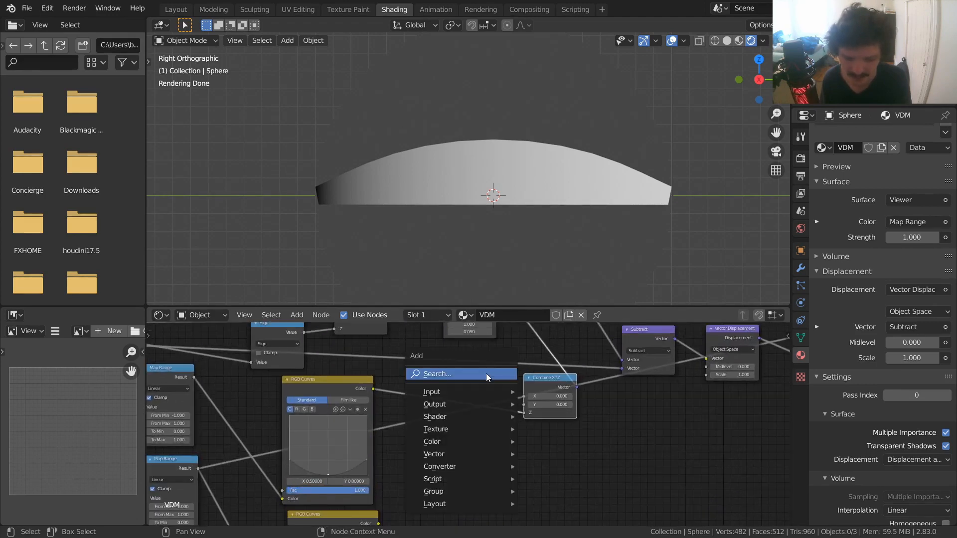
left_click(486, 373)
type("math")
key("Return")
left_click(461, 401)
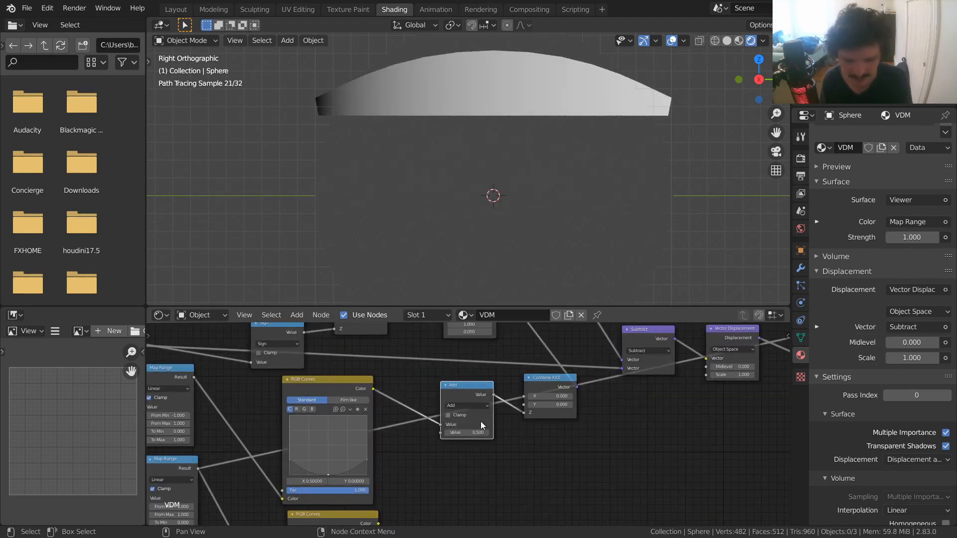
Connect the lower RGB Curves' Color output to the Add node's second Value input.
middle_click_drag(399, 520, 421, 472)
left_click_drag(400, 475, 463, 386)
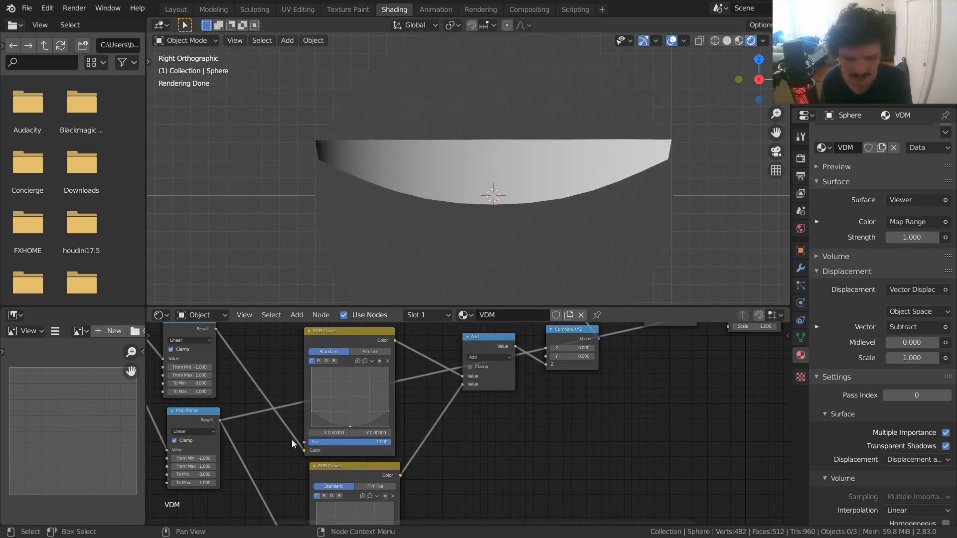
scroll(292, 438, "down", 2)
middle_click_drag(335, 428, 395, 392)
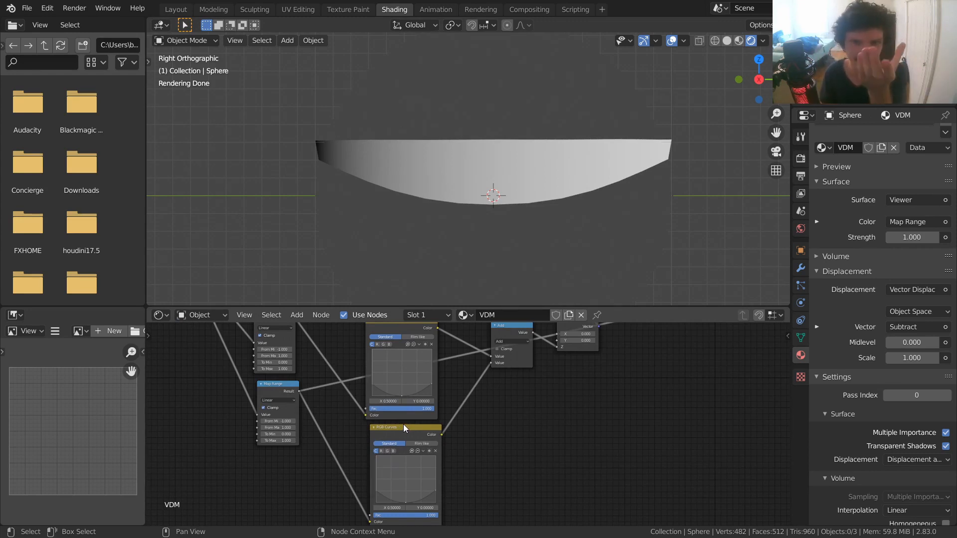
Switch the material's surface output back to the Diffuse BSDF and view the sphere from the right.
middle_click_drag(537, 135, 530, 193)
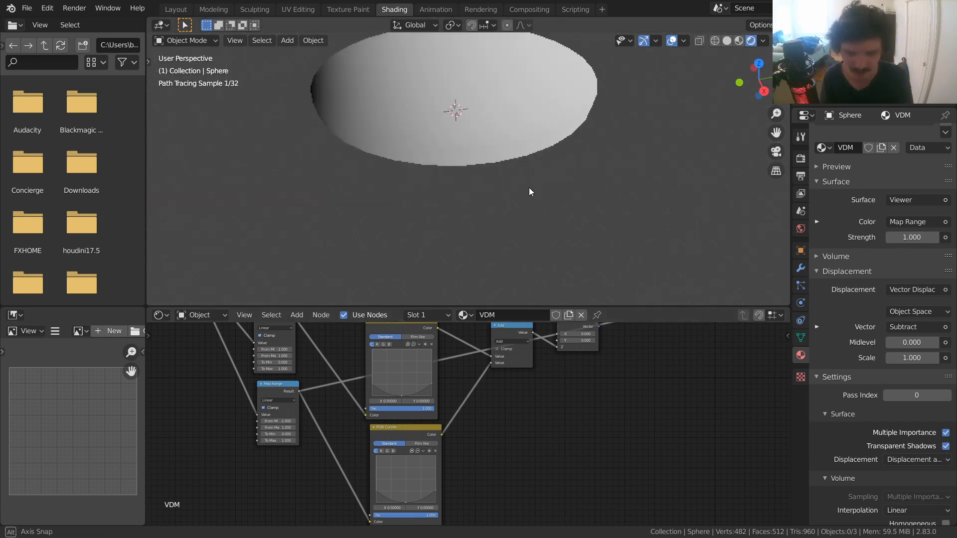
middle_click_drag(572, 378, 424, 320)
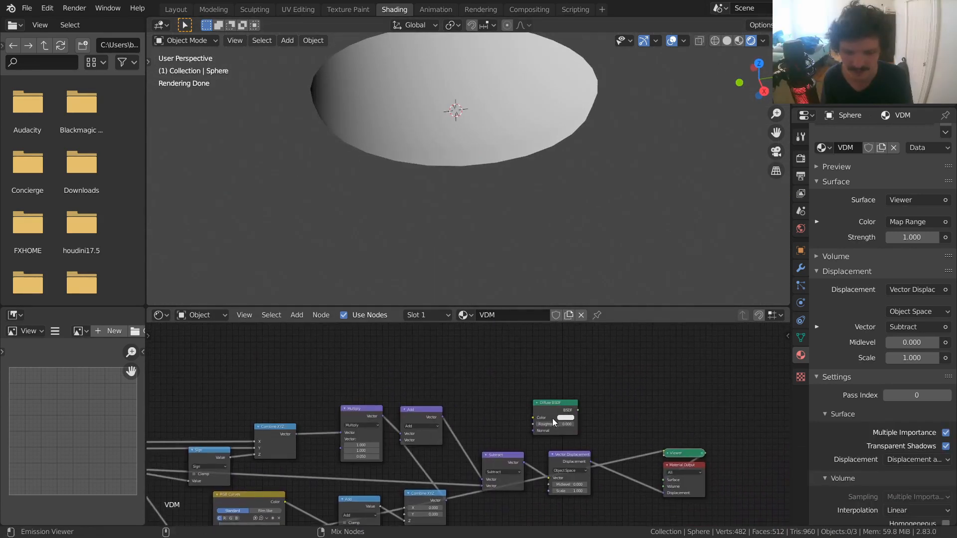
left_click(550, 406, "ctrl+shift")
middle_click_drag(456, 140, 498, 136, "shift")
left_click(771, 82)
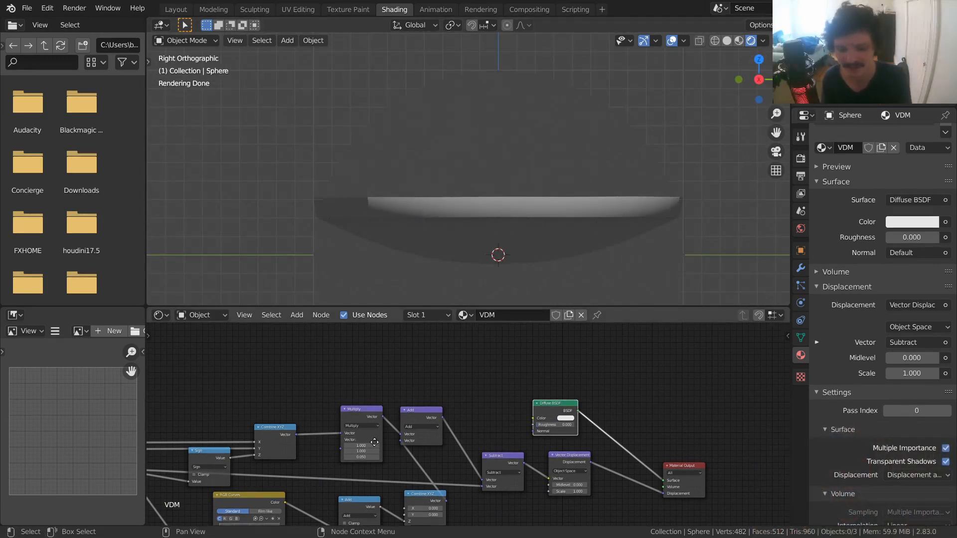
Invert the lower RGB Curves' curve by raising its middle point to Y 0.25 and lowering both end points to Y 0.
middle_click_drag(375, 438, 543, 401)
scroll(459, 417, "up", 6)
scroll(458, 417, "up", 3)
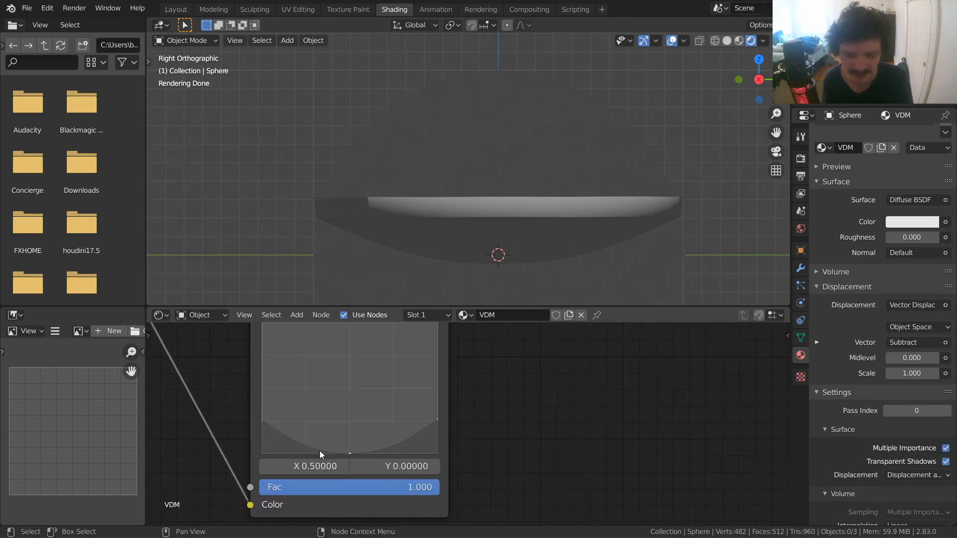
left_click_drag(348, 455, 351, 421)
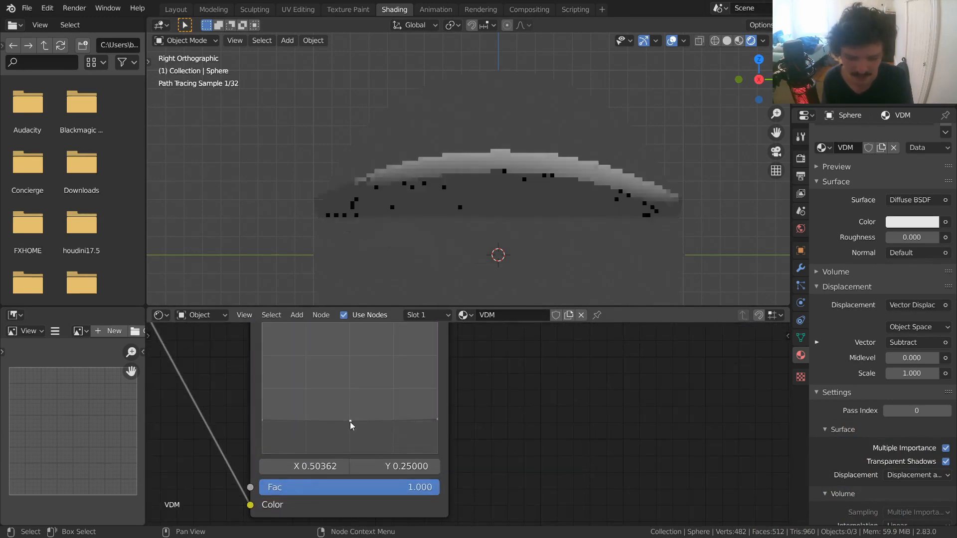
left_click_drag(438, 423, 438, 455)
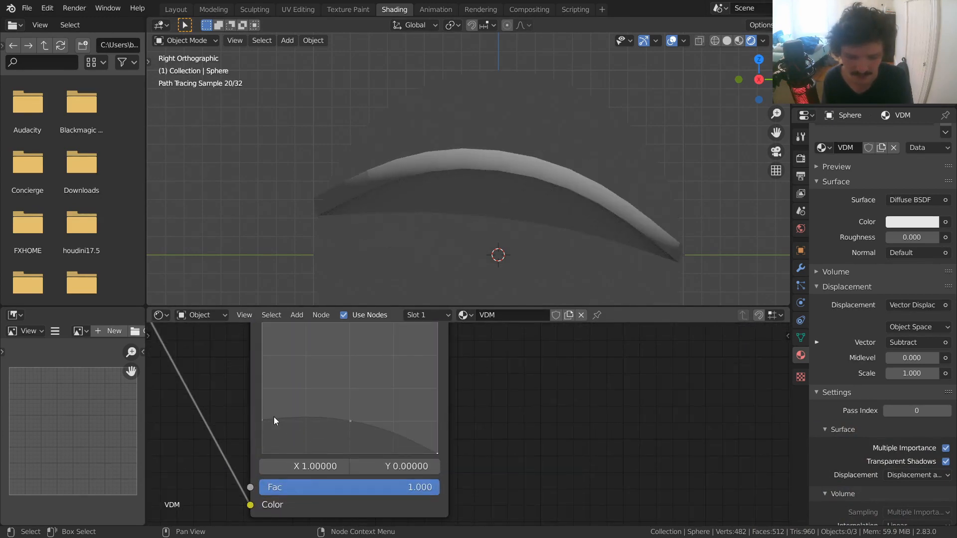
left_click_drag(264, 424, 262, 454)
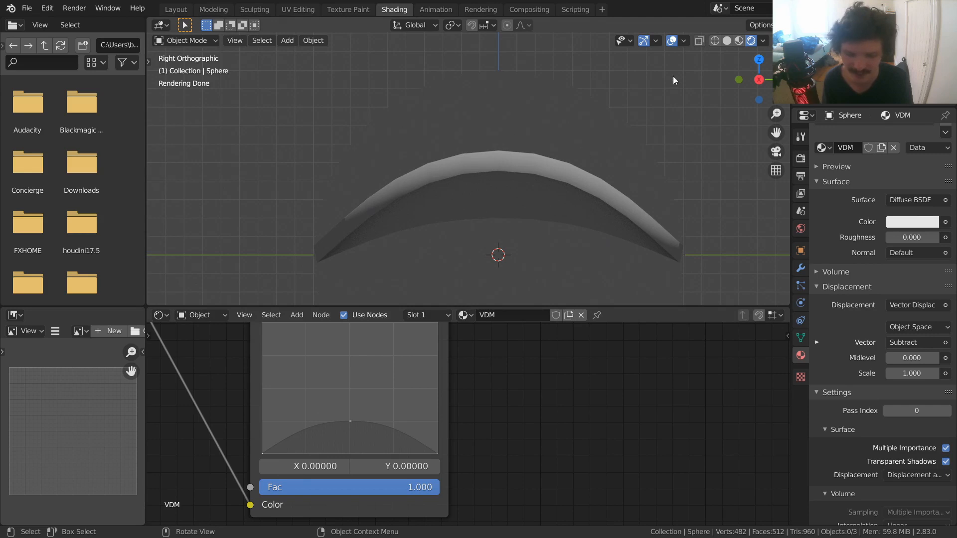
Test lowering the Vector Displacement node's Scale to about 0.89, then set it back to 1.
scroll(600, 195, "down", 3)
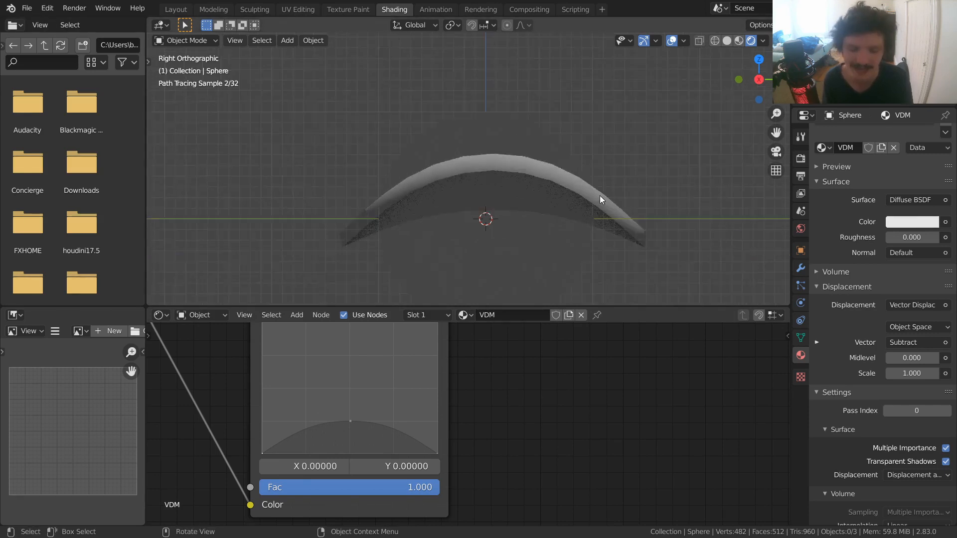
scroll(600, 195, "down", 3)
mouse_move(540, 178)
middle_mouse_down()
mouse_move(437, 195)
mouse_move(433, 223)
mouse_move(507, 228)
mouse_move(531, 181)
middle_mouse_up()
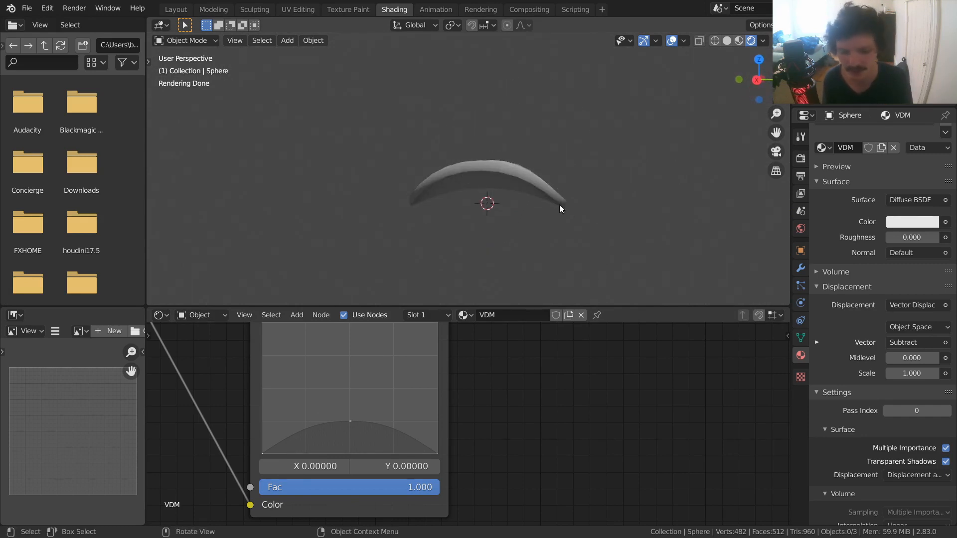
scroll(550, 418, "down", 3)
middle_click_drag(629, 402, 475, 381)
scroll(454, 401, "up", 1)
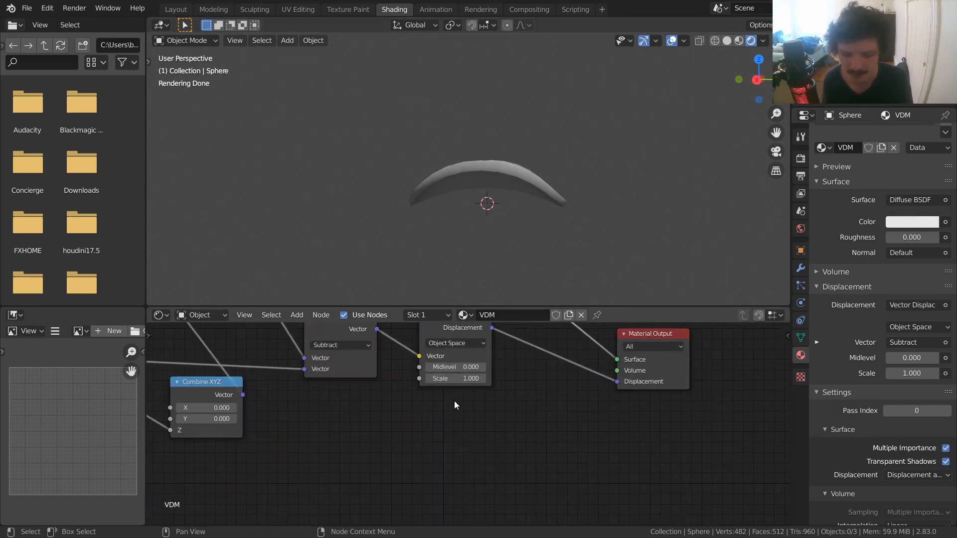
key("Return")
left_click_drag(462, 381, 478, 382)
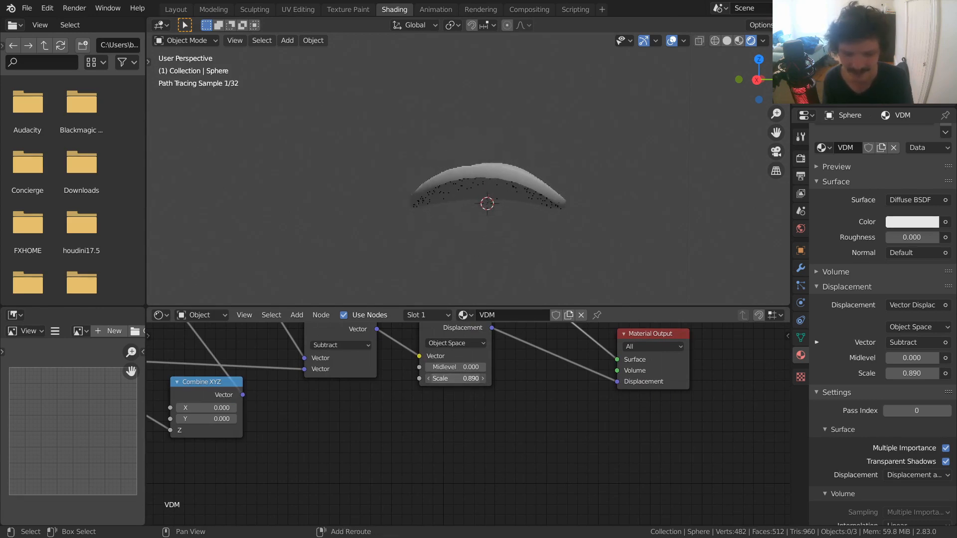
double_click(459, 381)
type("1")
key("Return")
Save the file and examine the bent shape from several angles along with the nodes feeding the Vector Displacement.
key("ctrl+s")
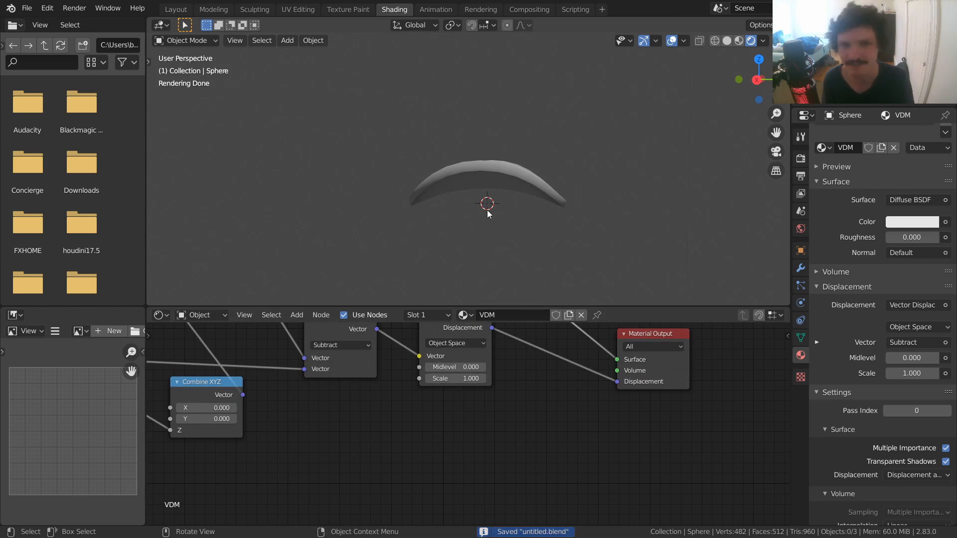
middle_click_drag(498, 188, 462, 215)
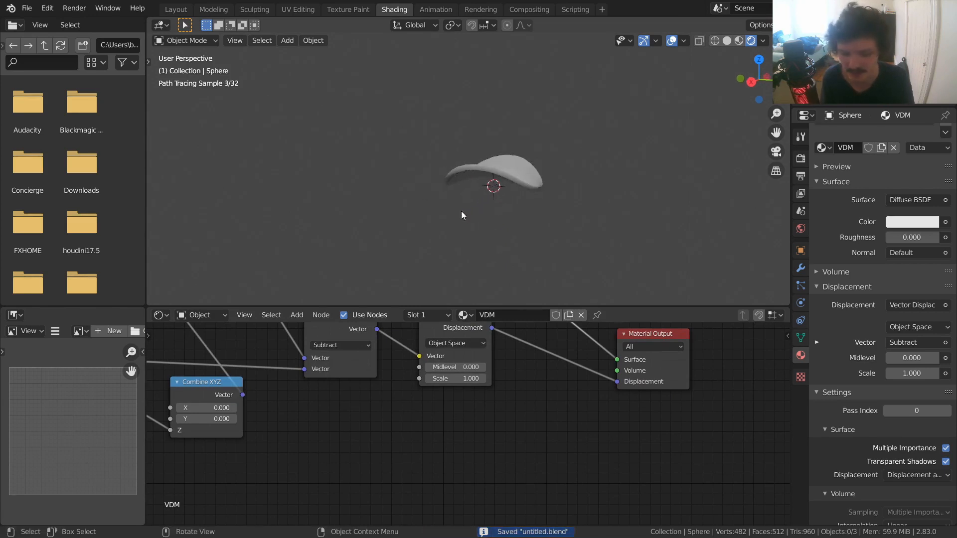
scroll(345, 424, "down", 8)
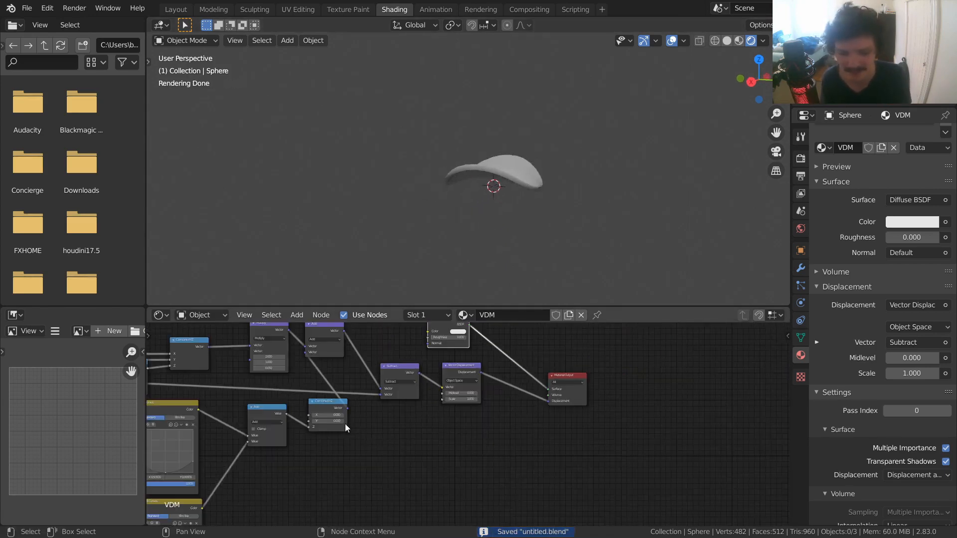
middle_click_drag(152, 437, 261, 447)
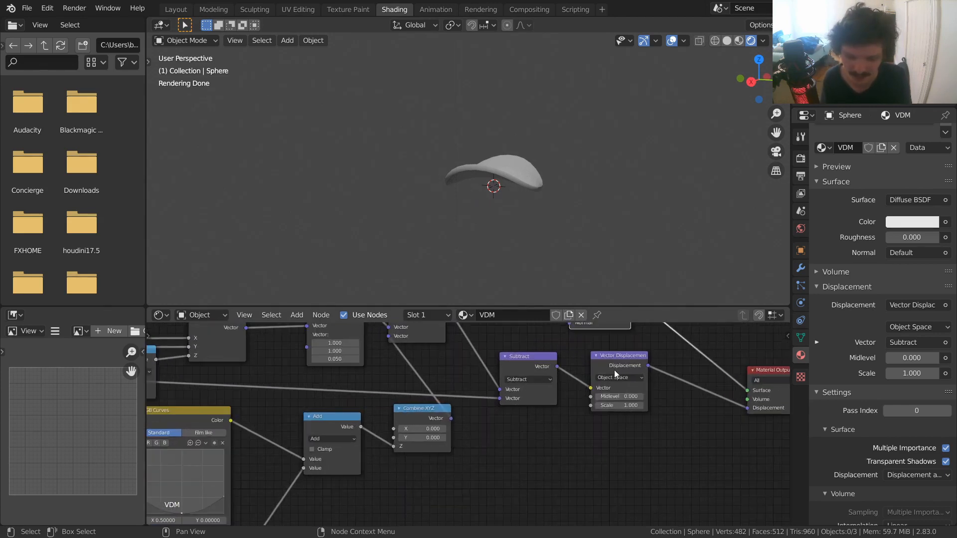
scroll(614, 370, "up", 4)
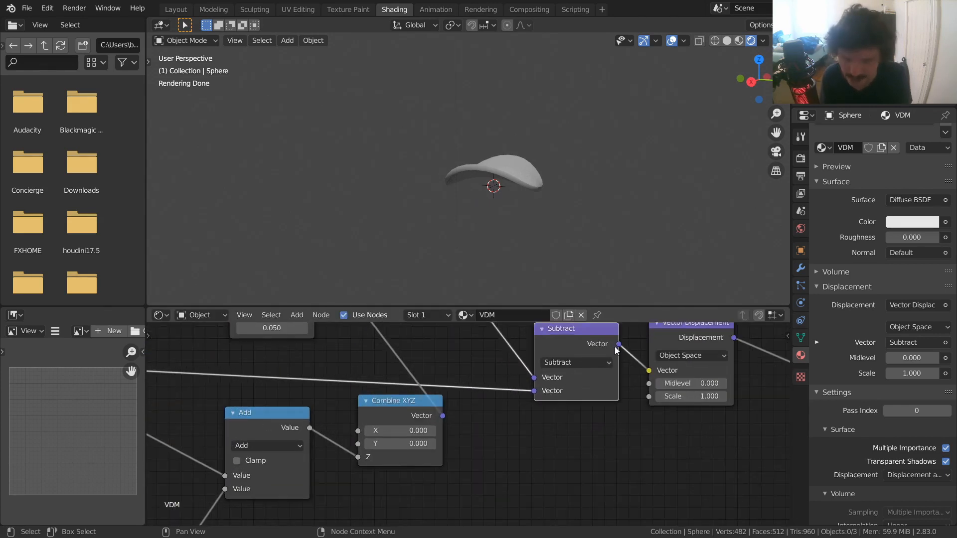
key("ctrl+s")
middle_click_drag(526, 187, 500, 210)
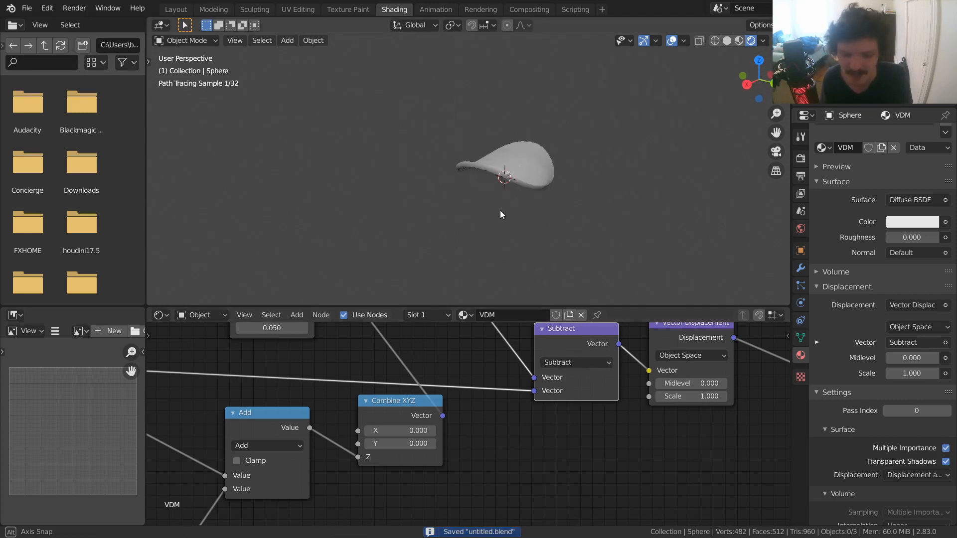
scroll(522, 167, "up", 5)
middle_click_drag(518, 167, 364, 244, "shift")
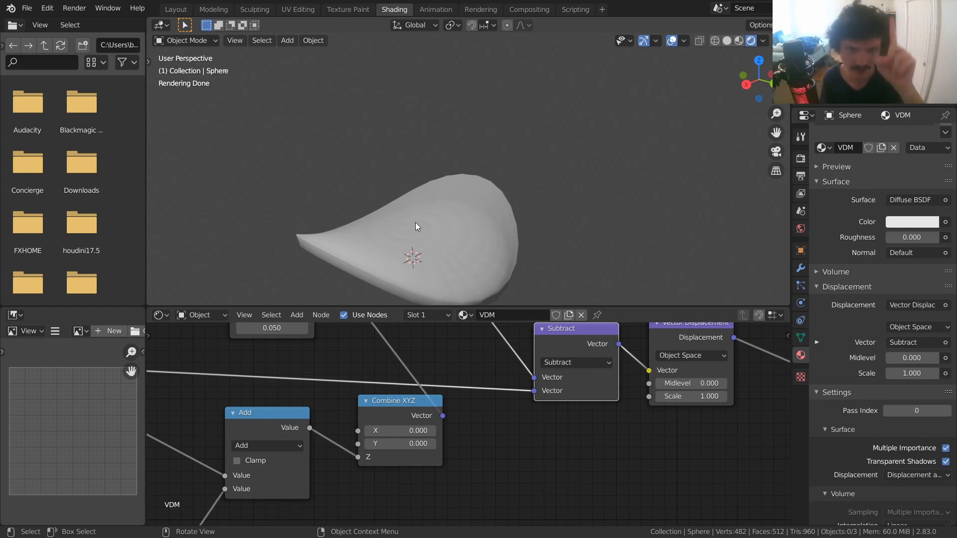
key("ctrl+s")
Move the Texture Coordinate node left and the Separate XYZ node up and left to free space between them.
middle_click_drag(354, 405, 490, 453)
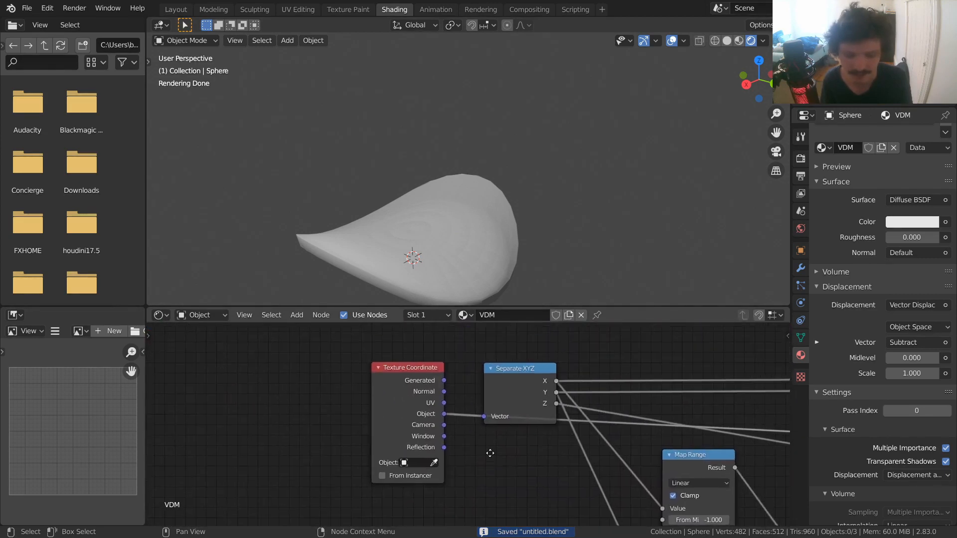
left_click_drag(415, 375, 326, 369)
left_click_drag(522, 372, 461, 336)
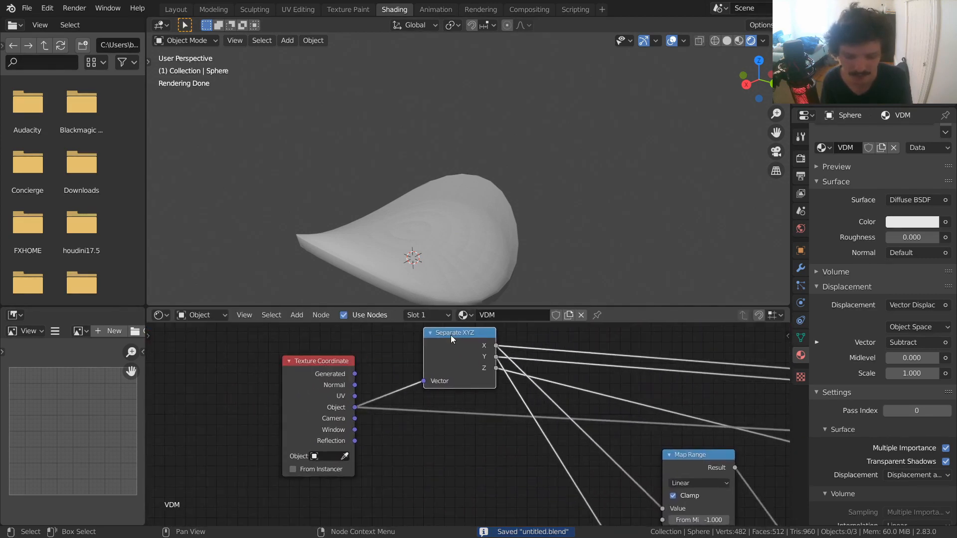
Add a Vector Math node set to Length below Separate XYZ and feed it the Texture Coordinate's Object output.
key("shift+a")
left_click(409, 348)
type("vect")
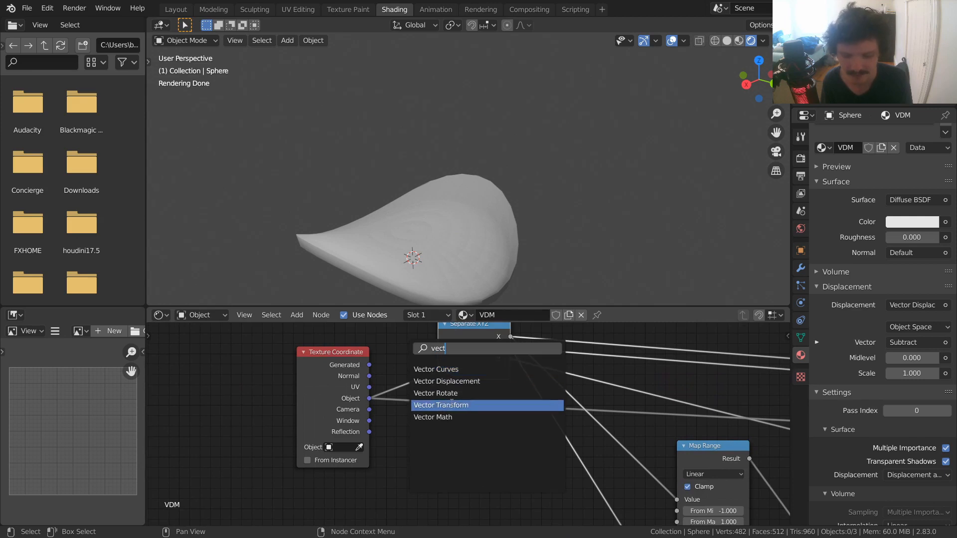
left_click(448, 417)
left_click(461, 506)
left_click(456, 453)
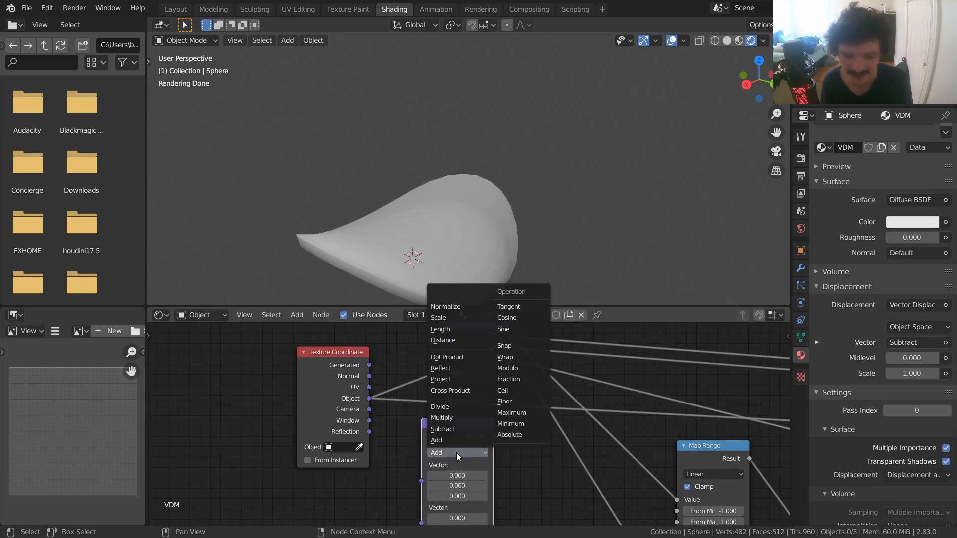
left_click(445, 330)
left_click_drag(370, 398, 422, 480)
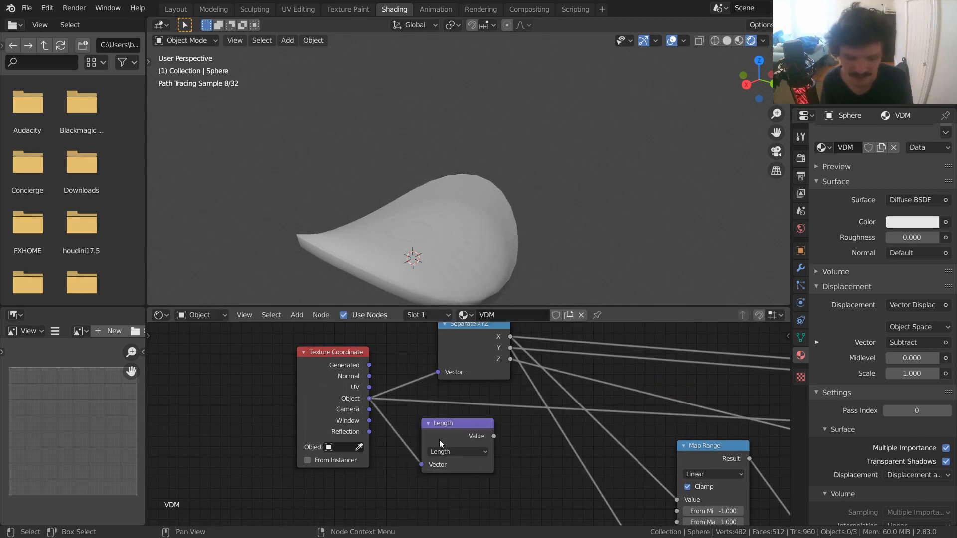
Preview the Length node's output on the mesh and examine its radial gradient up close and from the top view.
left_click(443, 423, "ctrl+shift")
scroll(417, 209, "up", 5)
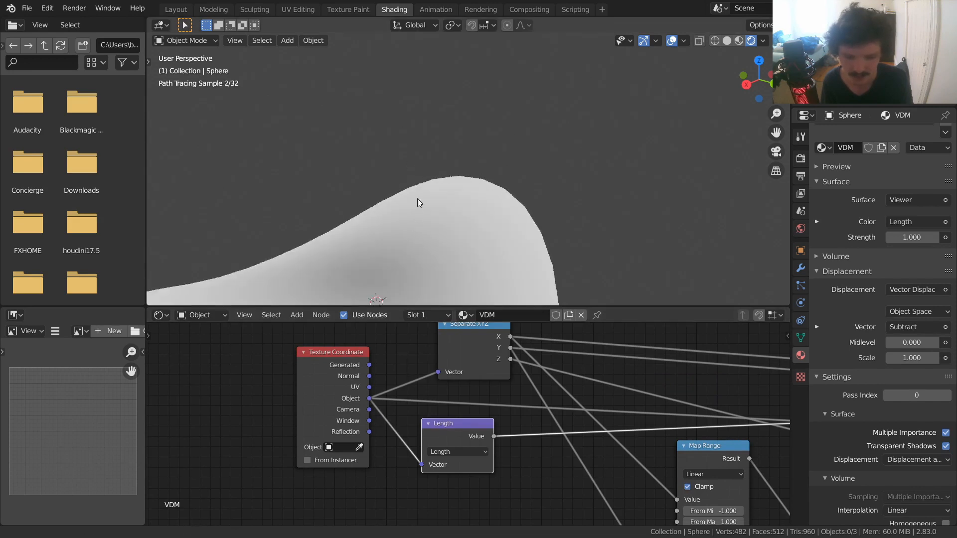
scroll(410, 194, "down", 4)
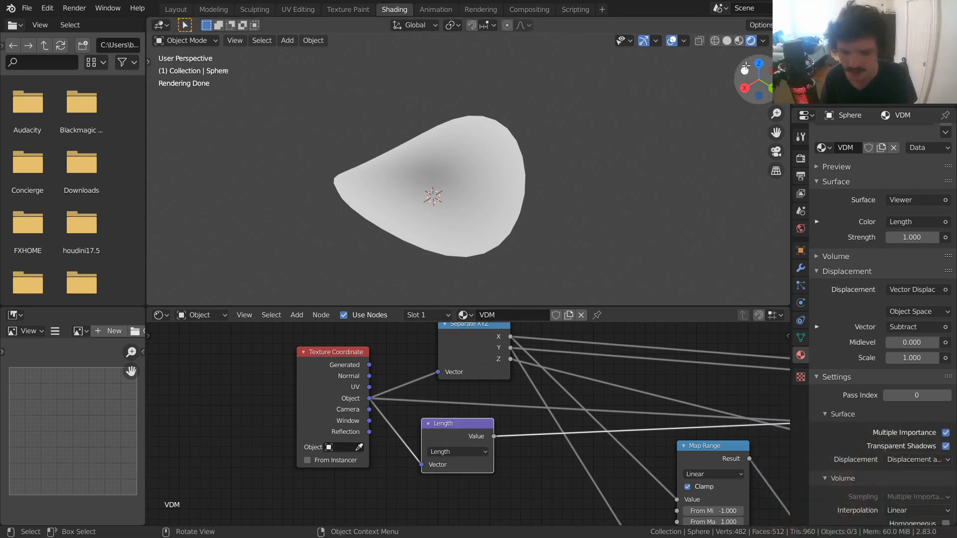
left_click(759, 64)
middle_click_drag(464, 238, 474, 171, "shift")
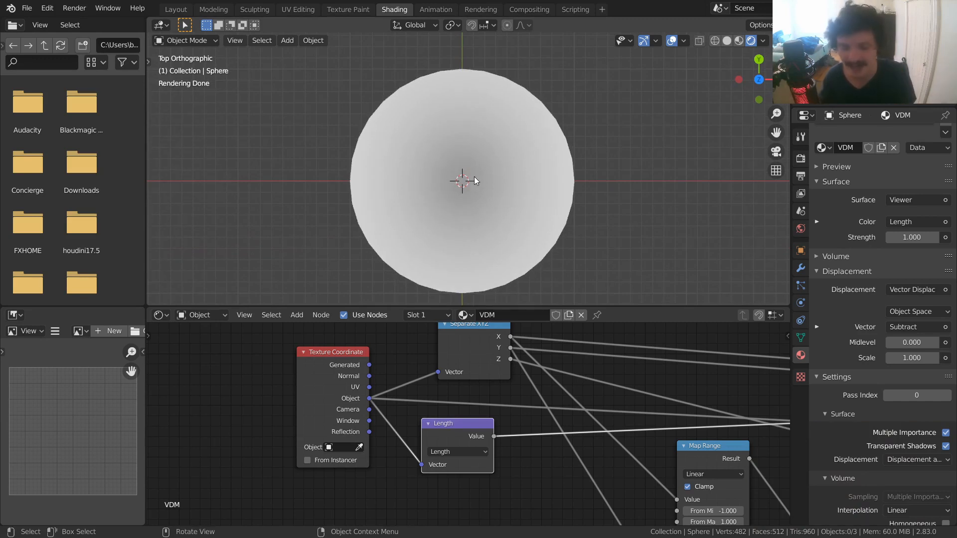
Move the Length and Separate XYZ nodes right and the Texture Coordinate node left to make room for another node.
left_click_drag(467, 432, 501, 445)
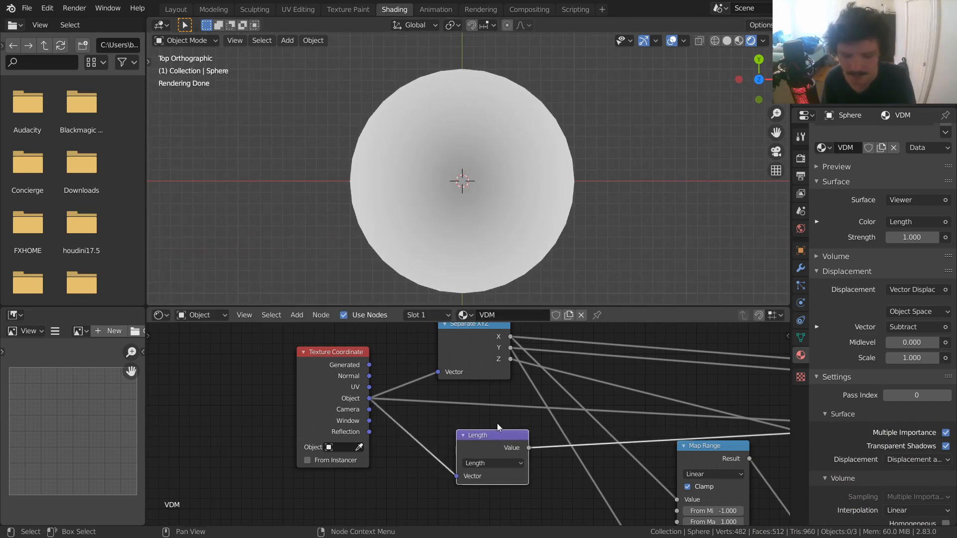
middle_click_drag(498, 423, 511, 453)
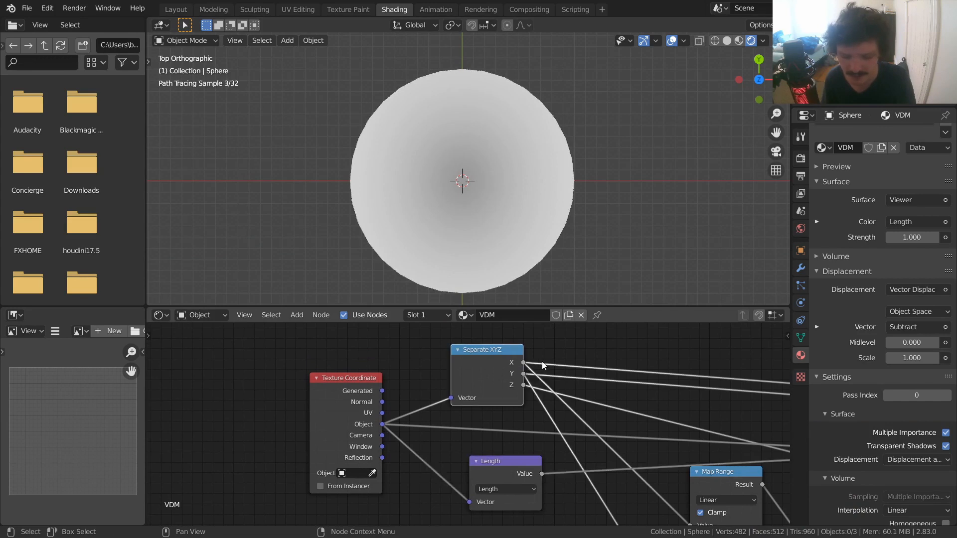
middle_click_drag(586, 357, 658, 348)
left_click_drag(422, 376, 249, 351)
middle_click_drag(431, 390, 427, 367)
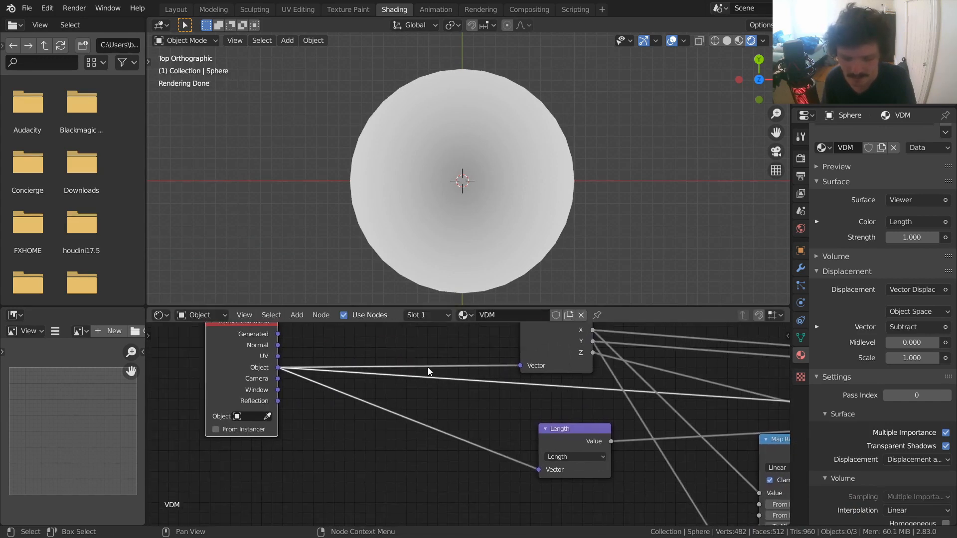
Duplicate the Length node onto the link from the Object output and set the copy's operation to Multiply.
key("shift+d")
left_click(441, 412)
left_click(453, 440)
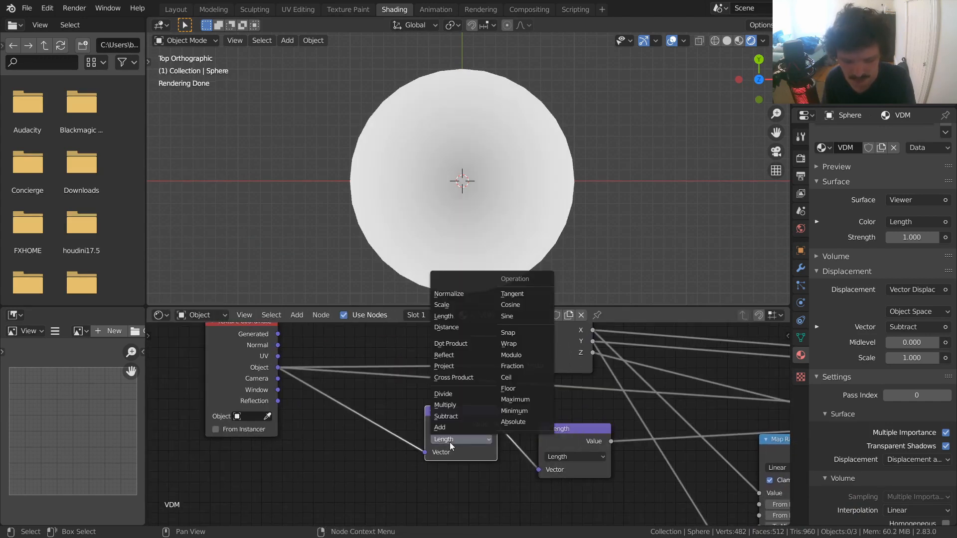
left_click(451, 444)
middle_click_drag(451, 445, 453, 420)
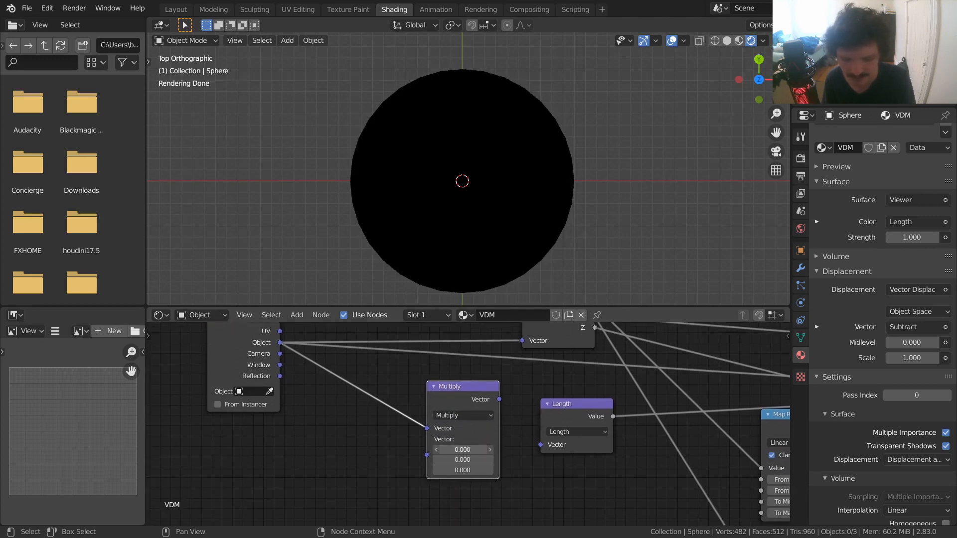
Set the Multiply node's X and Y factors to 1 and connect its Vector output to the Length node.
left_click(462, 450)
type("1")
key("Return")
left_click(449, 460)
type("1")
key("Return")
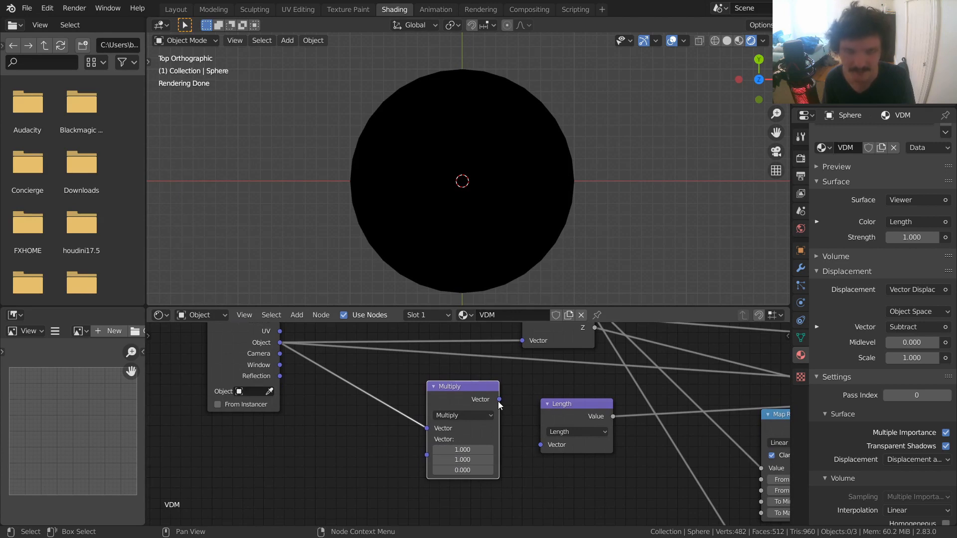
left_click_drag(499, 400, 538, 447)
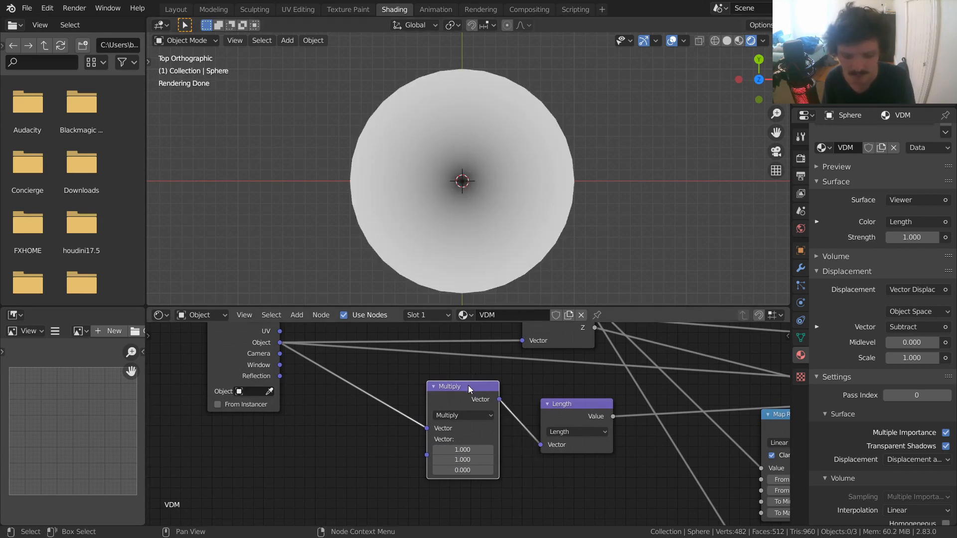
Mute and unmute the Multiply node to compare the radial gradient, and save the file.
key("m")
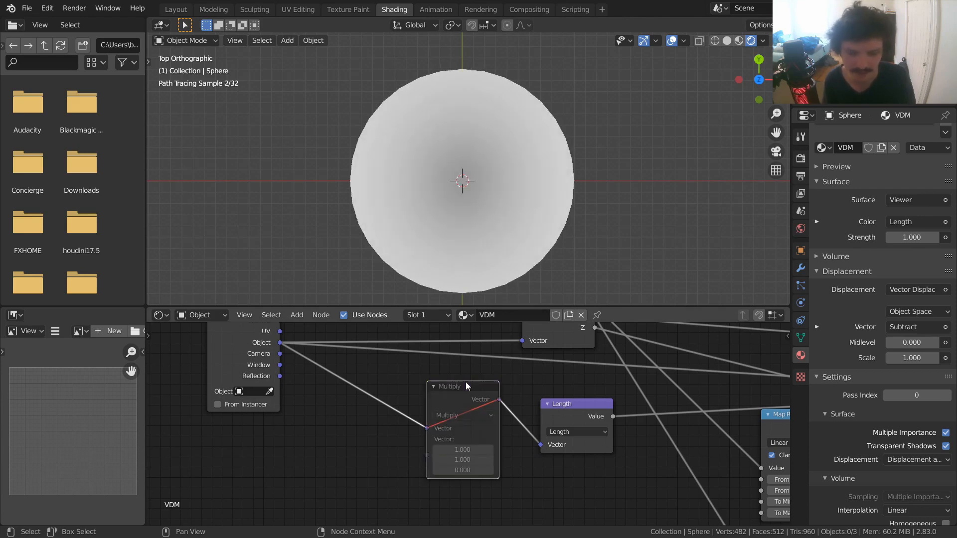
key("m")
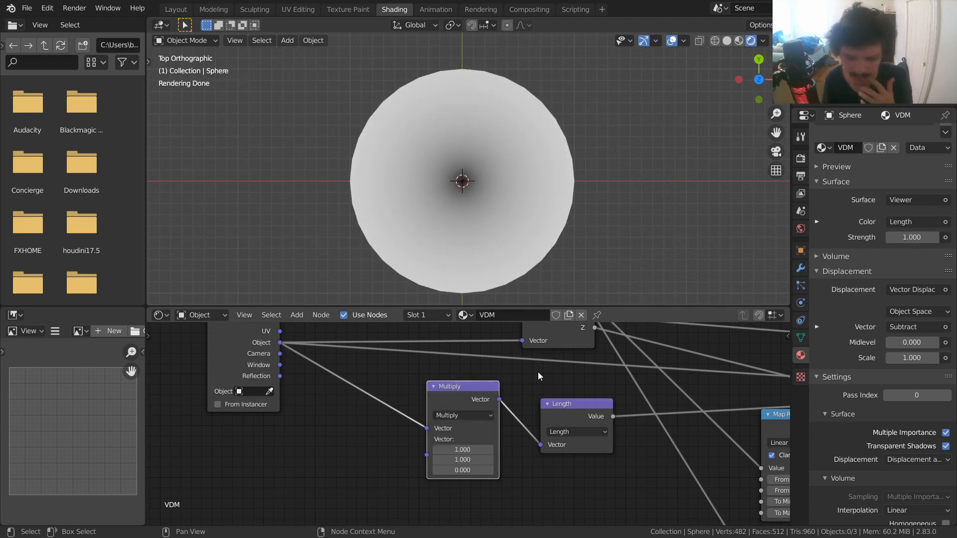
scroll(537, 374, "down", 2)
scroll(537, 379, "down", 2)
key("ctrl+s")
Try a duplicated Add node before the lower Combine XYZ, with the Length value in its second input, and save the file.
scroll(660, 421, "up", 1)
middle_click_drag(530, 406, 361, 380)
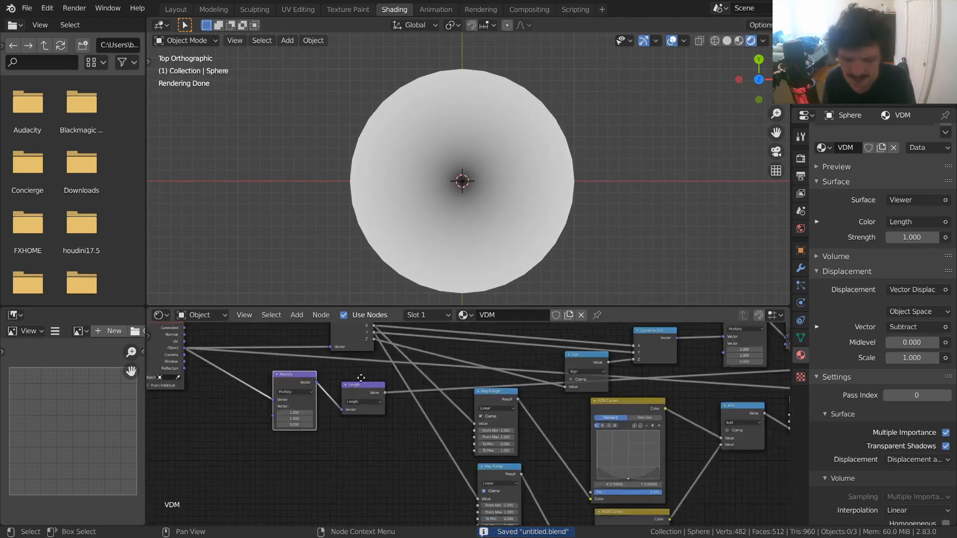
middle_click_drag(716, 410, 443, 395)
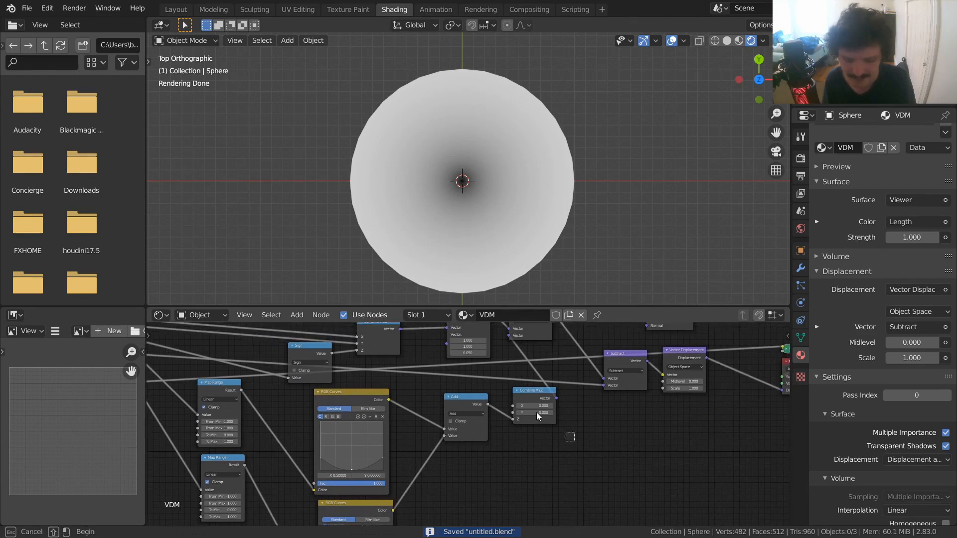
key("shift+d")
left_click(511, 411)
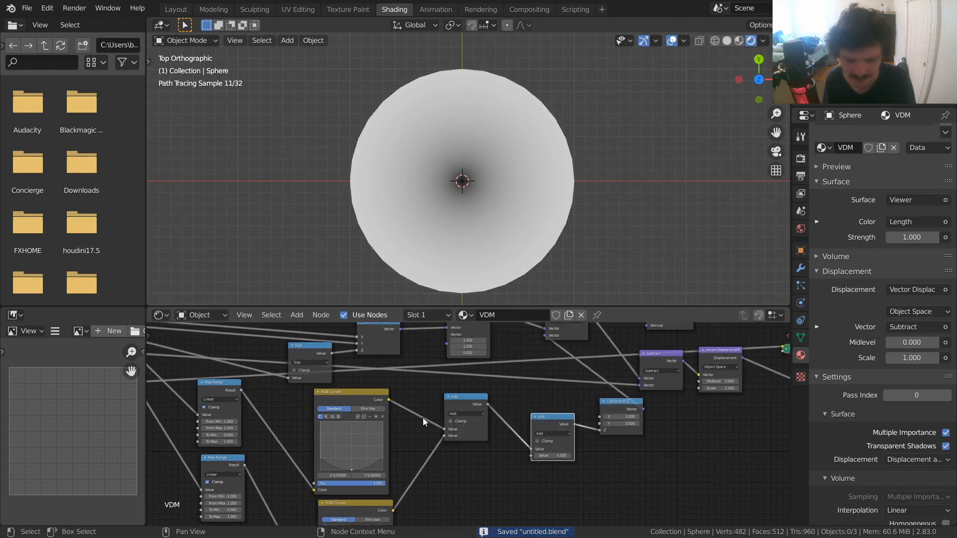
middle_click_drag(165, 378, 307, 377)
left_click_drag(251, 384, 674, 455)
middle_click_drag(490, 237, 486, 127)
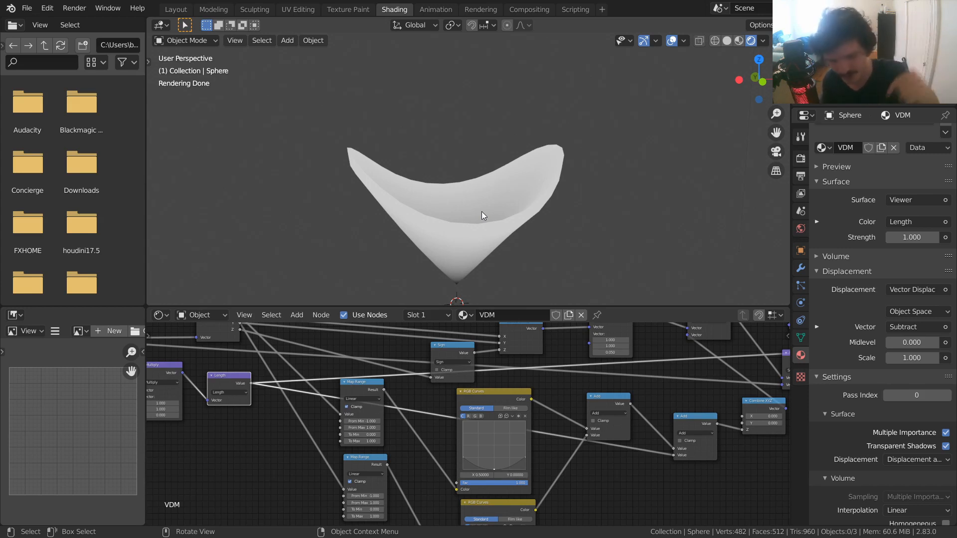
key("ctrl+s")
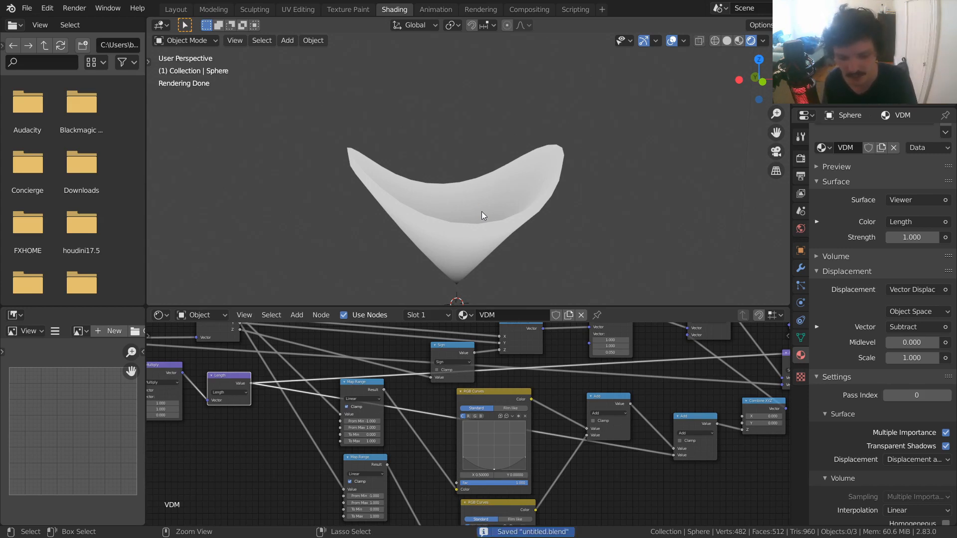
Move the Multiply and Length nodes left below the Texture Coordinate node and preview the Length output on the mesh.
middle_click_drag(230, 403, 415, 415)
left_click_drag(431, 444, 294, 396)
key("g")
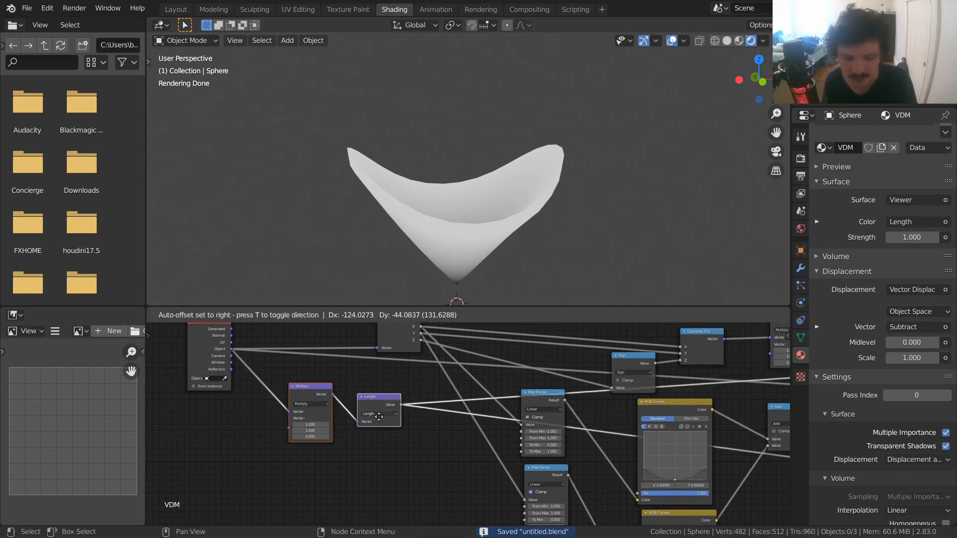
left_click(328, 430)
scroll(350, 394, "up", 1)
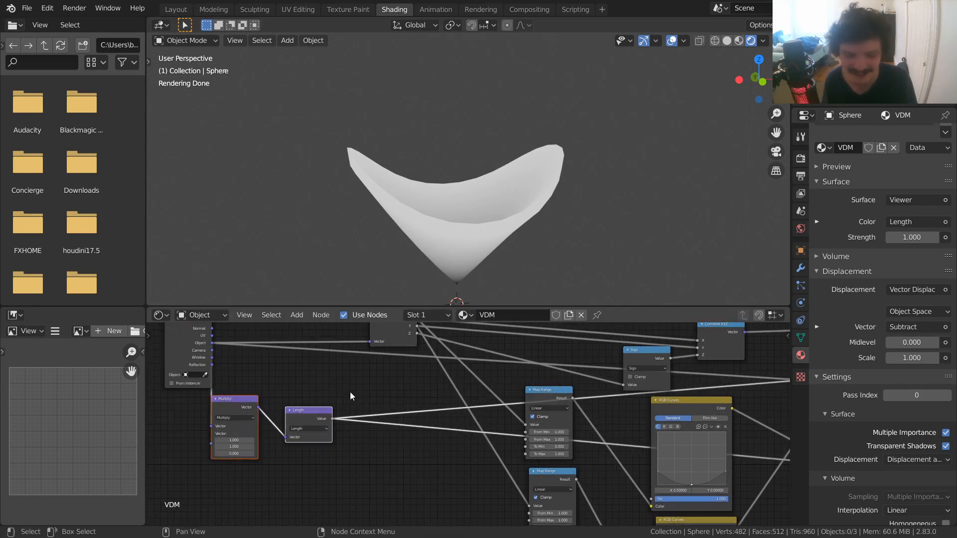
left_click(311, 409, "ctrl+shift")
Delete the second Add node while keeping the first one linked to Combine XYZ, and save the file.
middle_click_drag(737, 461, 402, 450)
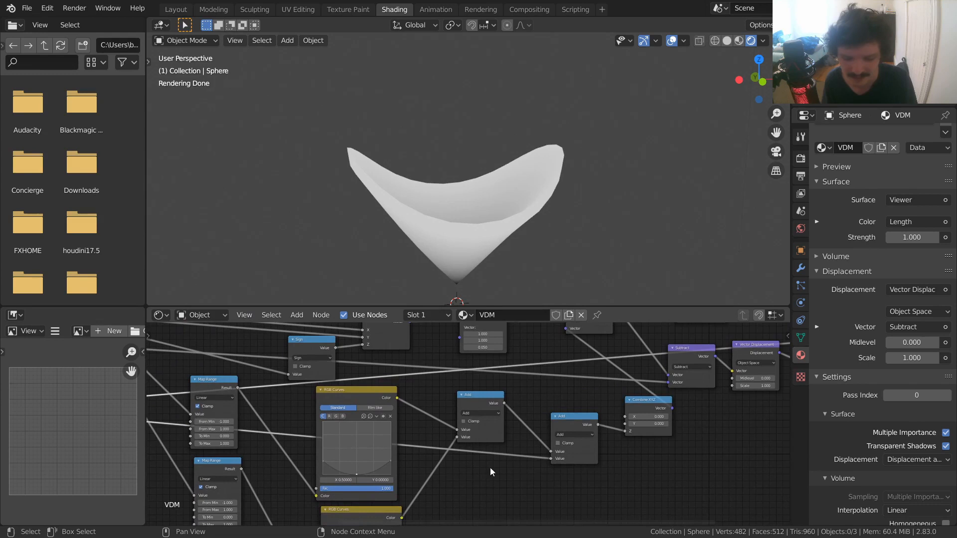
left_click(575, 422)
left_click(574, 420, "ctrl+shift")
middle_click_drag(574, 419, 773, 416)
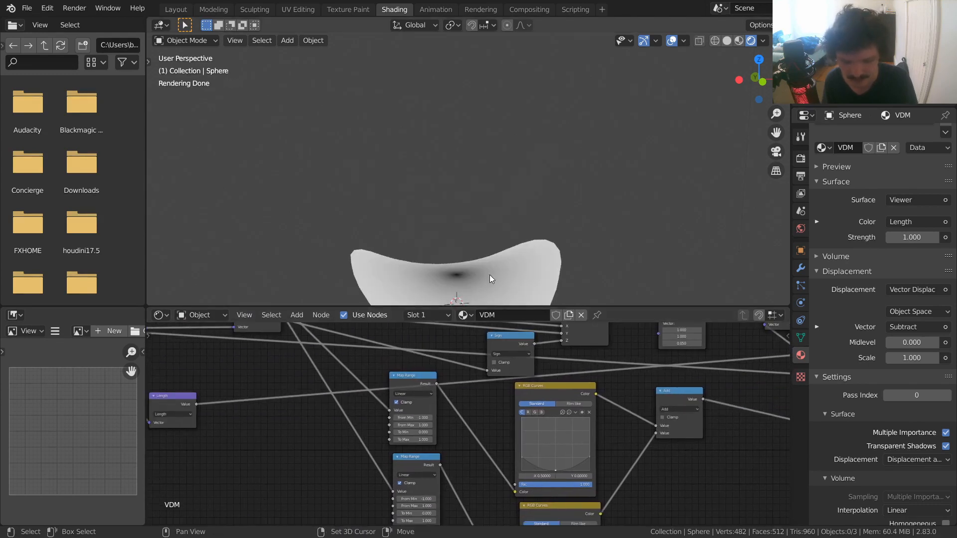
middle_click_drag(489, 229, 500, 248)
key("ctrl+s")
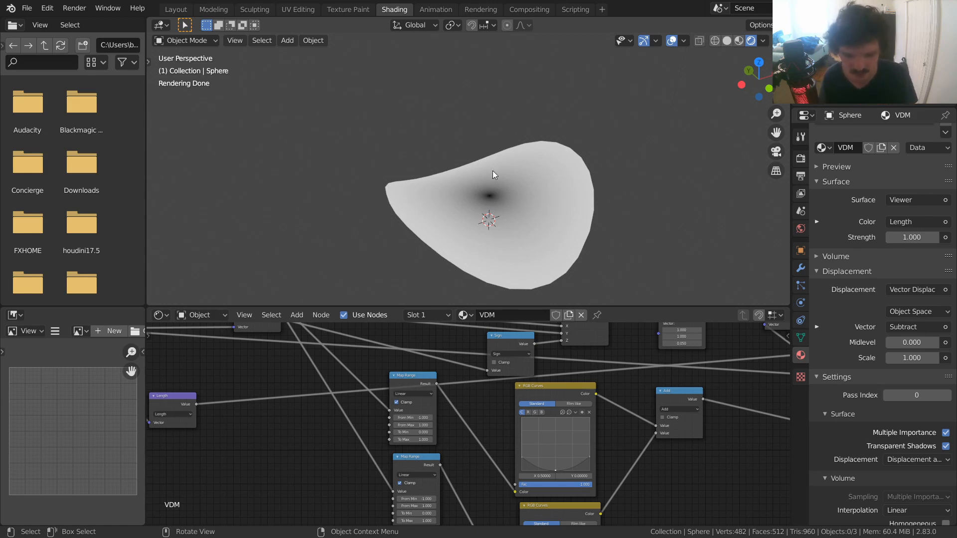
Insert a ColorRamp node on the link from the Length node's Value output and save the file.
middle_click_drag(276, 422, 363, 437)
scroll(365, 394, "up", 5)
middle_click_drag(364, 394, 495, 412)
key("shift+a")
left_click(448, 389)
type("colo")
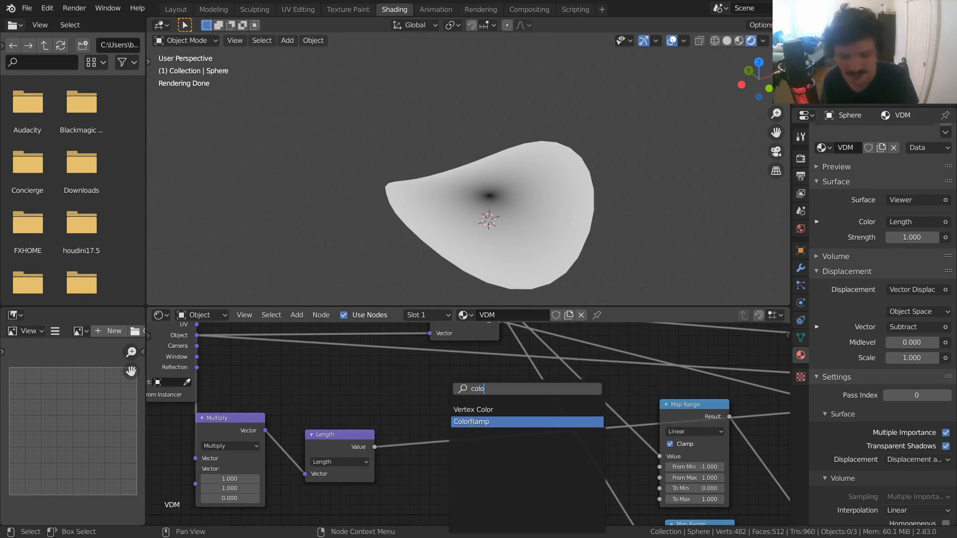
left_click(470, 422)
left_click(427, 451)
middle_click_drag(487, 446, 500, 392)
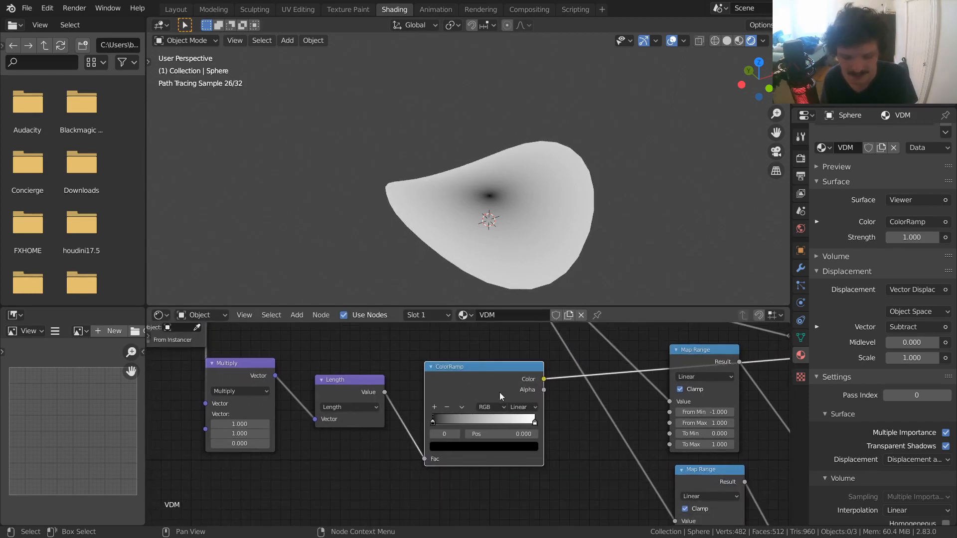
scroll(473, 421, "up", 2)
key("ctrl+s")
Invert the ColorRamp gradient by placing the black stop at position 1 and the white stop at position 0.
scroll(521, 157, "up", 4)
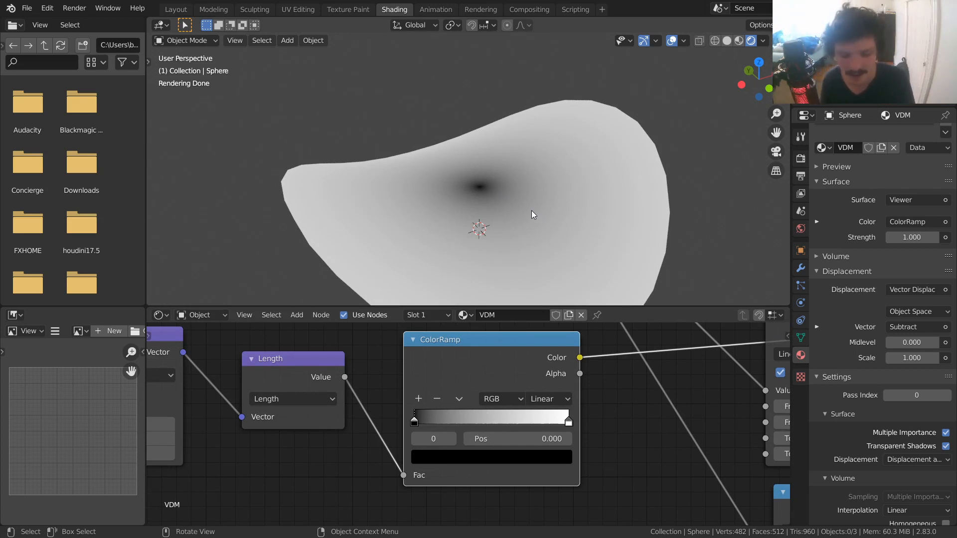
left_click_drag(496, 437, 371, 432)
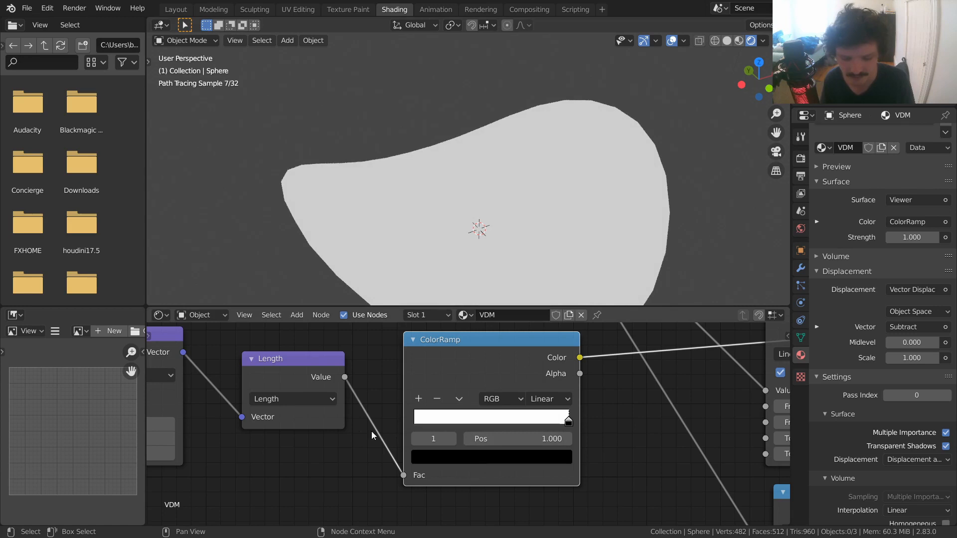
left_click(414, 438)
left_click_drag(512, 439, 384, 439)
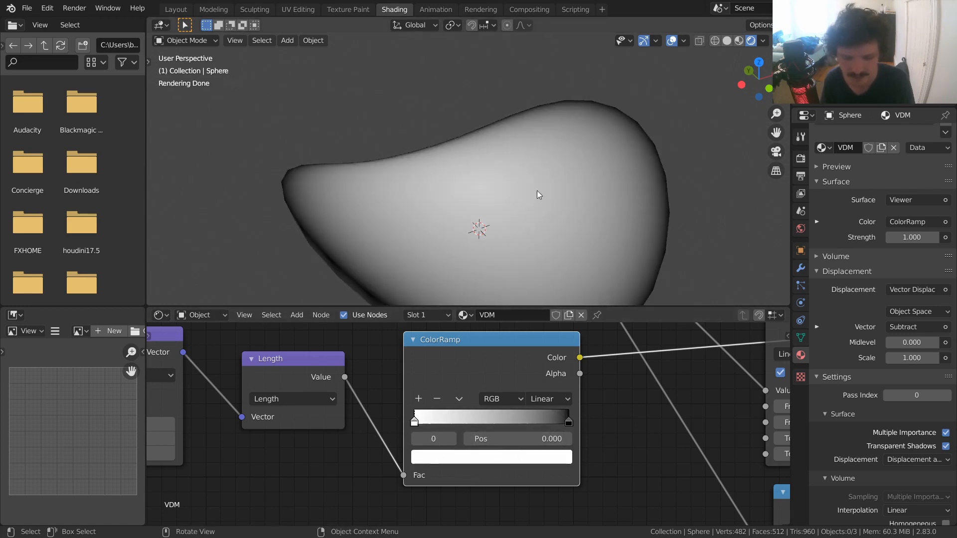
scroll(581, 185, "down", 6)
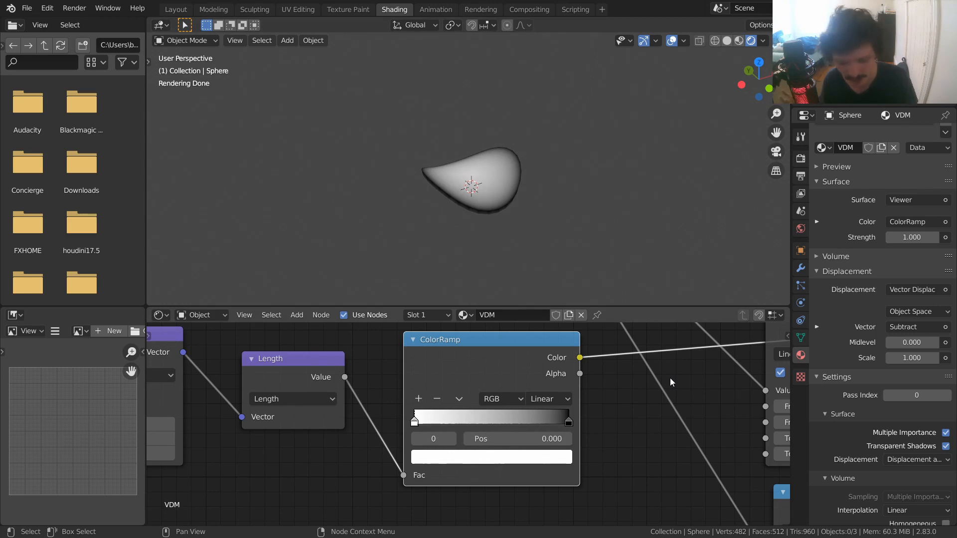
scroll(503, 183, "up", 4)
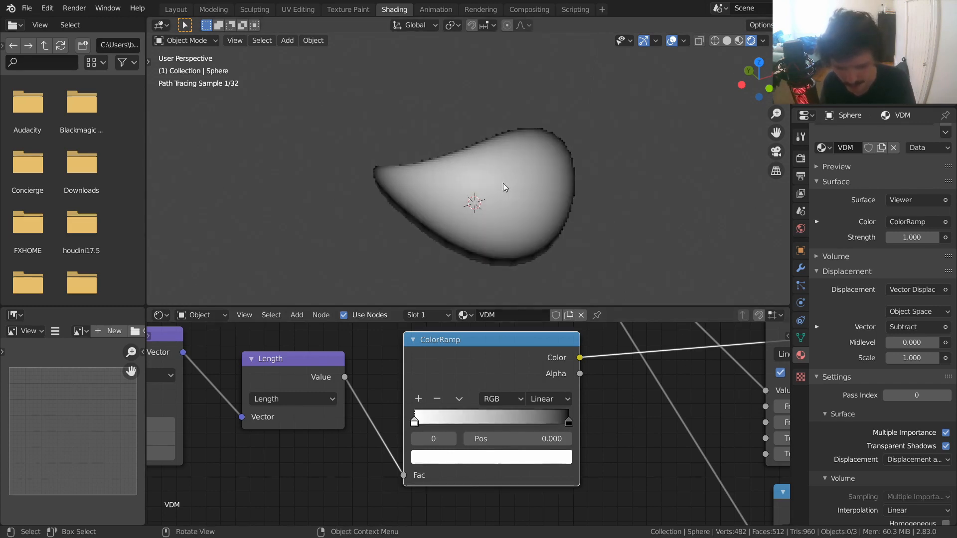
Set the ColorRamp's white stop to 0.440 and black stop to 0.630, save the file, and inspect the mask on the mesh.
left_click_drag(496, 423, 563, 423)
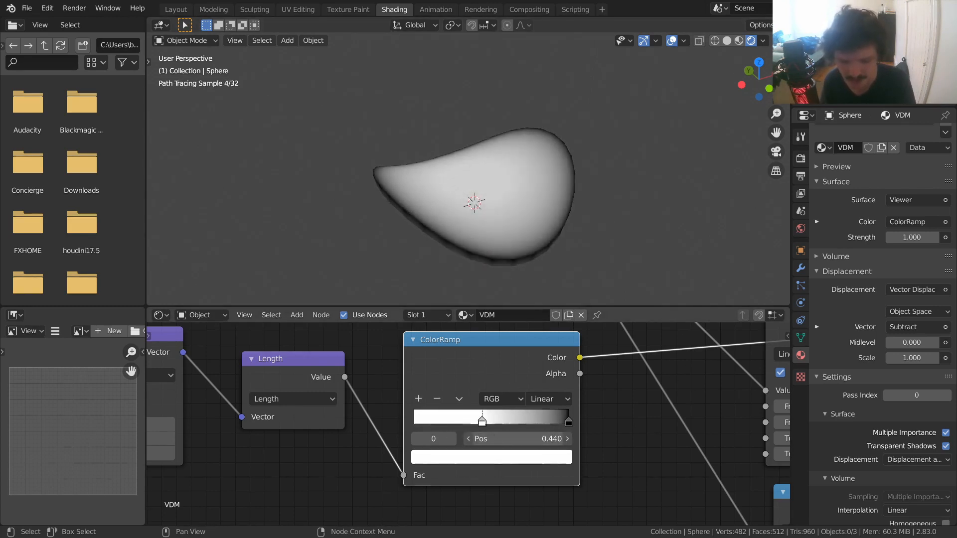
left_click(566, 421)
left_click_drag(488, 434, 450, 434)
middle_click_drag(535, 241, 537, 193)
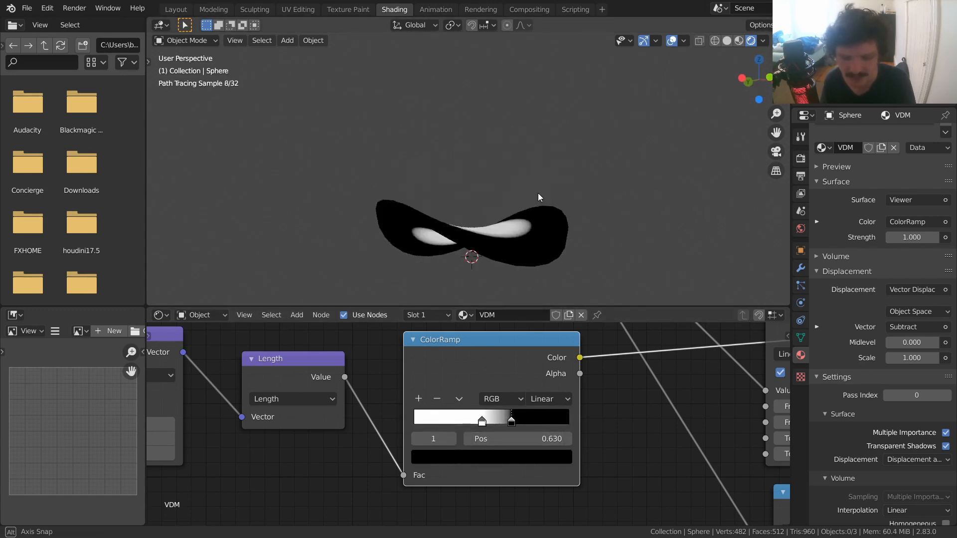
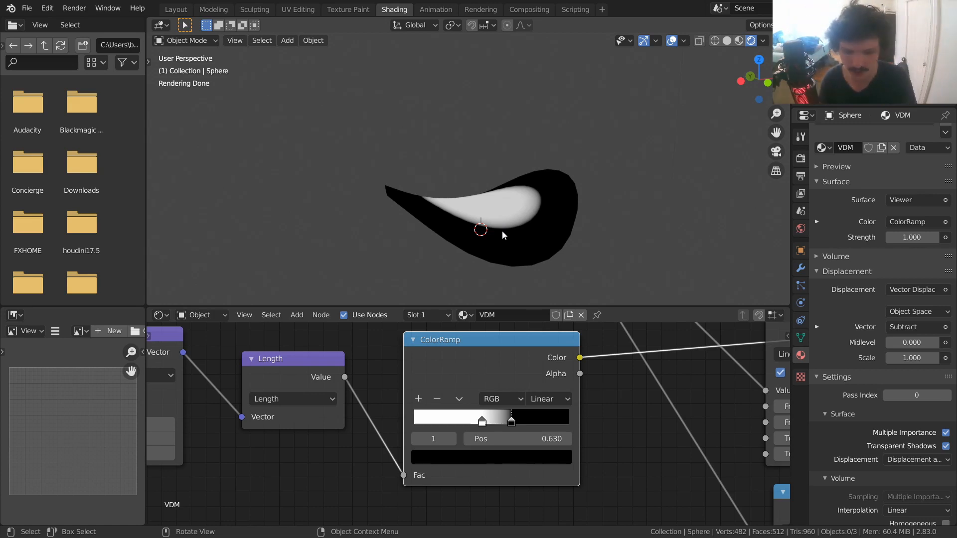
key("ctrl+s")
mouse_move(502, 230)
middle_mouse_down()
mouse_move(507, 203)
mouse_move(541, 163)
mouse_move(483, 196)
mouse_move(444, 265)
middle_mouse_up()
scroll(438, 262, "up", 4)
scroll(445, 264, "down", 4)
Duplicate the Add node onto the link to Combine XYZ and connect the ColorRamp's Color output to its second Value input.
scroll(559, 409, "down", 9)
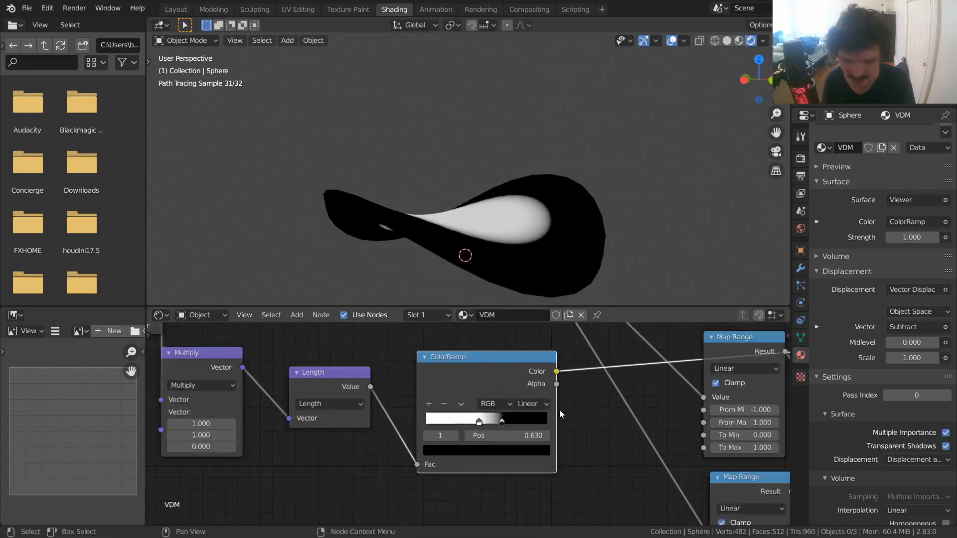
middle_click_drag(626, 382, 297, 379)
left_click(554, 394)
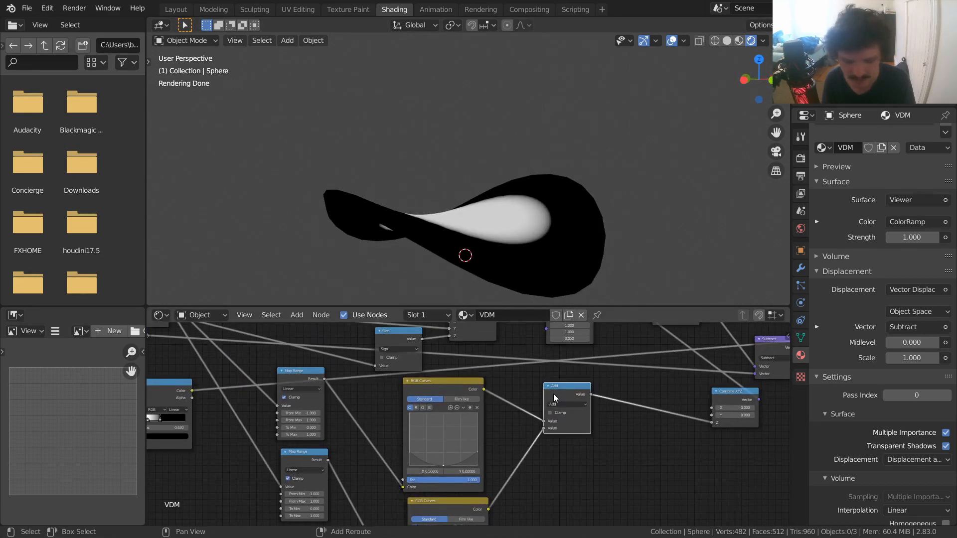
key("shift+d")
left_click(648, 408)
left_click_drag(192, 391, 638, 442)
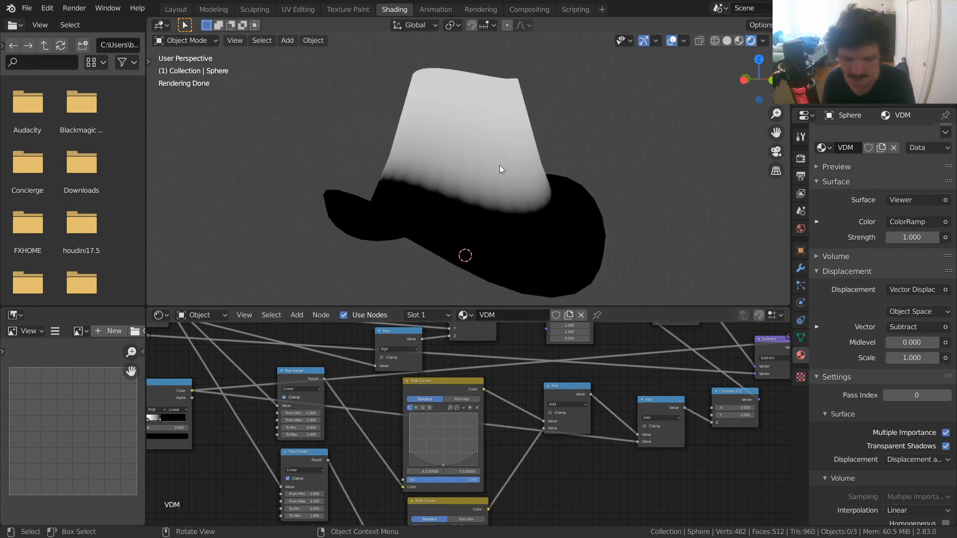
Route the Diffuse BSDF to the Material Output's surface, save the file, and inspect the shaded hat shape.
middle_click_drag(713, 474, 412, 506)
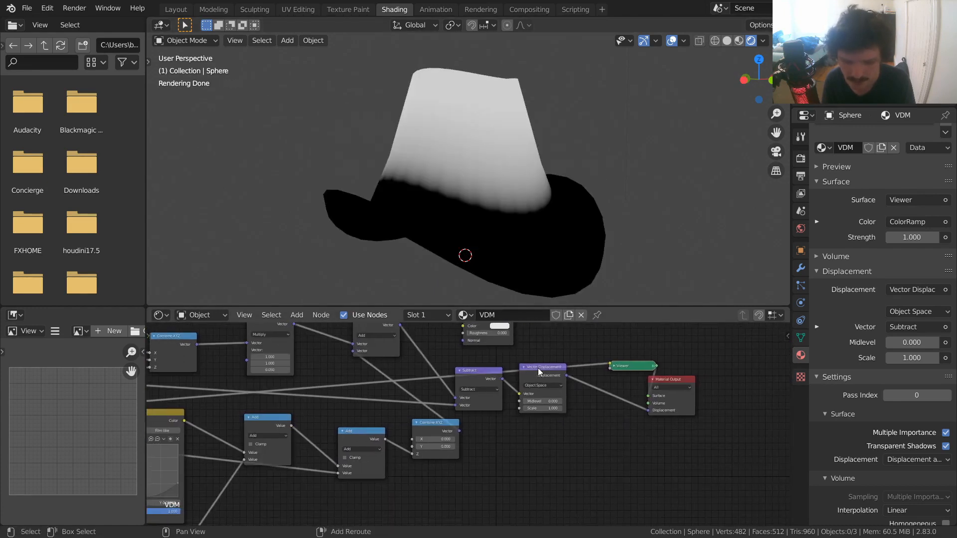
middle_click_drag(538, 368, 543, 390)
left_click(504, 334, "ctrl+shift")
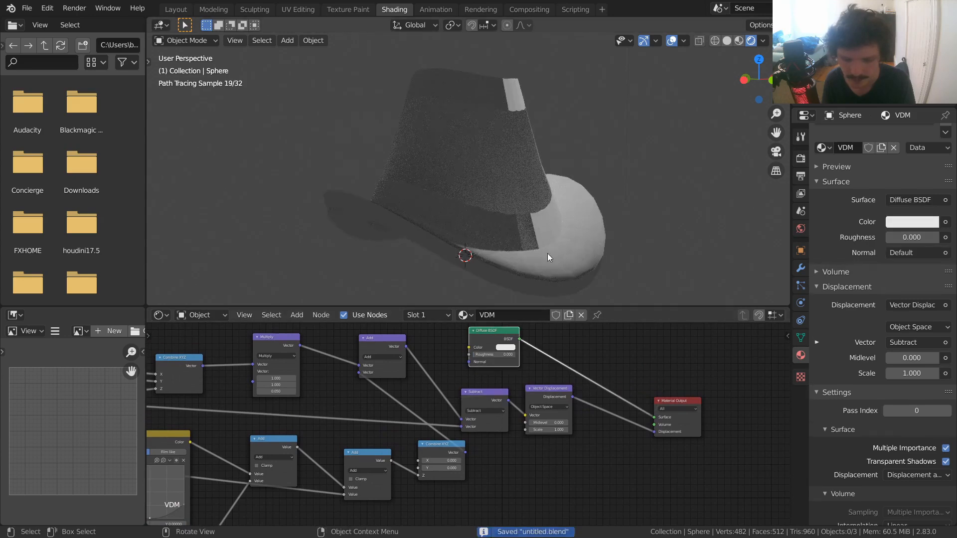
key("ctrl+s")
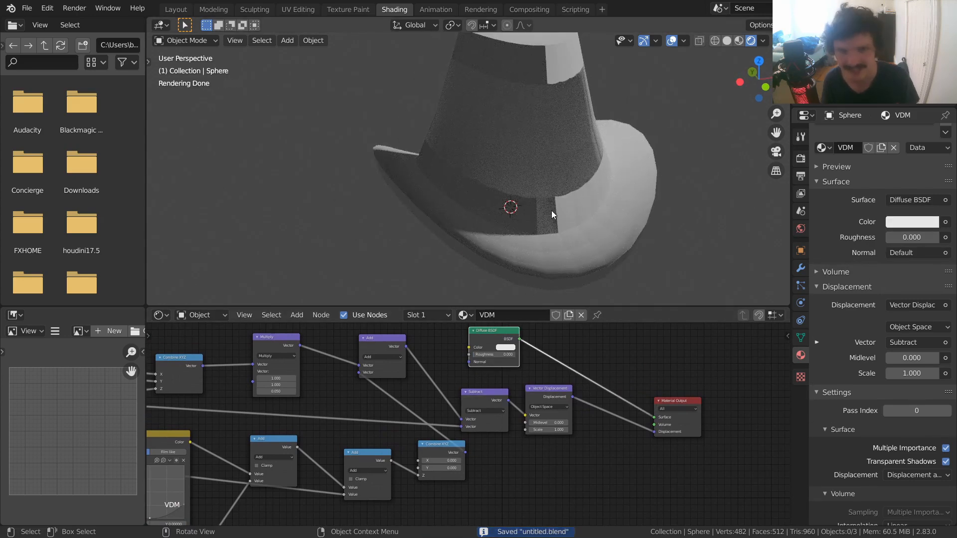
middle_click_drag(552, 210, 463, 106)
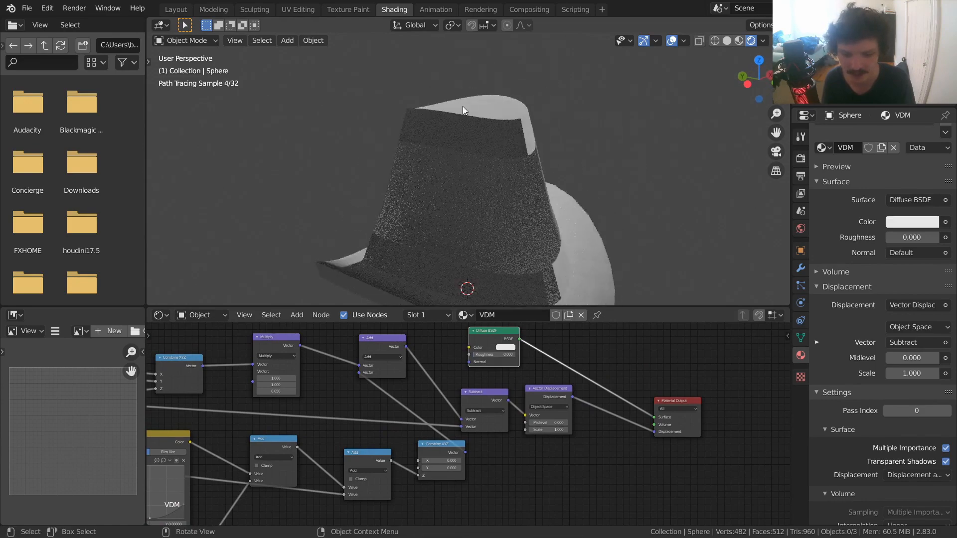
Try moving the ColorRamp's black stop to 0.690 and white stop to 0.590, and undo the white stop change.
scroll(448, 205, "down", 4)
middle_click_drag(262, 396, 546, 349)
middle_click_drag(304, 367, 531, 371)
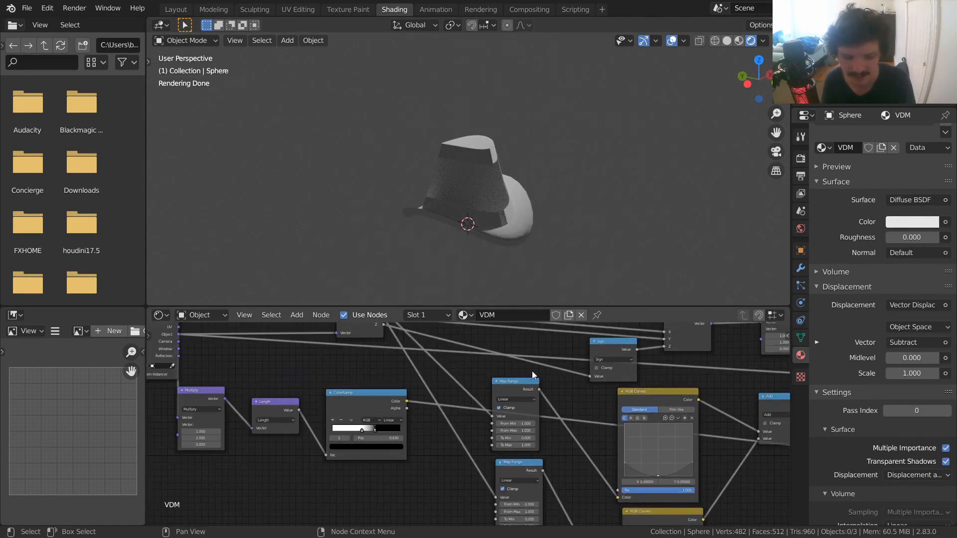
scroll(461, 403, "up", 10)
middle_click_drag(312, 433, 433, 431)
left_click_drag(417, 455, 437, 456)
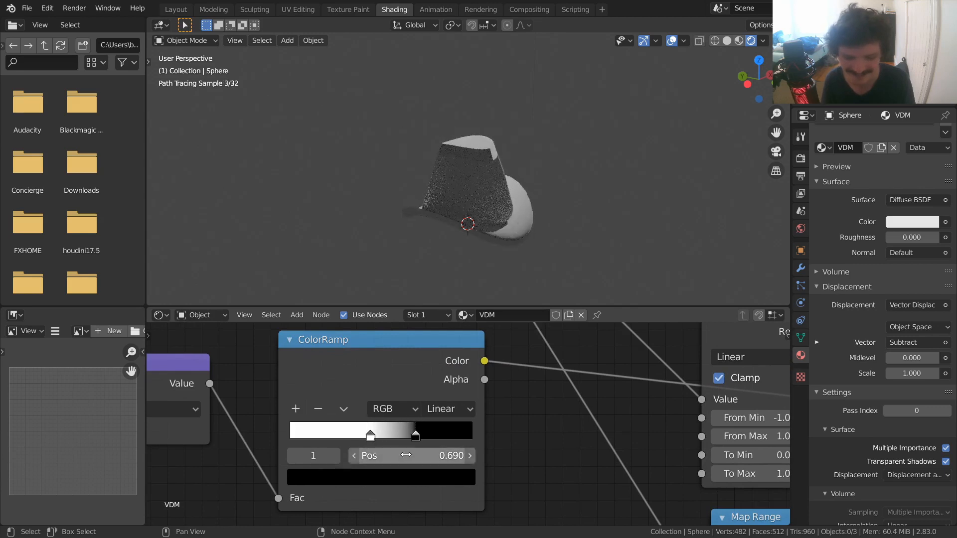
left_click_drag(364, 456, 459, 456)
left_click(292, 456)
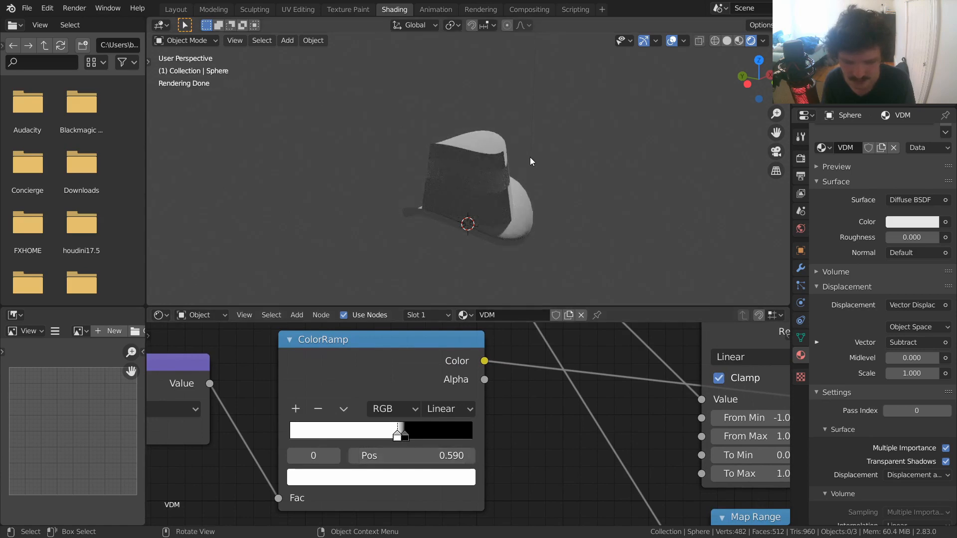
middle_click_drag(530, 157, 569, 132, "ctrl")
key("ctrl+z")
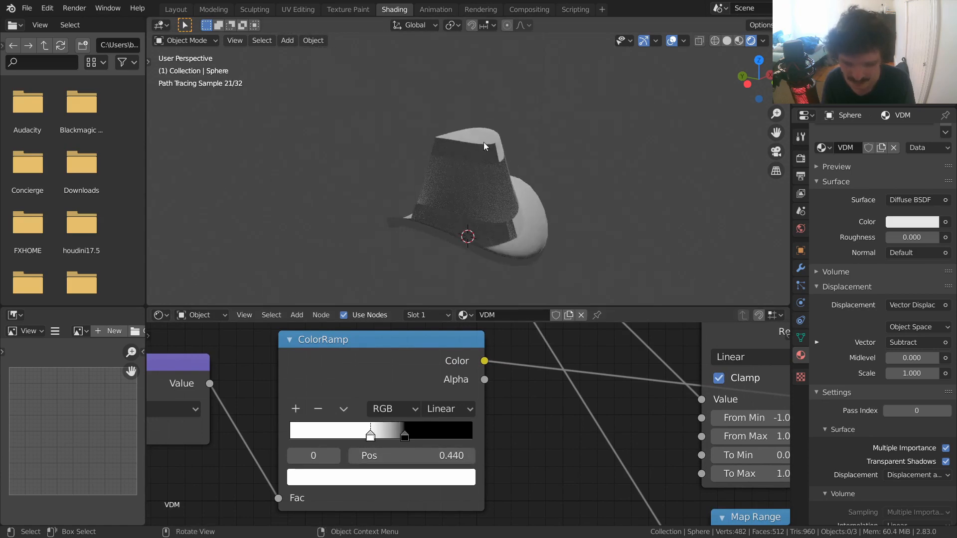
Try the ColorRamp's white stop at 0.540 with Constant interpolation, undo the interpolation change, and save the file.
left_click_drag(405, 456, 440, 455)
scroll(449, 424, "up", 2)
left_click(424, 402)
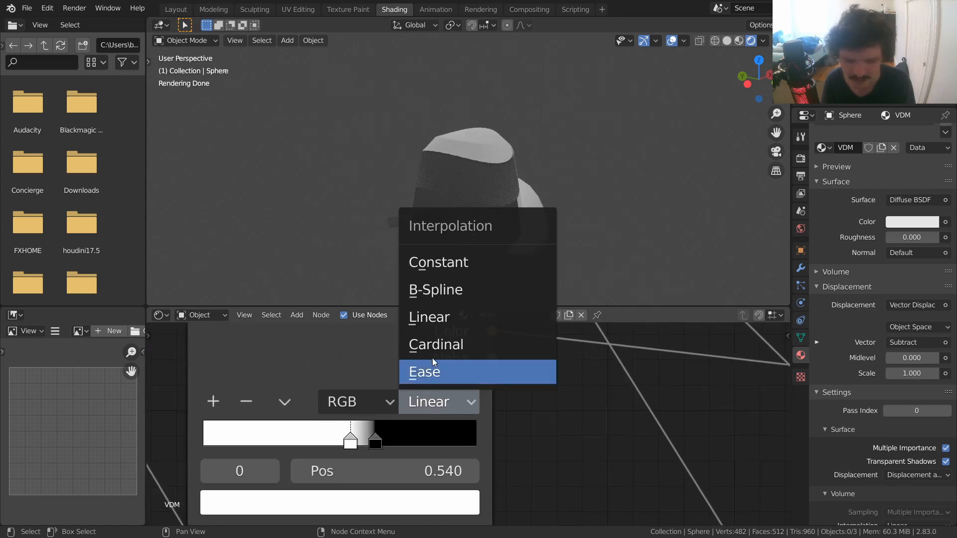
left_click(452, 263)
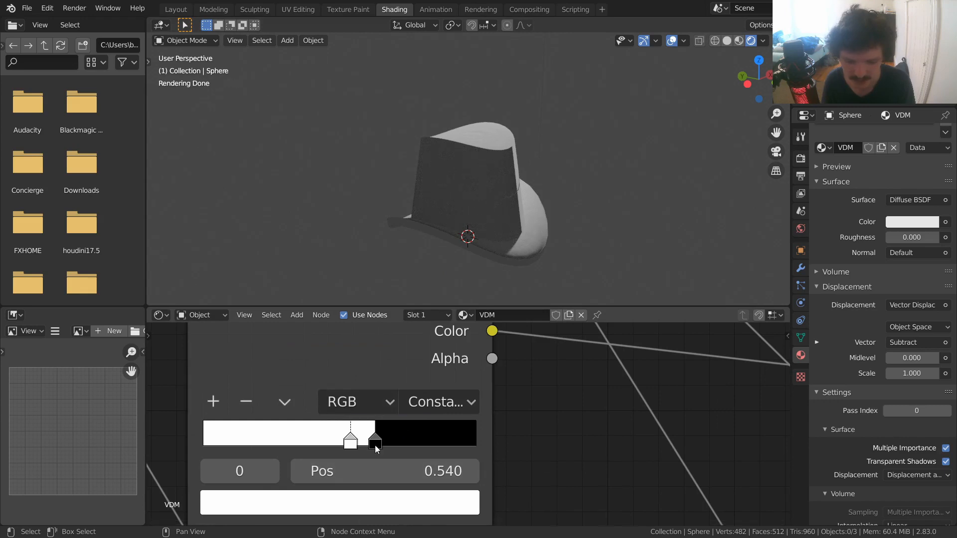
scroll(512, 226, "up", 3)
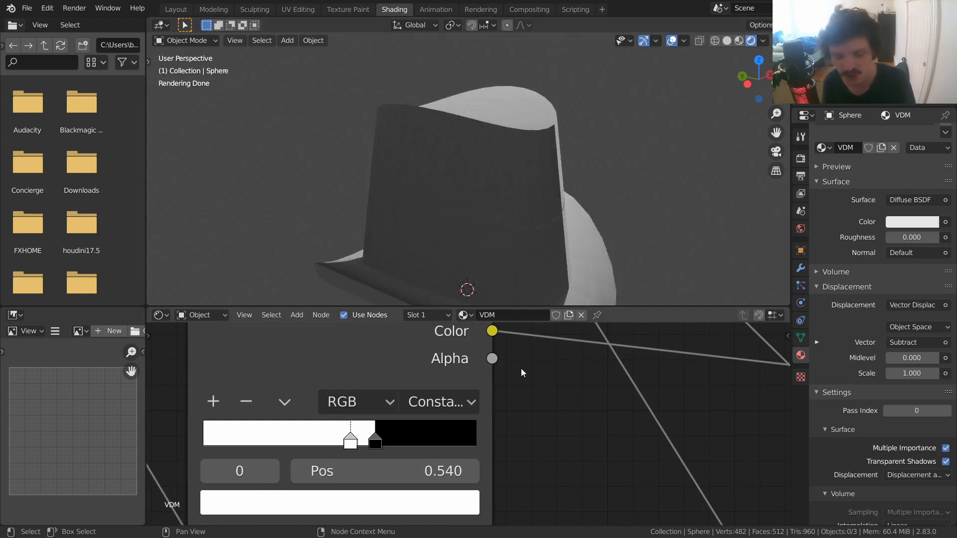
key("ctrl+z")
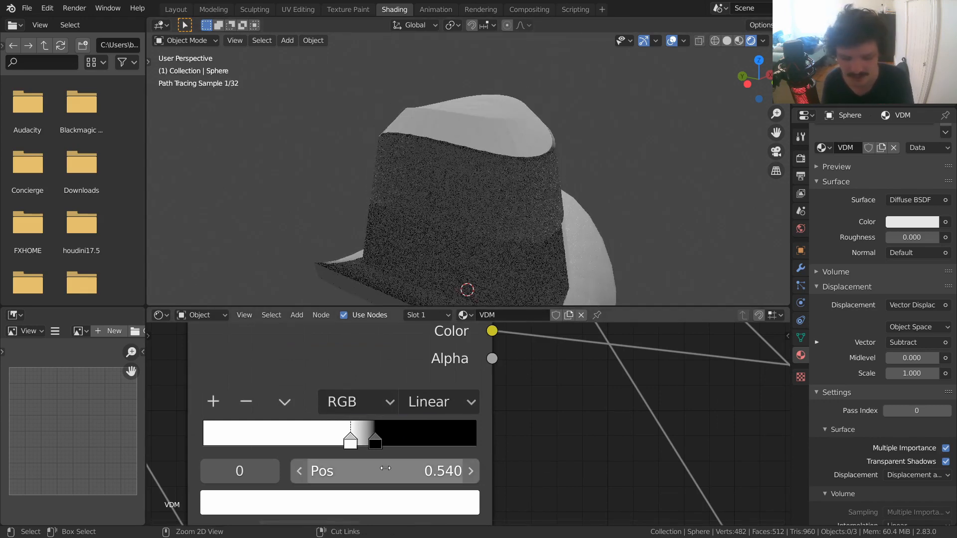
scroll(492, 262, "down", 4)
key("ctrl+s")
scroll(537, 402, "down", 4)
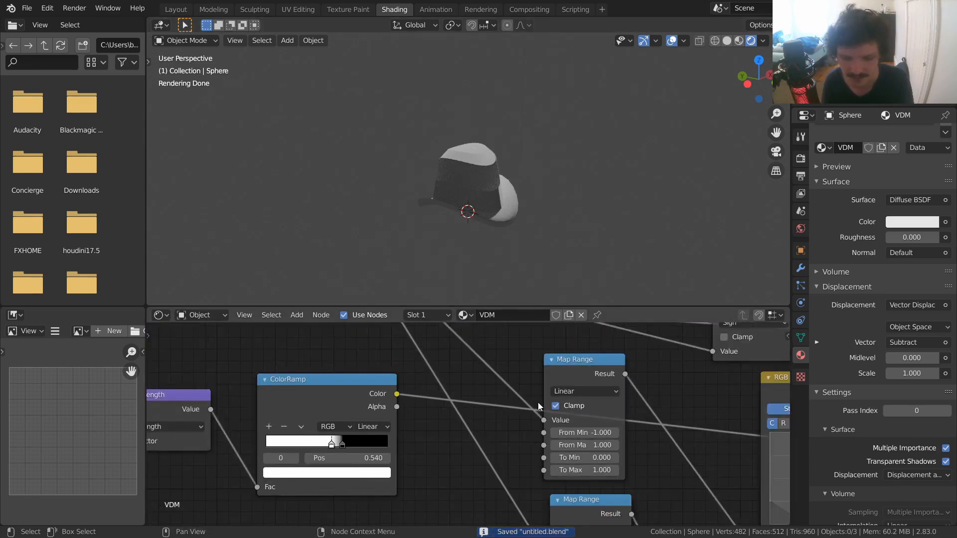
Move the Diffuse BSDF node into the open area above the displacement nodes.
middle_click_drag(767, 347, 502, 420)
middle_click_drag(673, 359, 370, 423)
scroll(370, 423, "down", 8)
middle_click_drag(501, 385, 380, 402)
scroll(476, 419, "up", 6)
middle_click_drag(476, 419, 471, 478)
left_click_drag(425, 461, 473, 447)
key("g")
left_click(522, 372)
Add a Wireframe node, connect its Fac output to the Diffuse BSDF's Color input, and save the file.
key("shift+a")
left_click(397, 322)
type("w")
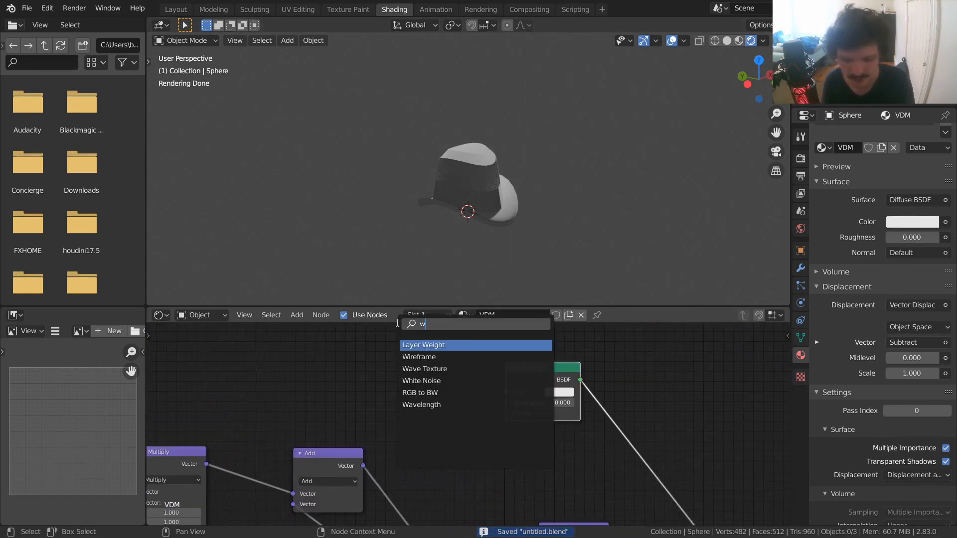
type("ire")
left_click(432, 348)
left_click_drag(428, 355, 504, 392)
key("ctrl+s")
Try Constant interpolation on the ColorRamp and inspect the hat crown's wireframe edges.
middle_click_drag(345, 473, 582, 358)
middle_click_drag(687, 444, 513, 403)
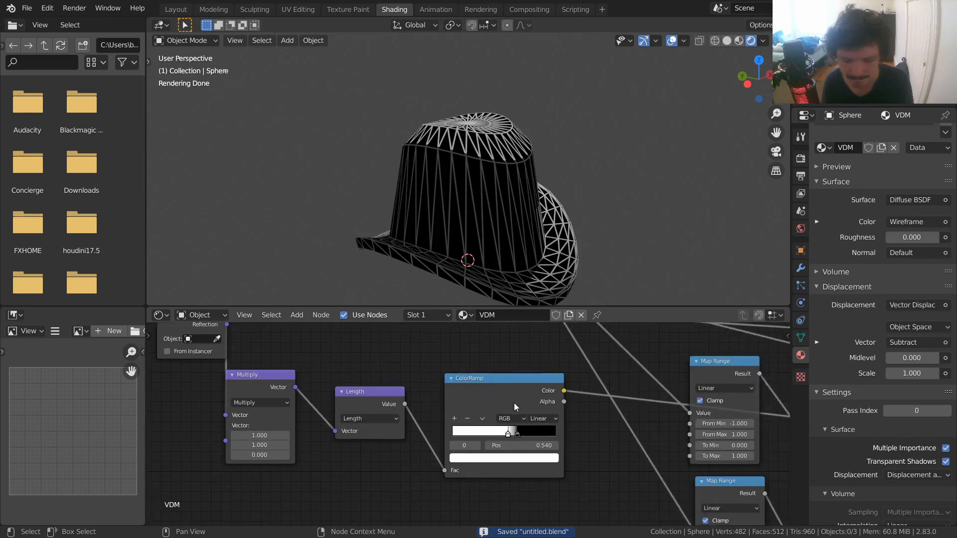
scroll(513, 403, "up", 6)
left_click(573, 414)
left_click(590, 331)
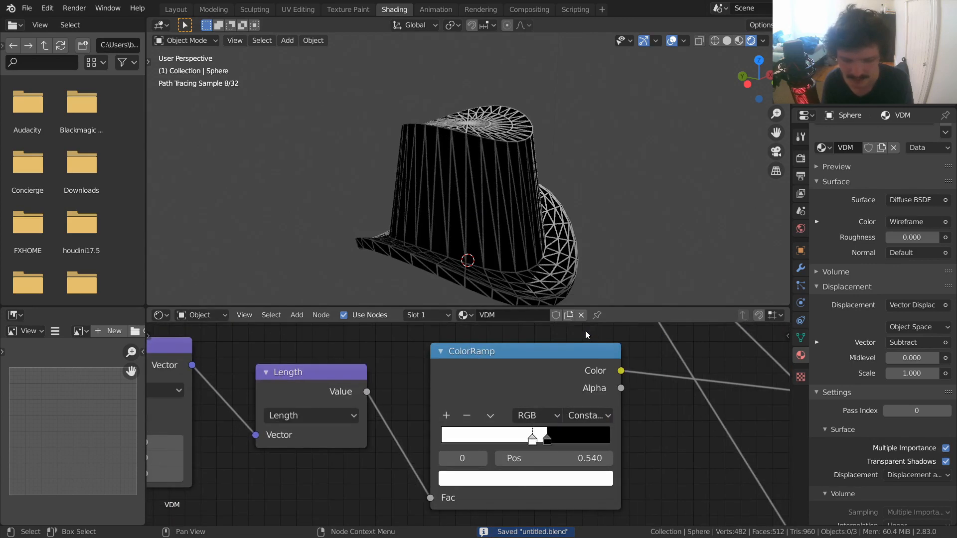
scroll(516, 192, "up", 5)
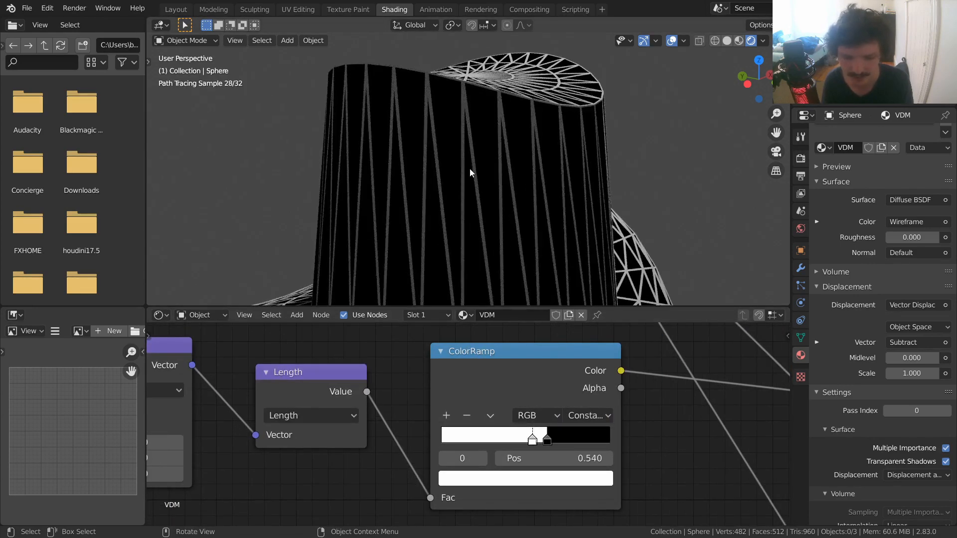
scroll(470, 168, "down", 5)
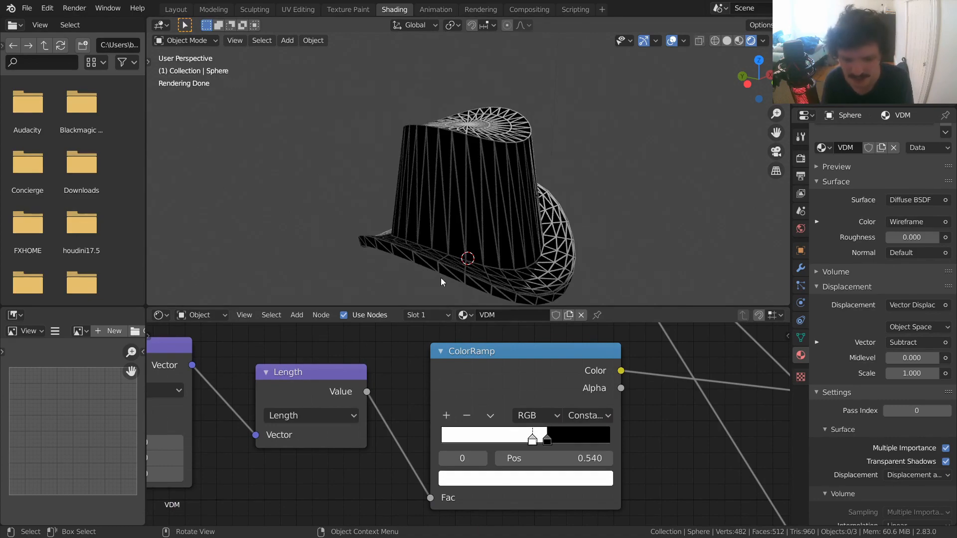
middle_click_drag(452, 166, 269, 207)
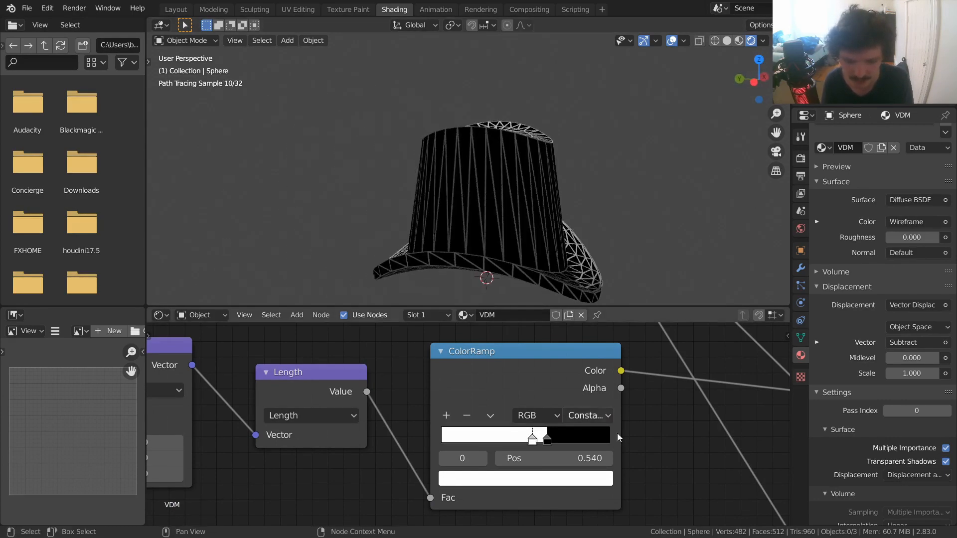
Set the ColorRamp's interpolation to Linear and its white stop to 0.590.
left_click(583, 419)
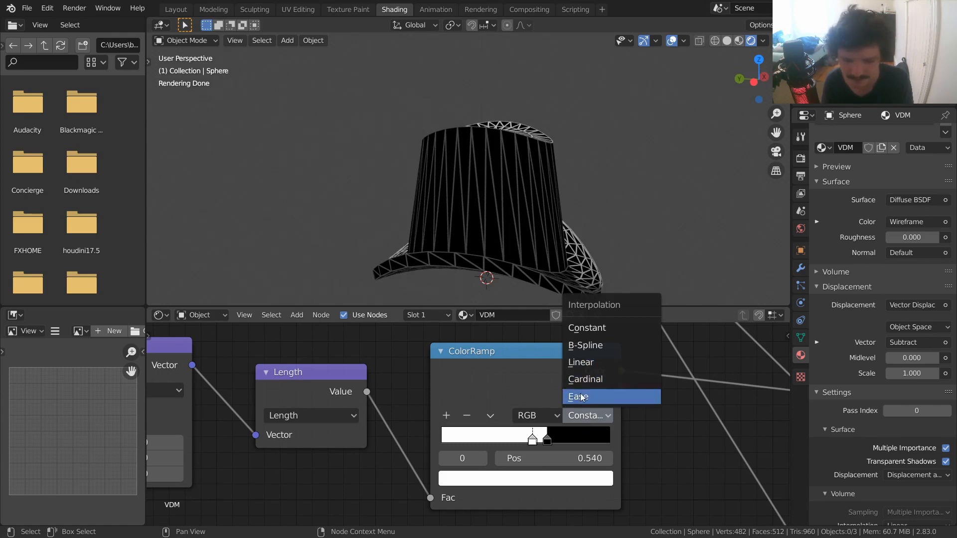
left_click(585, 363)
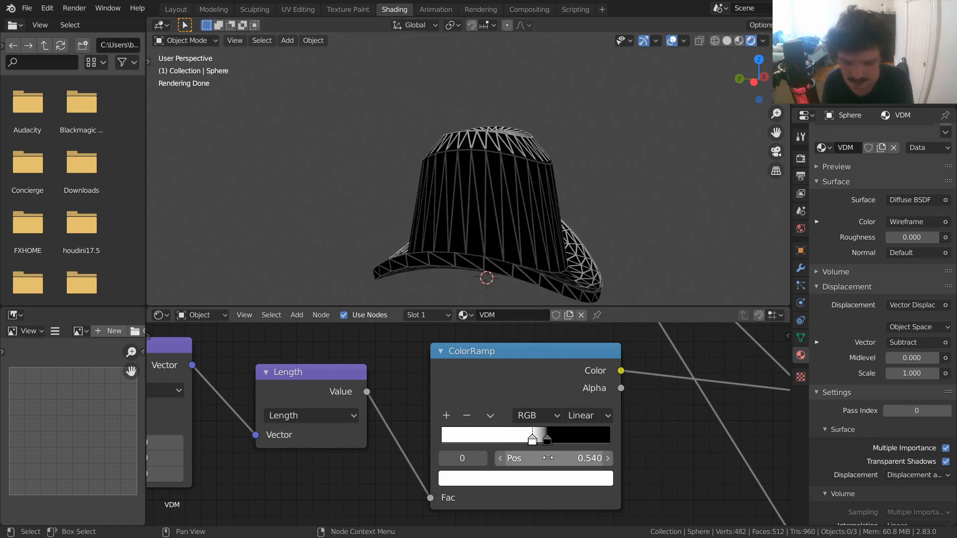
left_click_drag(548, 458, 564, 458)
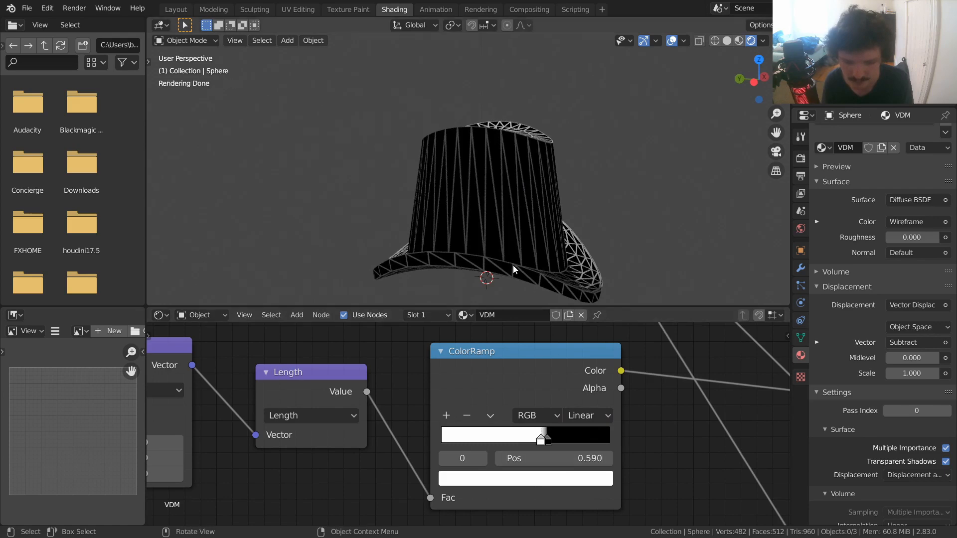
middle_click_drag(513, 269, 509, 212)
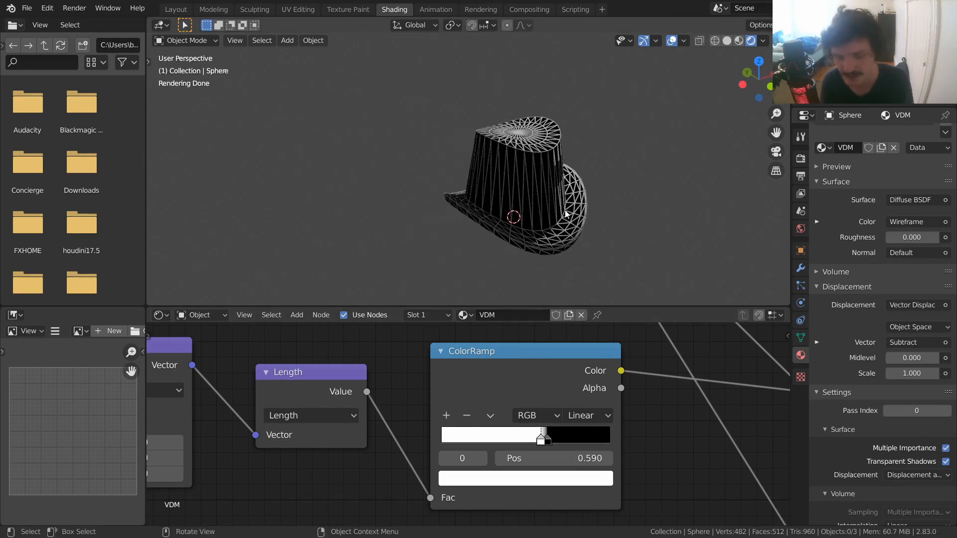
Try a Subdivision Surface modifier with viewport level 3 on the sphere, remove it, and save the file.
left_click(801, 268)
left_click(844, 134)
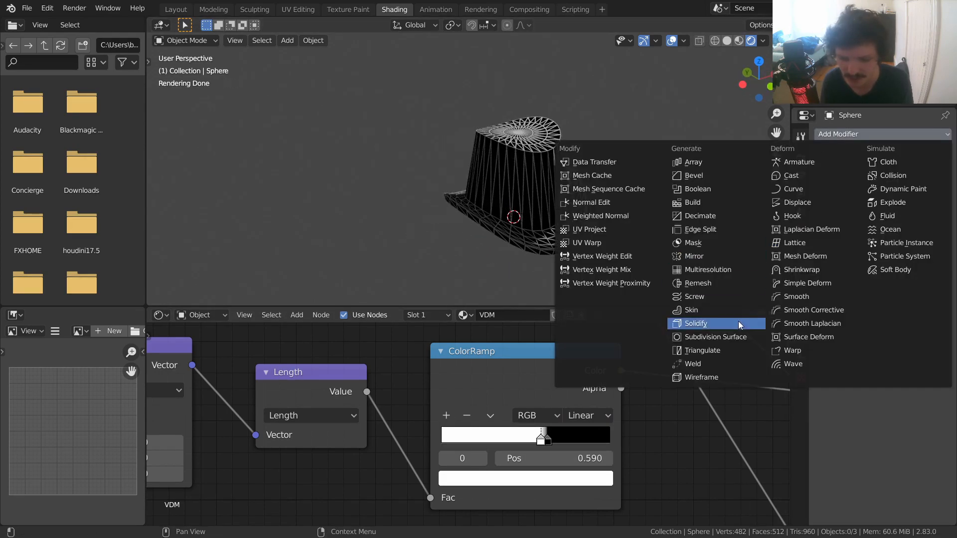
left_click(716, 336)
scroll(538, 170, "up", 3)
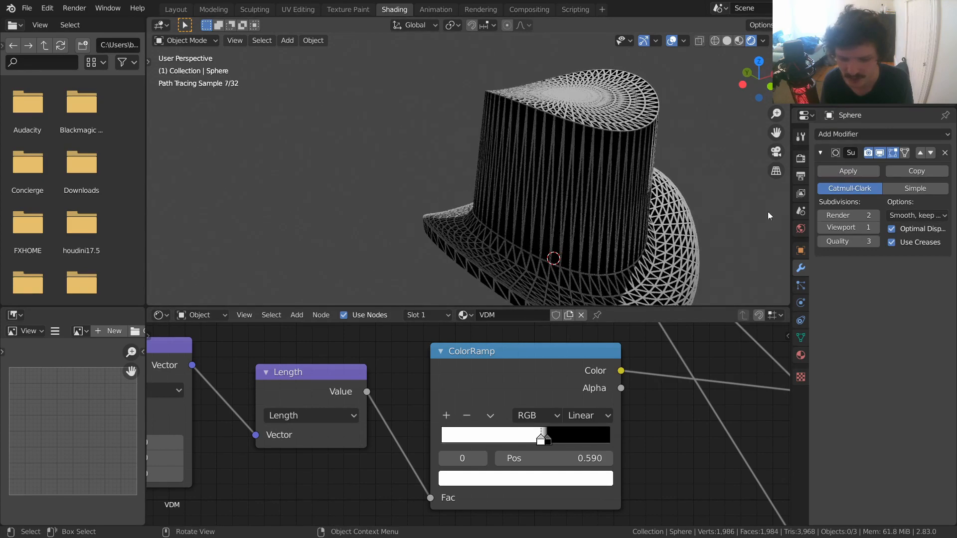
left_click(876, 229)
scroll(570, 237, "up", 2)
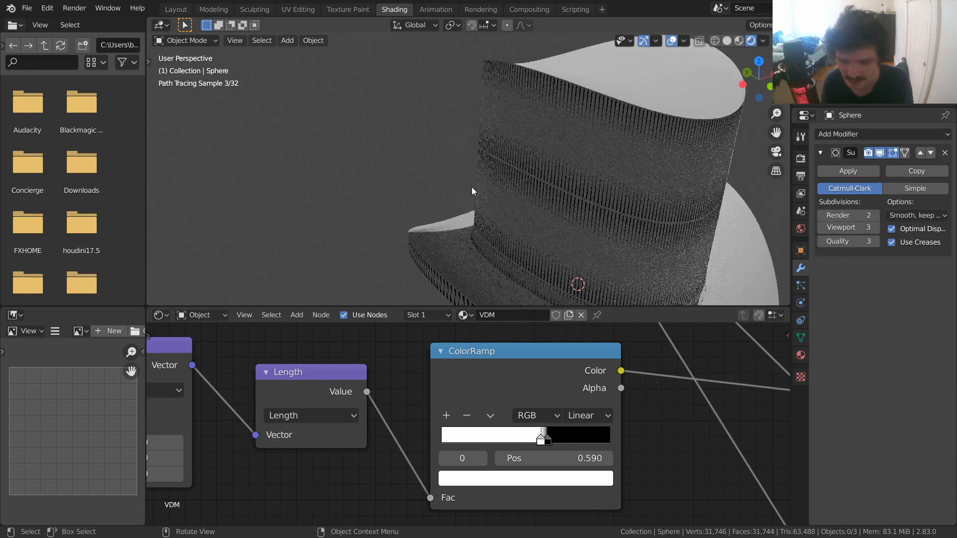
left_click(945, 153)
key("ctrl+s")
scroll(602, 145, "down", 5)
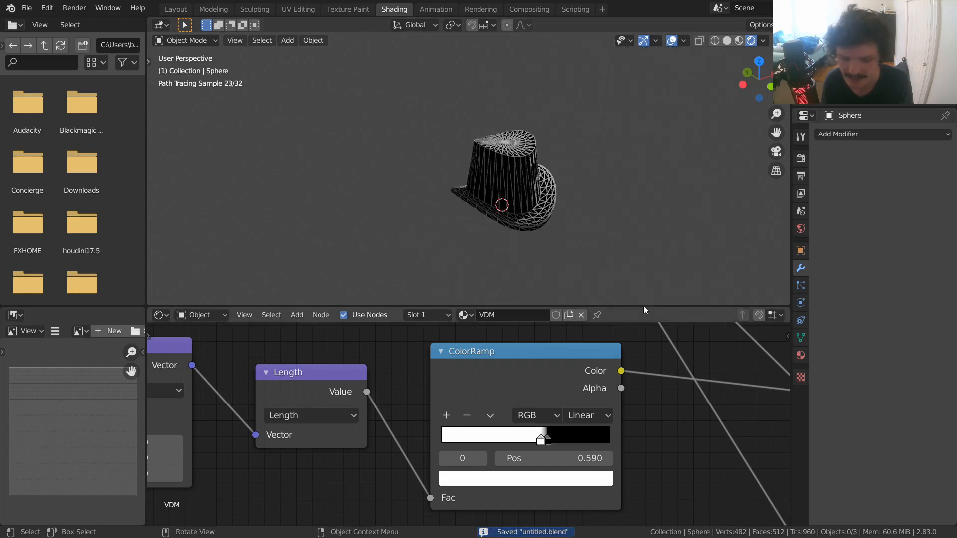
Inspect the hat's wireframe from the side and from underneath, and save the file.
middle_click_drag(570, 224, 584, 194)
middle_click_drag(678, 432, 740, 426)
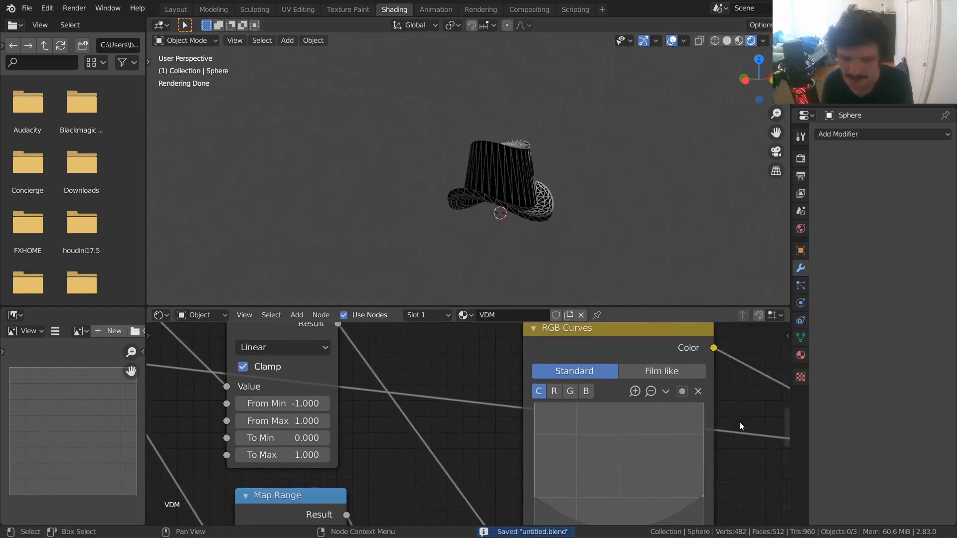
scroll(509, 204, "up", 4)
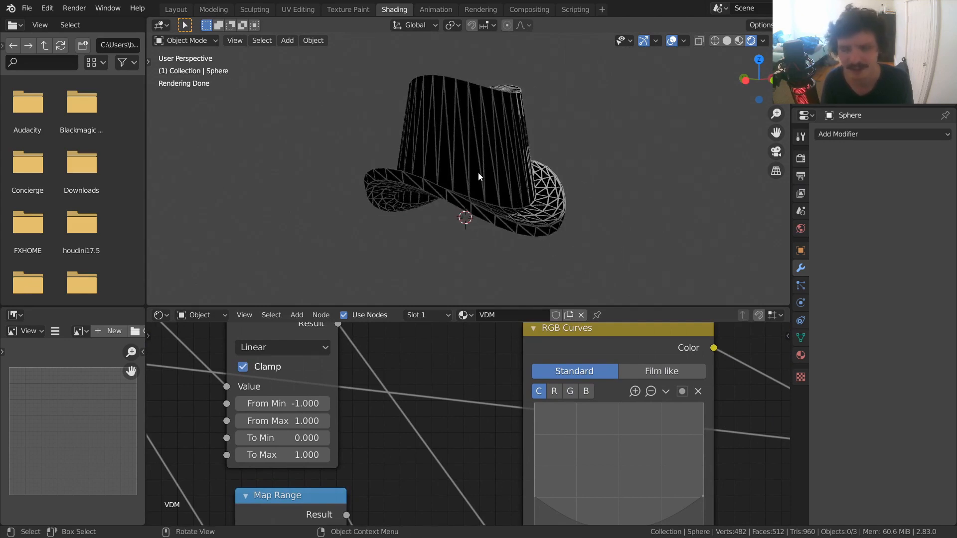
mouse_move(451, 205)
middle_mouse_down()
mouse_move(478, 152)
mouse_move(421, 174)
mouse_move(428, 195)
mouse_move(444, 169)
mouse_move(431, 252)
middle_mouse_up()
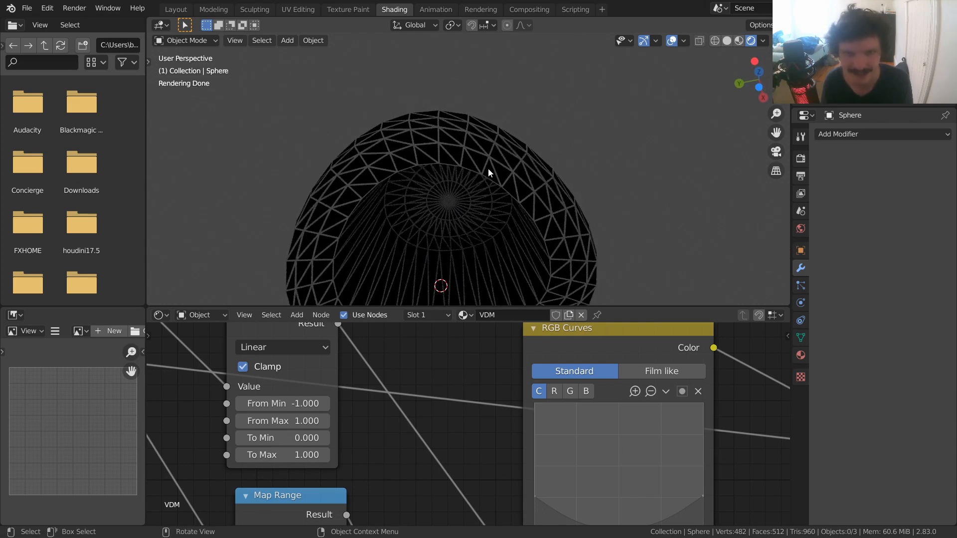
mouse_move(496, 183)
middle_mouse_down()
mouse_move(496, 195)
mouse_move(569, 116)
mouse_move(529, 167)
mouse_move(538, 209)
middle_mouse_up()
key("ctrl+s")
Try a Vector Displacement Scale of 0.03 and raise it gradually to preview the sphere morphing into the hat.
scroll(630, 408, "down", 3)
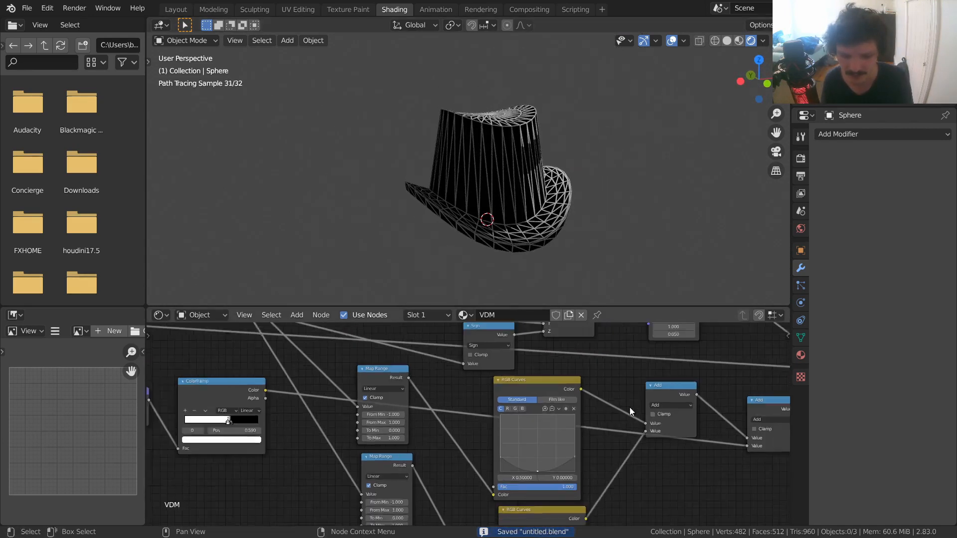
scroll(630, 408, "down", 6)
middle_click_drag(630, 407, 319, 407)
scroll(441, 391, "up", 8)
middle_click_drag(453, 372, 467, 402)
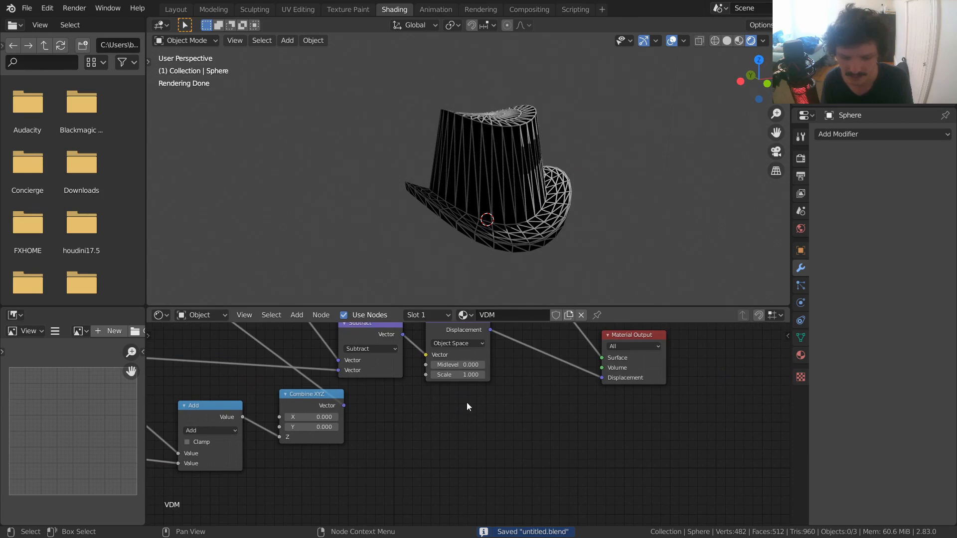
left_click(465, 375)
type("0.03")
key("Return")
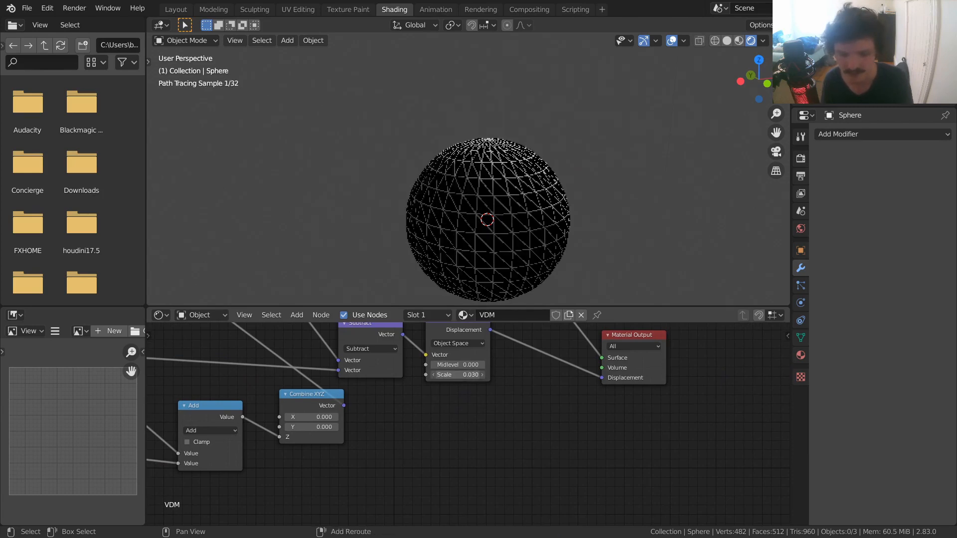
left_click_drag(464, 375, 553, 375)
Set the Vector Displacement's Scale to 1 and save the file.
left_click(464, 374)
type("1")
key("Return")
middle_click_drag(511, 196, 507, 203, "ctrl")
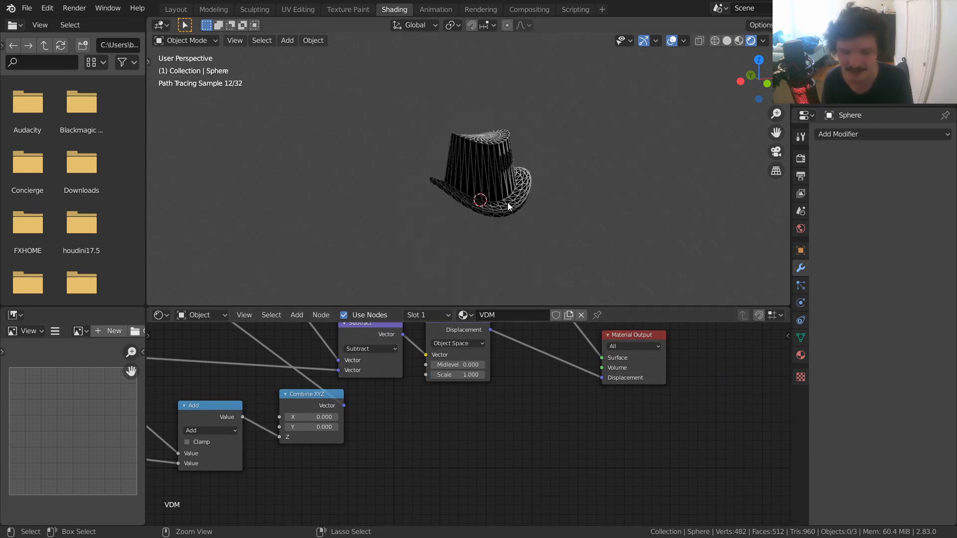
key("ctrl+s")
scroll(513, 208, "up", 3)
Cut the link from the Wireframe node to the Diffuse BSDF and delete the Wireframe node.
middle_click_drag(475, 401, 525, 361)
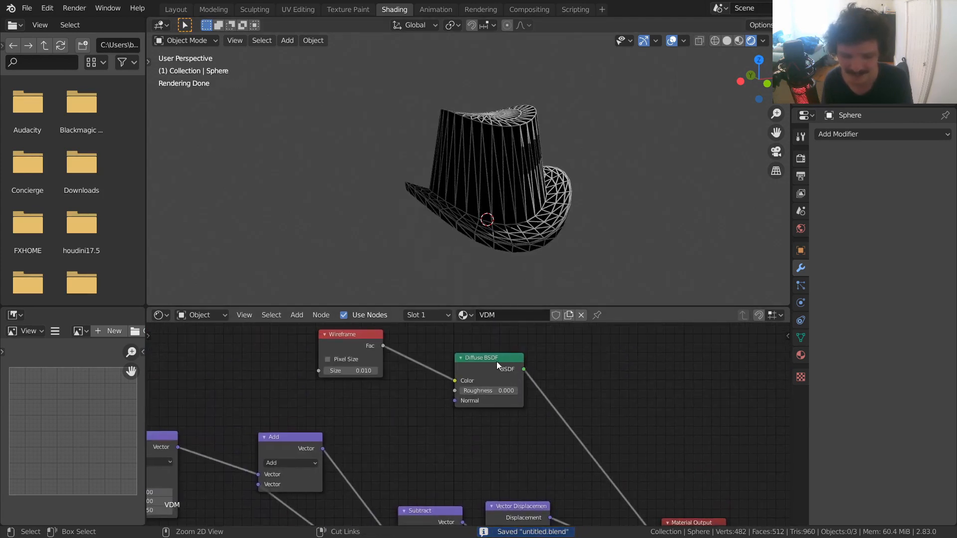
right_click_drag(431, 385, 427, 366, "ctrl")
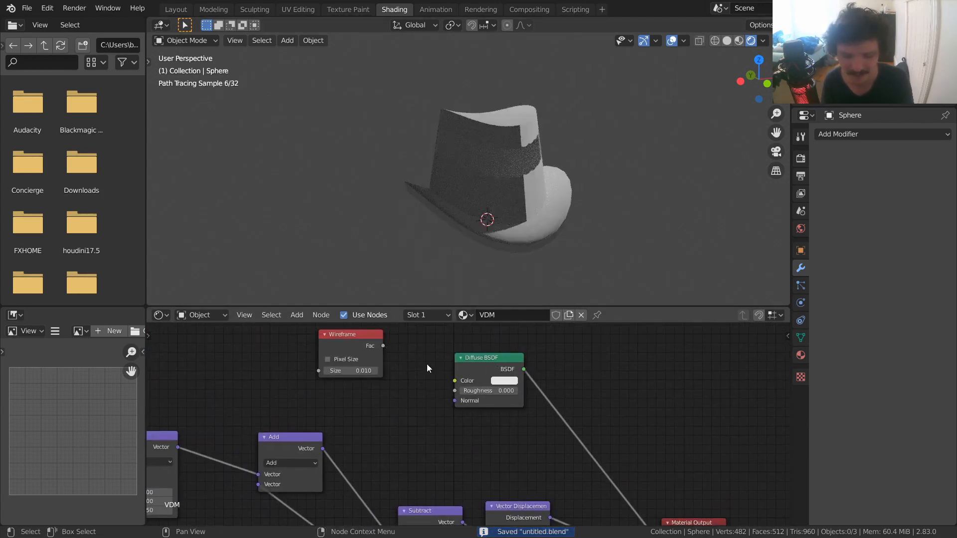
left_click(355, 342)
key("x")
Select the displaced sphere object in the viewport.
scroll(508, 159, "up", 2)
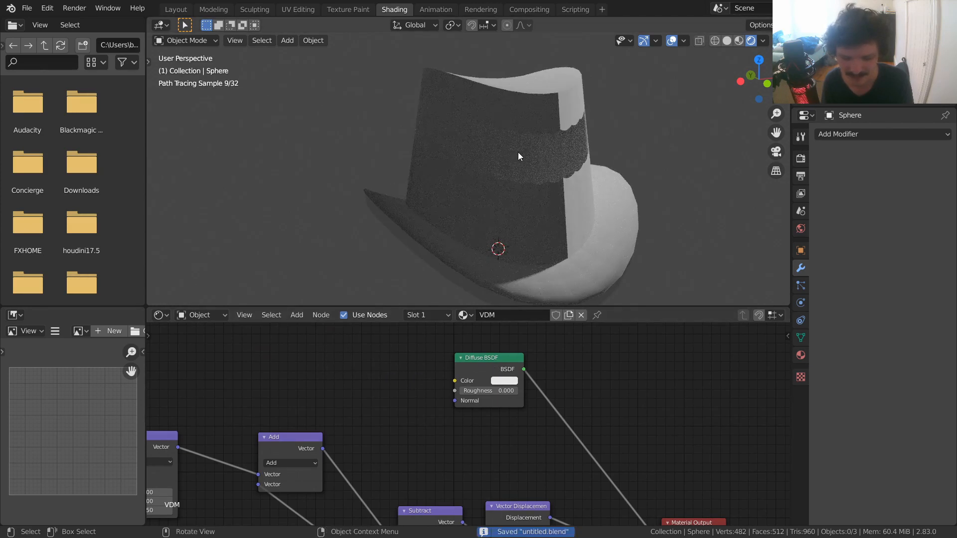
left_click(518, 151)
right_click(519, 152)
left_click(518, 152)
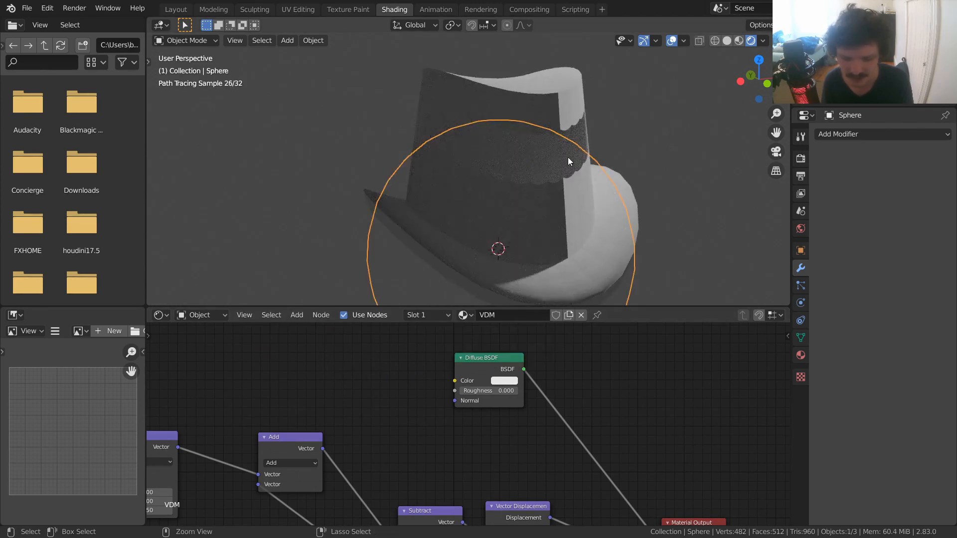
Switch the node editor to the World shader and add an Environment Texture setup feeding the Background color.
left_click(211, 346)
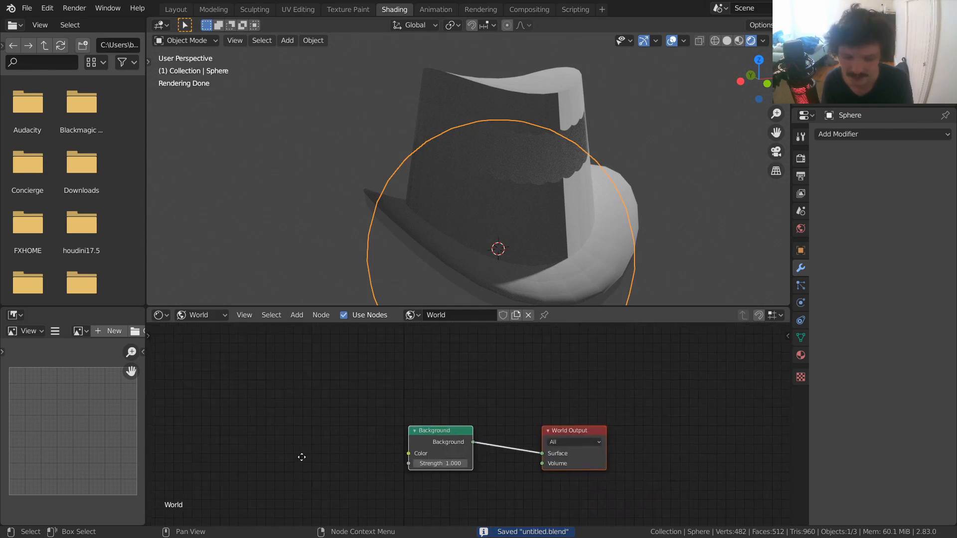
left_click_drag(344, 471, 444, 405)
key("ctrl+t")
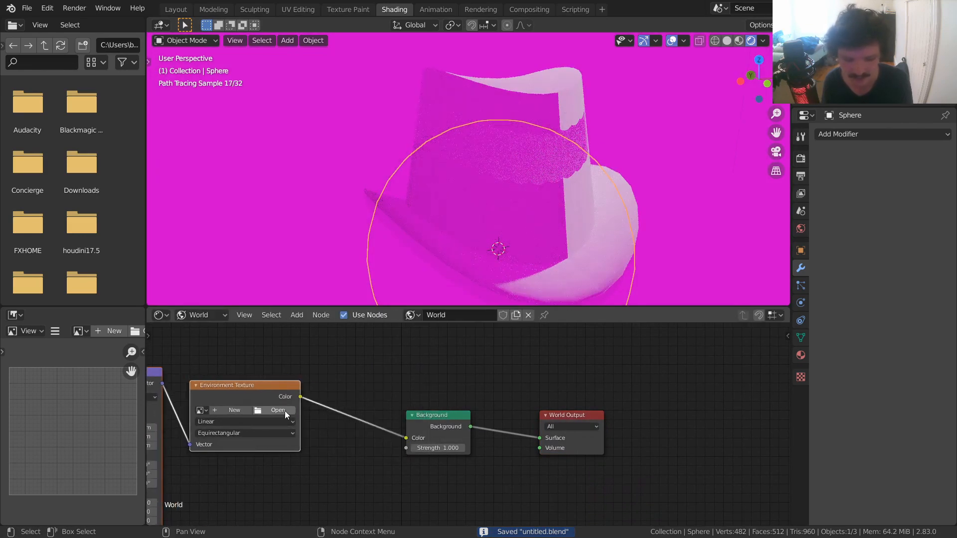
Load mall_parking_lot_2k.hdr from the HDRIS folder into the Environment Texture.
left_click(285, 411)
left_click(142, 365)
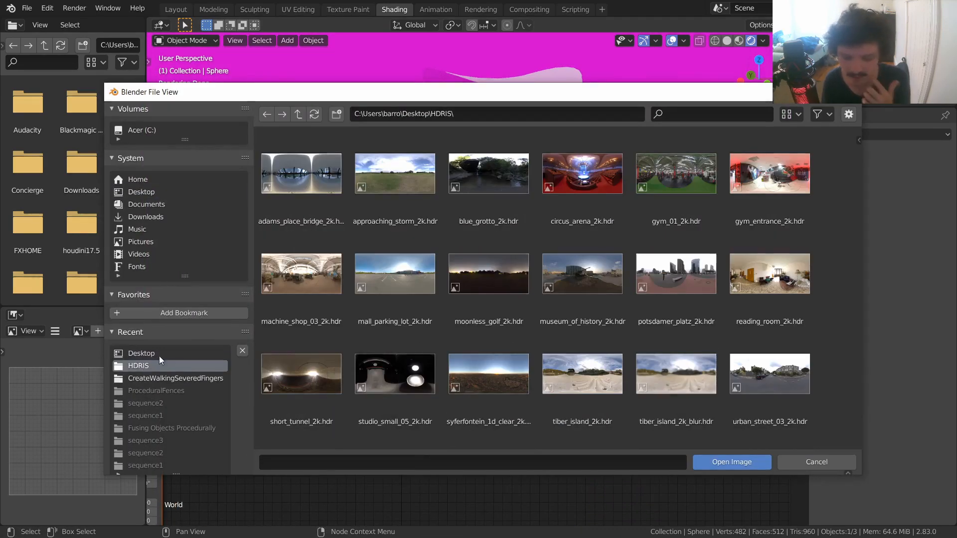
left_click(403, 257)
double_click(403, 257)
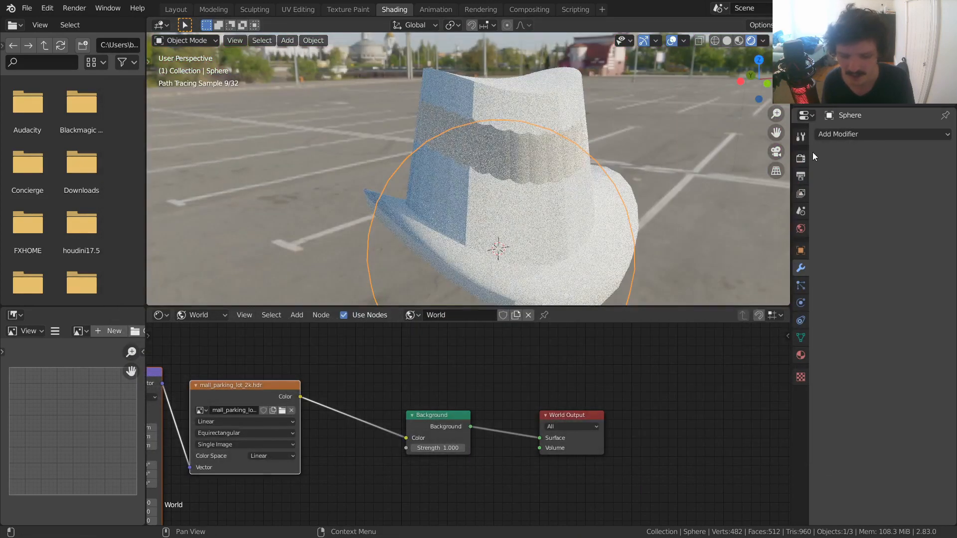
Enable a transparent film background in the Cycles render settings and save the file.
left_click(802, 139)
left_click(800, 159)
left_click(830, 369)
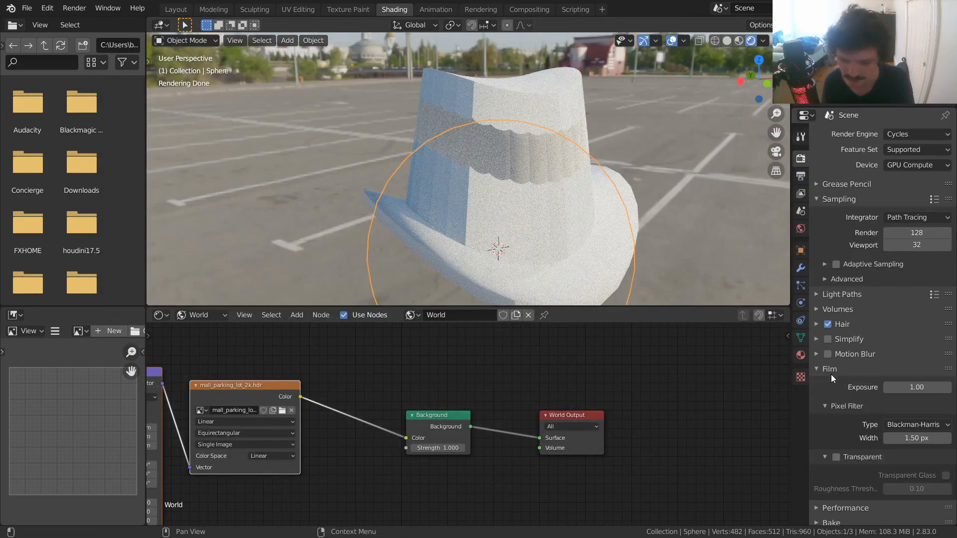
left_click(844, 458)
key("ctrl+s")
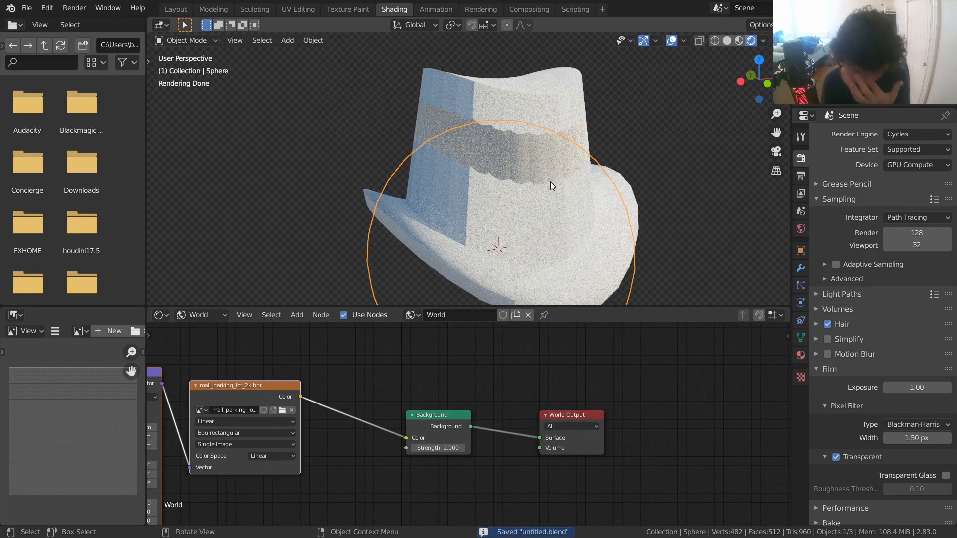
Delete the Light object from the scene.
right_click(843, 80)
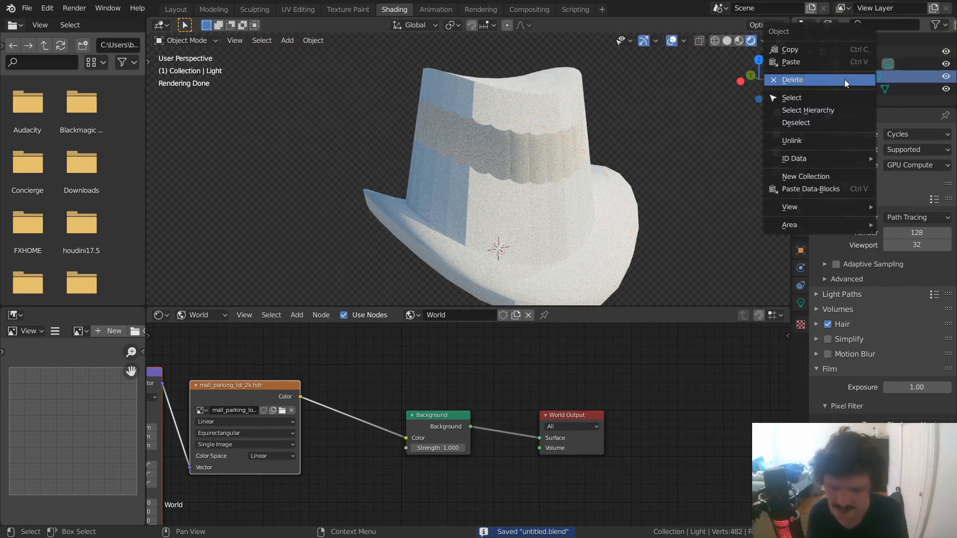
left_click(818, 84)
middle_click_drag(567, 139, 537, 155)
Switch the node editor back to the Object shader and select the hat sphere to show its VDM material.
left_click(196, 318)
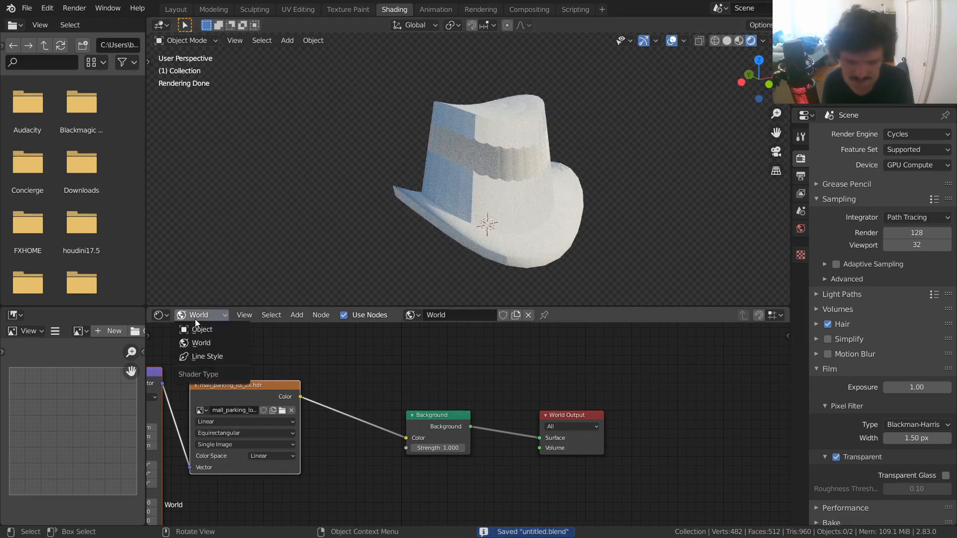
left_click(198, 331)
left_click(520, 146)
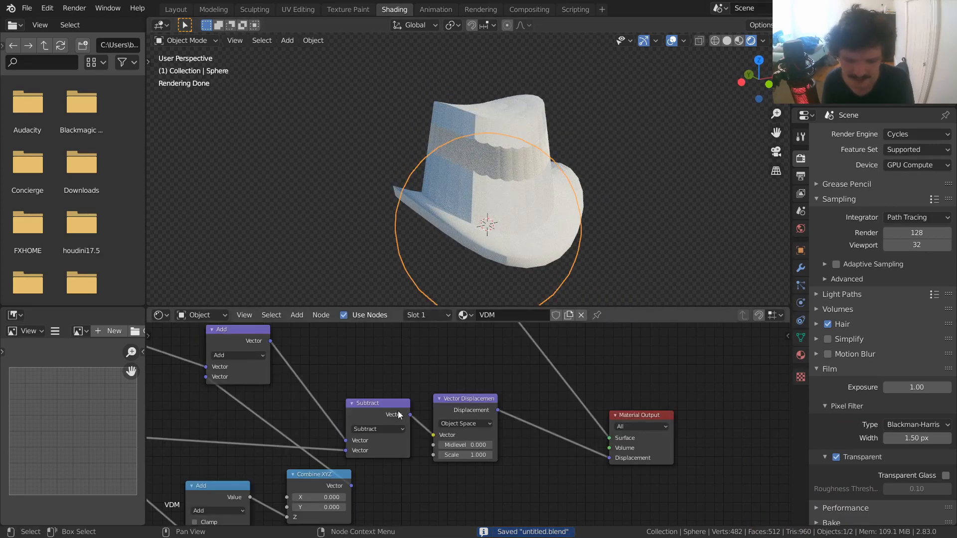
scroll(442, 389, "down", 5)
scroll(442, 389, "up", 6)
middle_click_drag(420, 402, 536, 419)
scroll(435, 371, "up", 5)
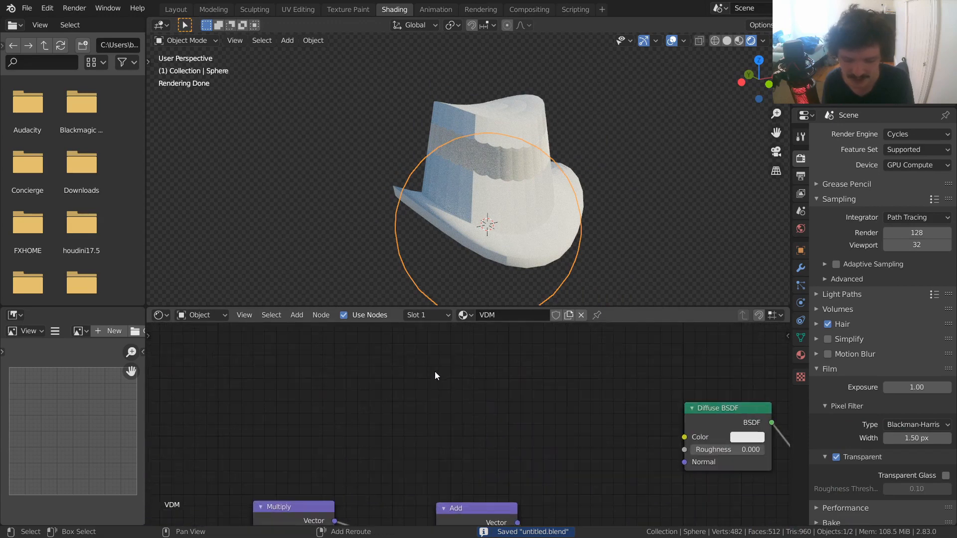
Add a Geometry node to the VDM material in the empty area above the Multiply node.
key("shift+a")
left_click(433, 363)
type("geo")
key("Return")
left_click(388, 346)
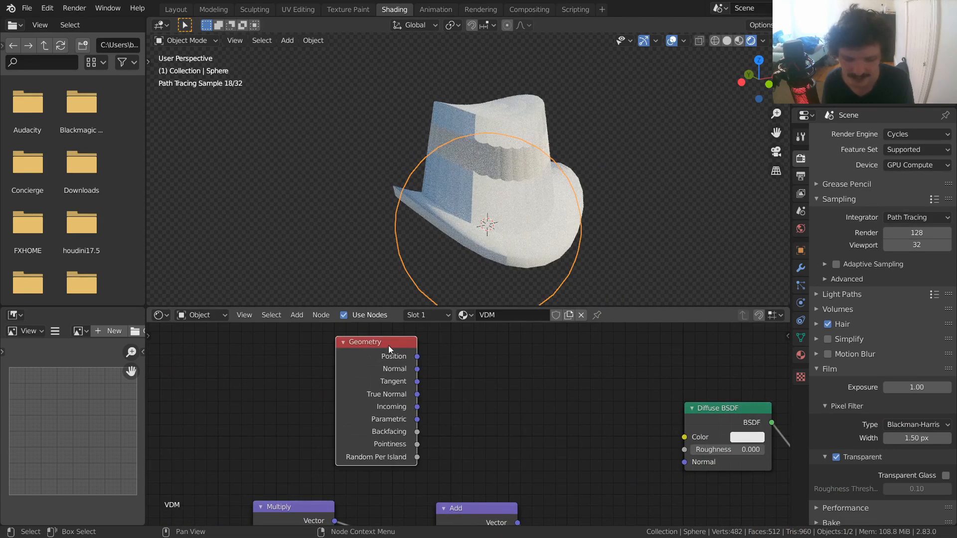
Preview the Geometry node's Normal and True Normal outputs on the hat through the Viewer and compare the shading.
left_click(388, 353, "ctrl+shift")
left_click(388, 354, "ctrl+shift")
scroll(543, 149, "up", 2)
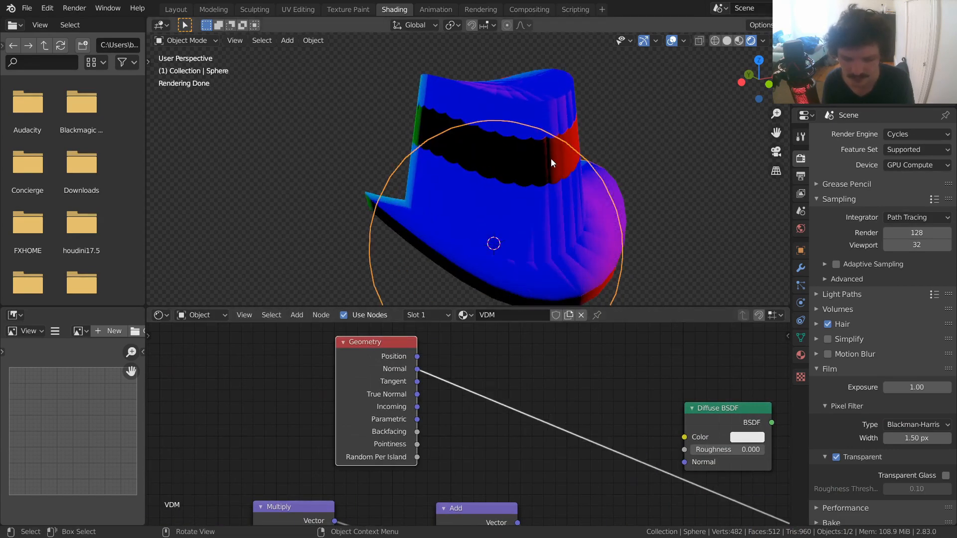
left_click(391, 351, "ctrl+shift")
left_click(391, 351, "ctrl+shift")
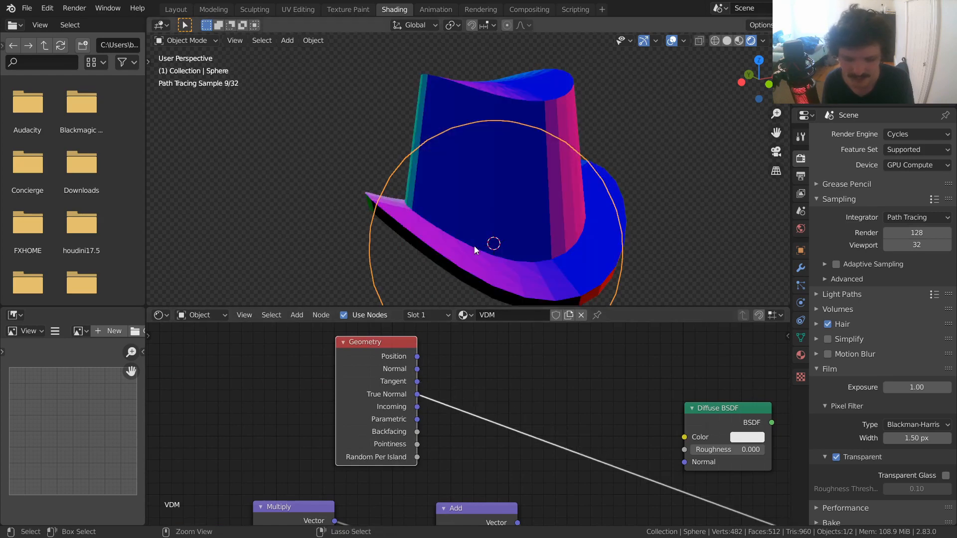
middle_click_drag(501, 198, 482, 201)
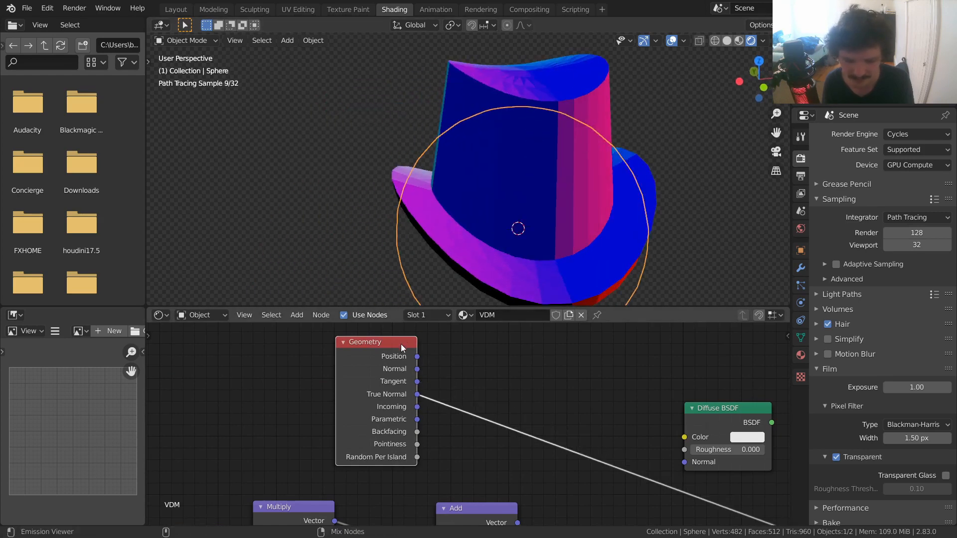
Cycle the Geometry node's previewed output around to Normal and save the file.
left_click(400, 345, "ctrl+shift")
left_click(399, 347, "ctrl+shift")
left_click(399, 346, "ctrl+shift")
left_click(399, 346, "ctrl+shift")
left_click(399, 346, "ctrl+shift")
left_click(398, 346, "ctrl+shift")
left_click(399, 346, "ctrl+shift")
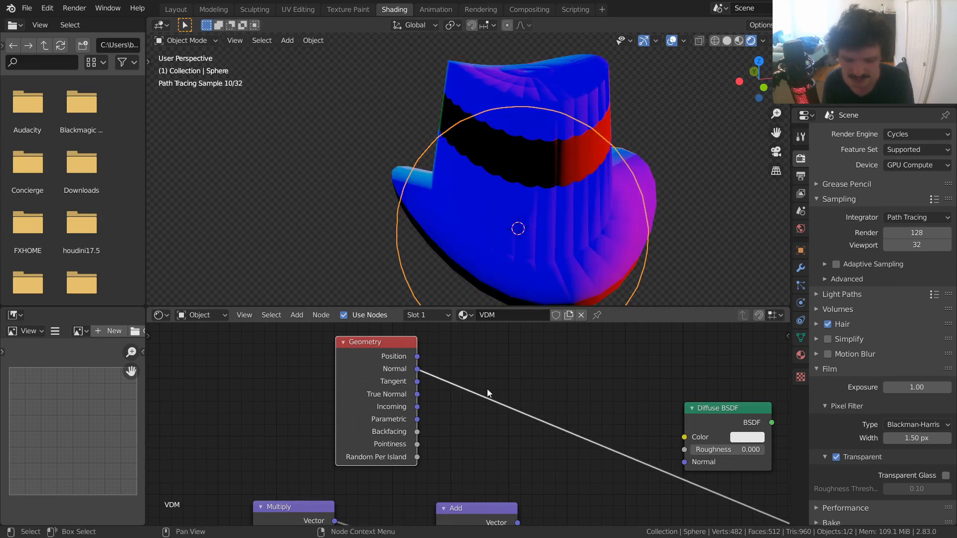
middle_click_drag(587, 421, 366, 405)
key("ctrl+s")
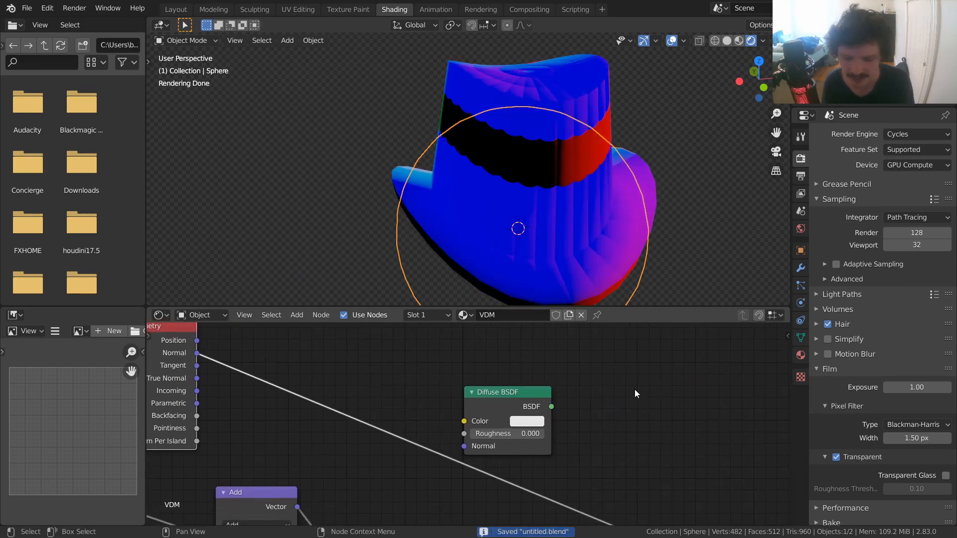
Add a Subdivision Surface modifier to the sphere and set its viewport subdivisions to 3.
left_click(800, 267)
left_click(857, 133)
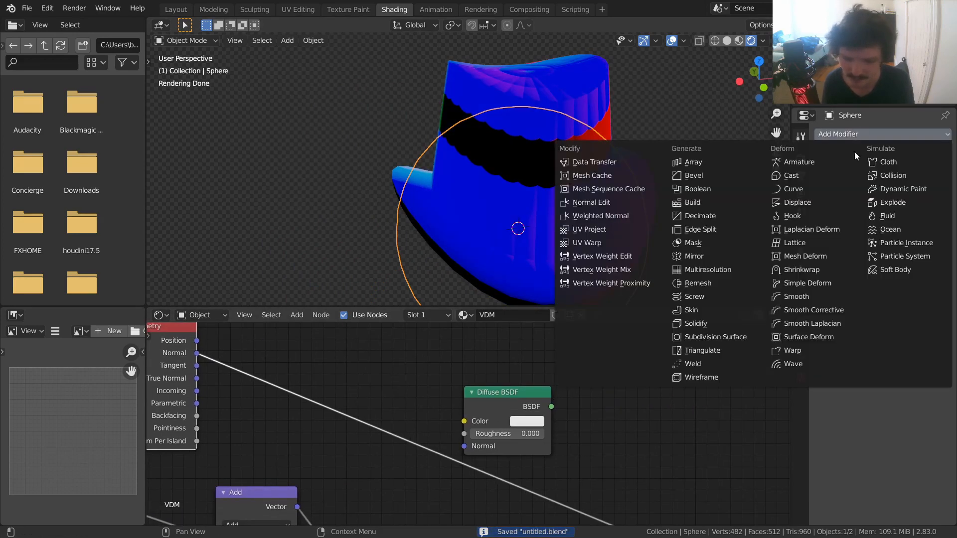
left_click(737, 334)
left_click(875, 228)
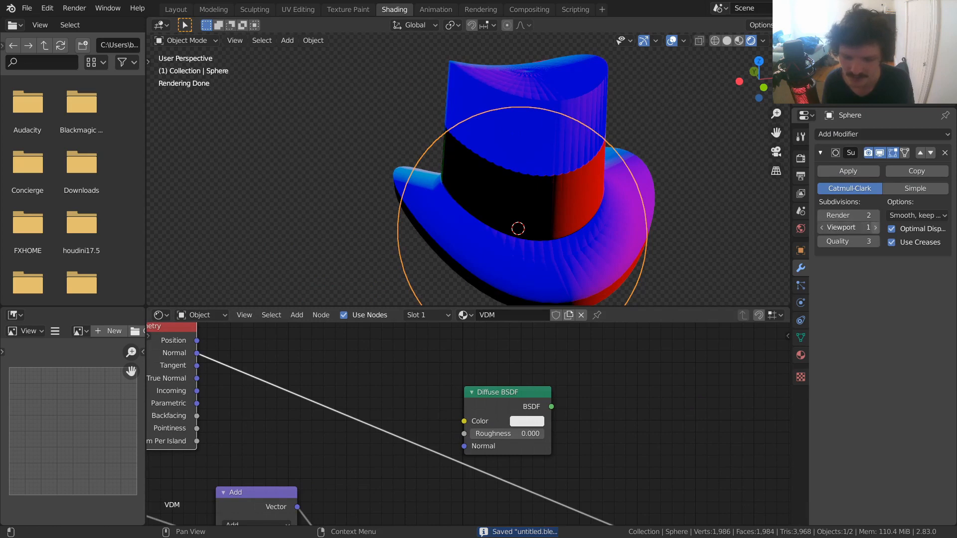
left_click(875, 228)
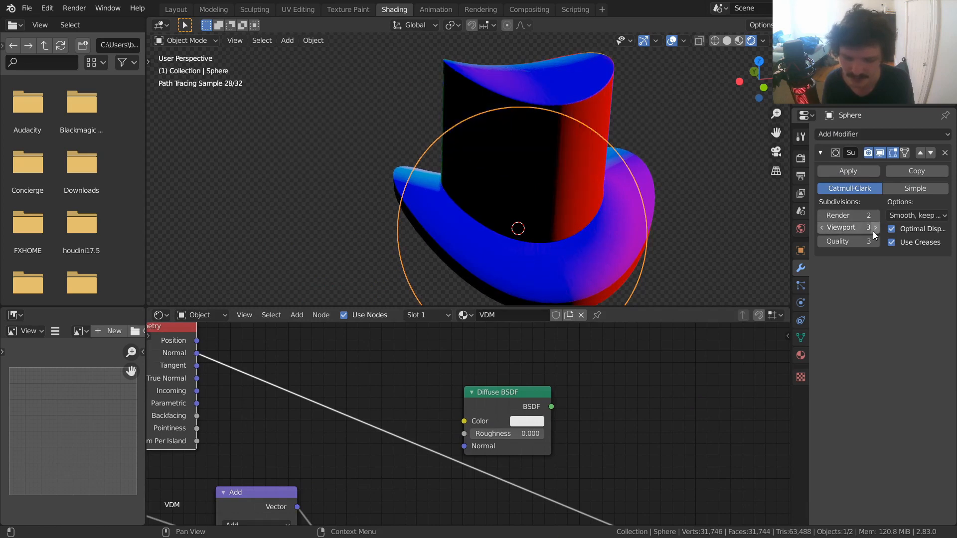
Preview the Diffuse BSDF and the Geometry node's Normal output in turn, examining where the crown meets the brim.
middle_click_drag(498, 209, 524, 190)
scroll(548, 447, "down", 4)
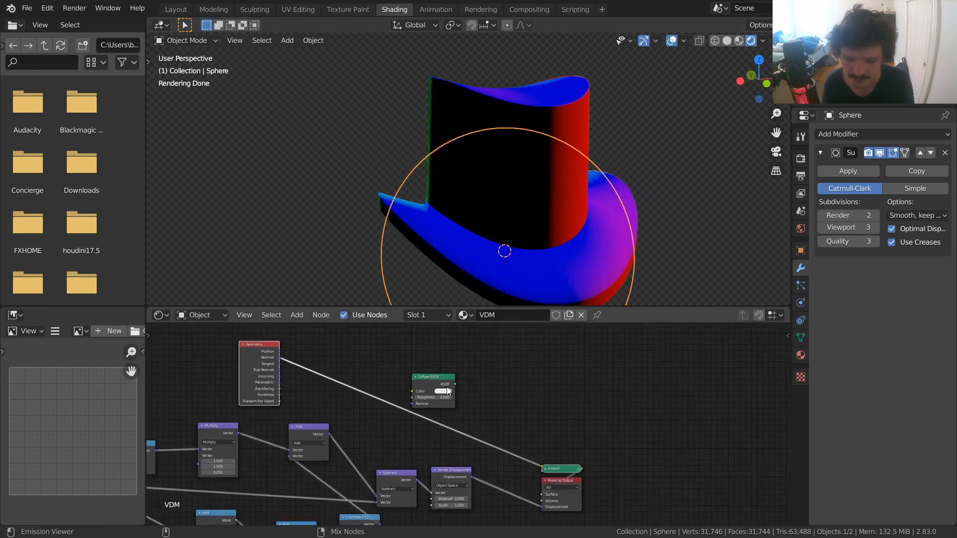
left_click(448, 391, "ctrl+shift")
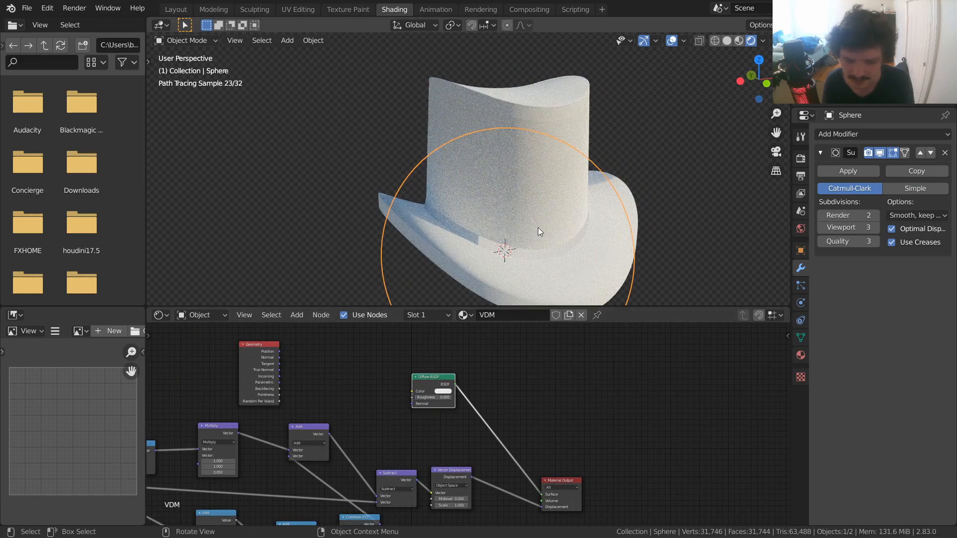
scroll(537, 227, "up", 5)
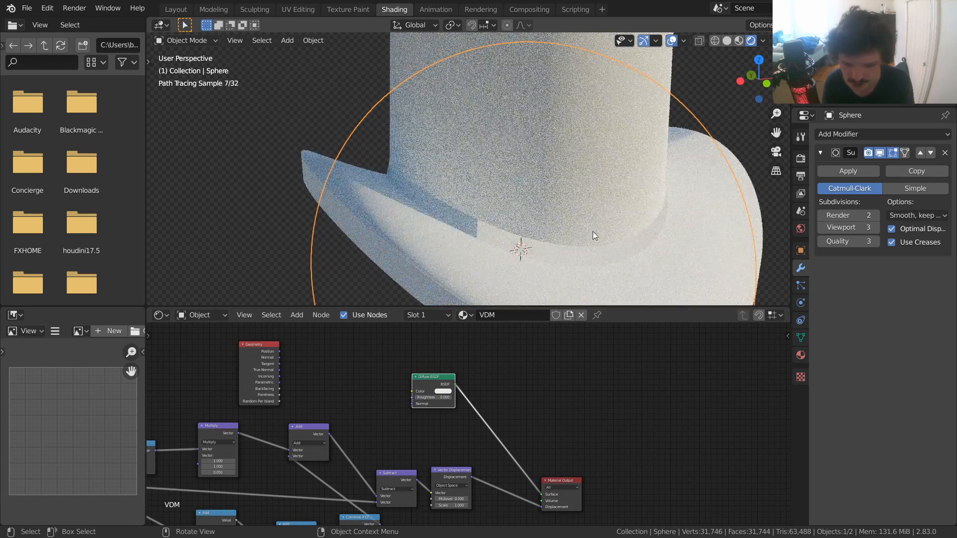
left_click(261, 349, "ctrl+shift")
left_click(261, 349, "ctrl+shift")
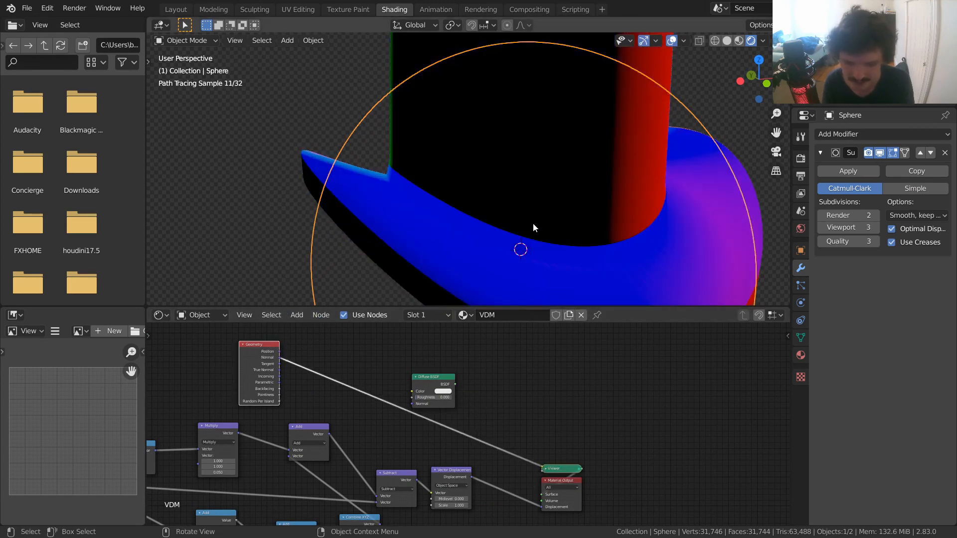
scroll(611, 249, "up", 2)
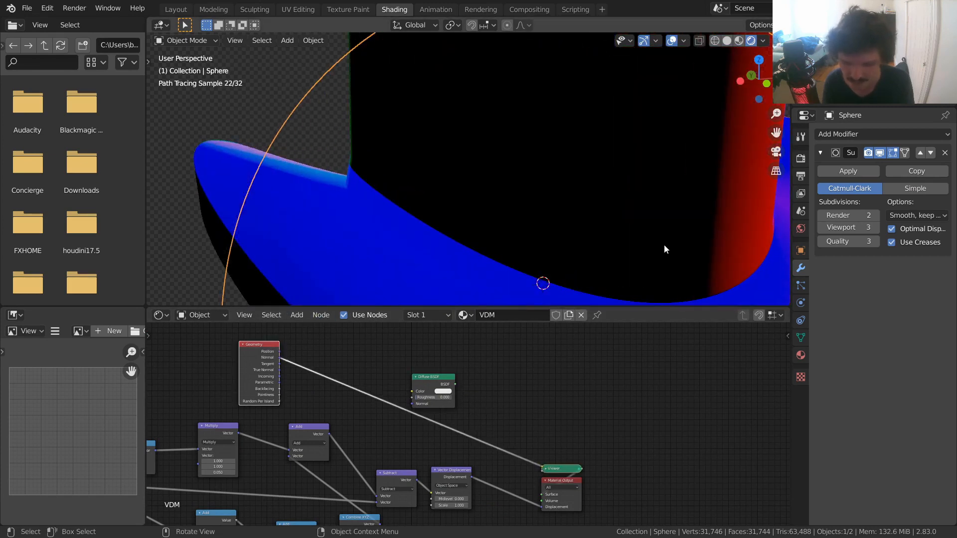
scroll(664, 249, "down", 1)
Set the modifier's viewport subdivisions to 5 and save the file.
left_click(851, 229)
type("5")
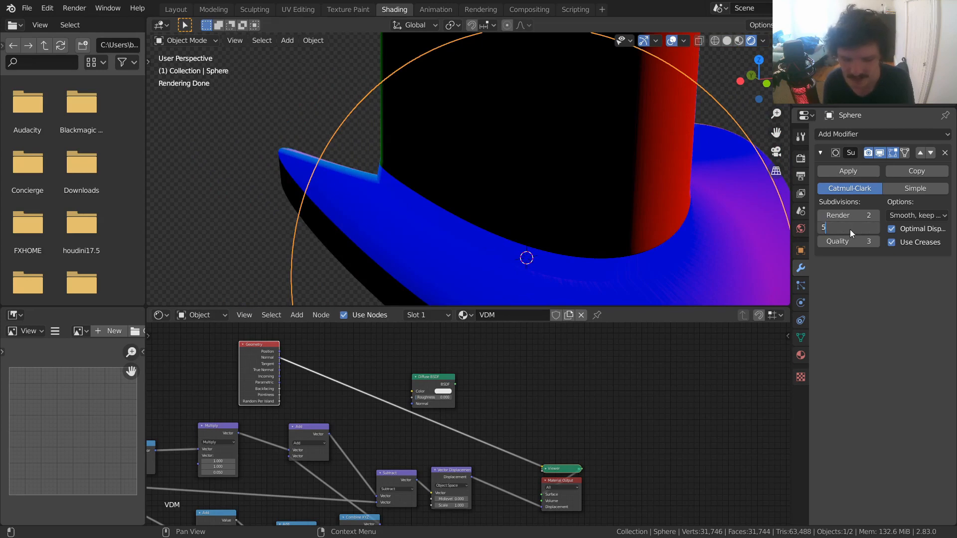
key("Return")
scroll(621, 212, "down", 2)
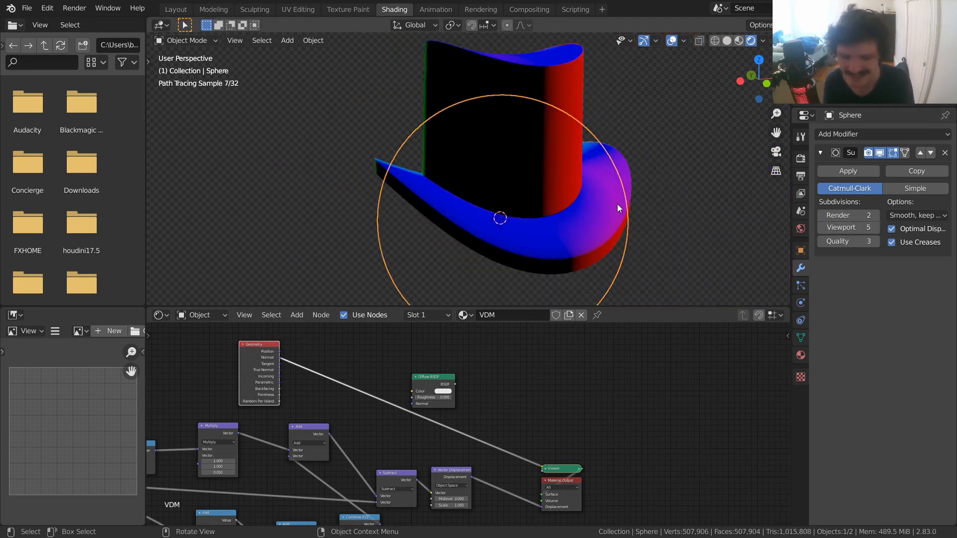
key("ctrl+s")
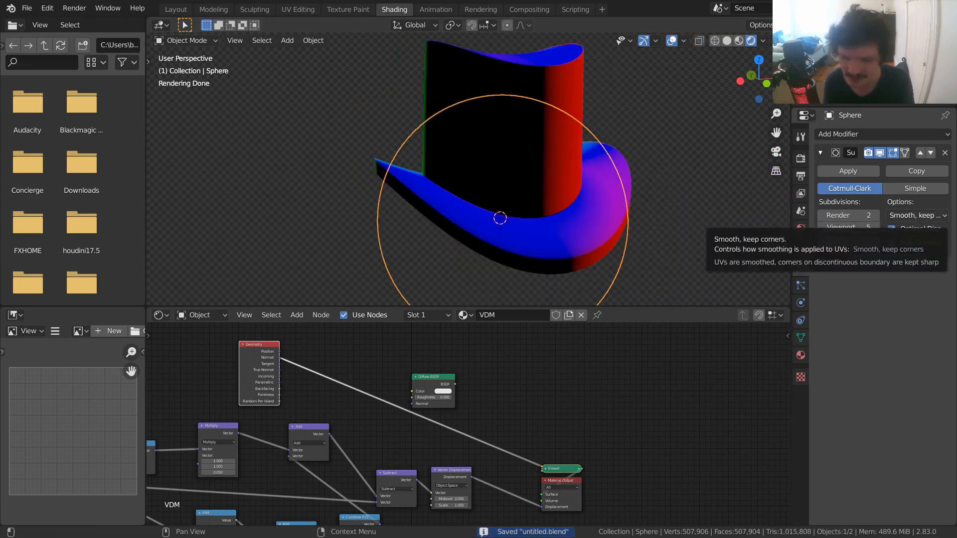
Remove the sphere's Subdivision Surface modifier and set the Cycles feature set to Experimental.
left_click(945, 152)
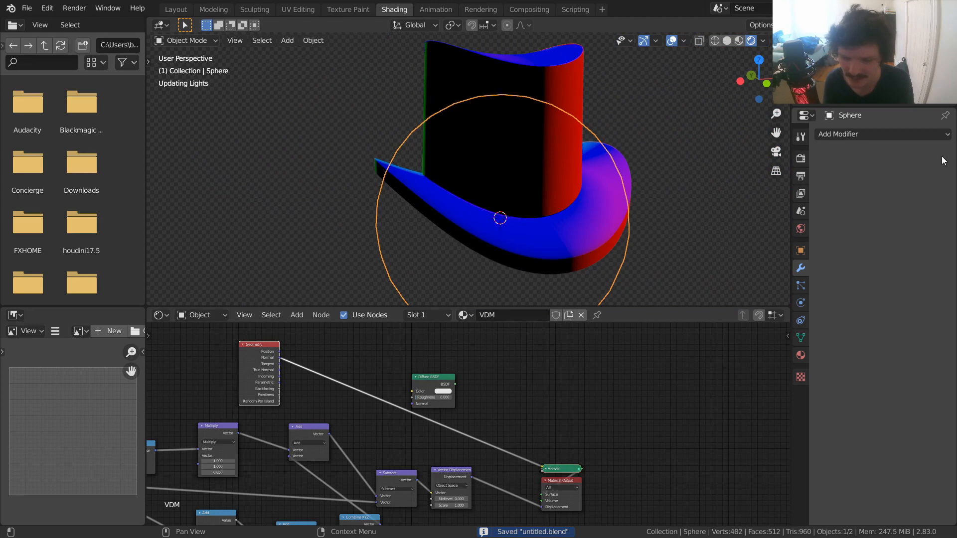
left_click(801, 157)
left_click(909, 151)
left_click(907, 177)
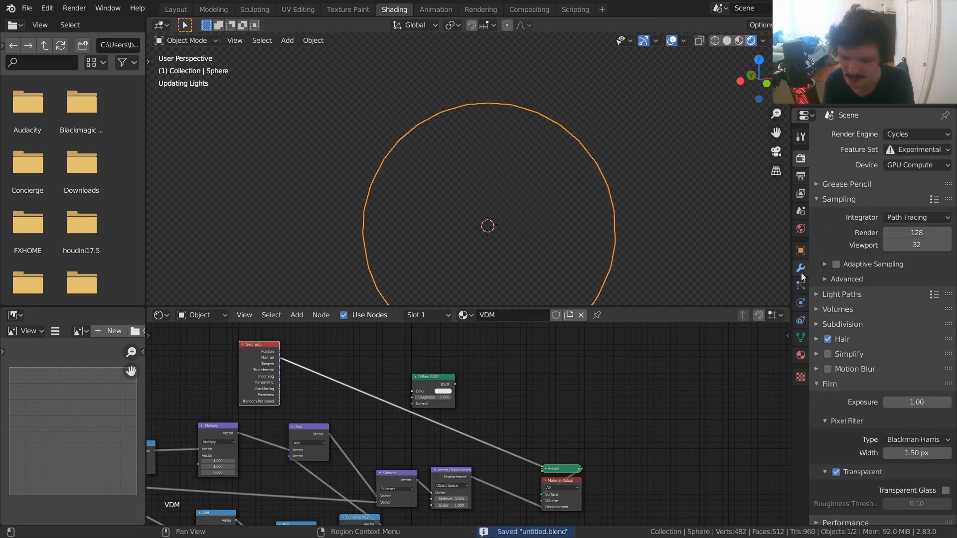
Add a Subdivision Surface modifier to the sphere and turn on adaptive subdivision.
left_click(800, 270)
left_click(882, 135)
left_click(713, 337)
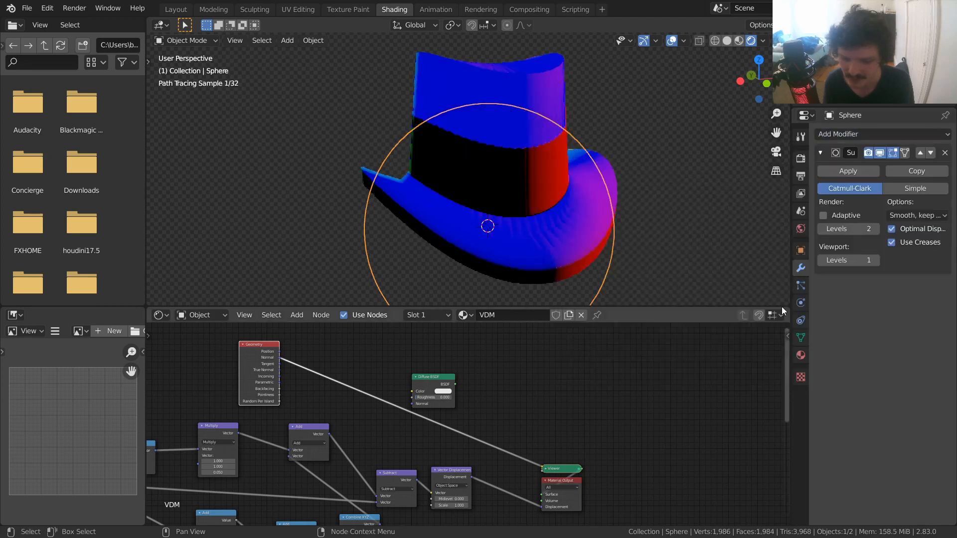
left_click(824, 216)
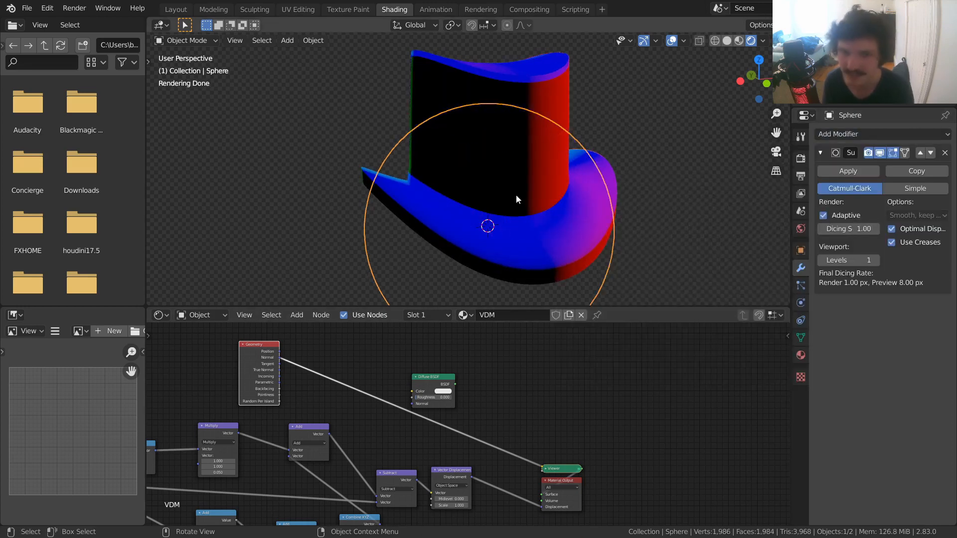
scroll(532, 186, "down", 4)
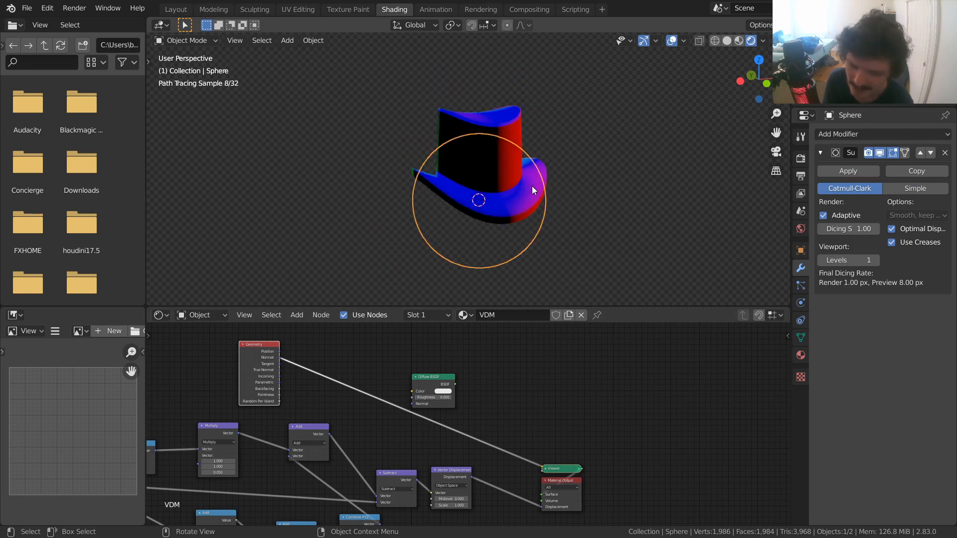
scroll(529, 184, "up", 4)
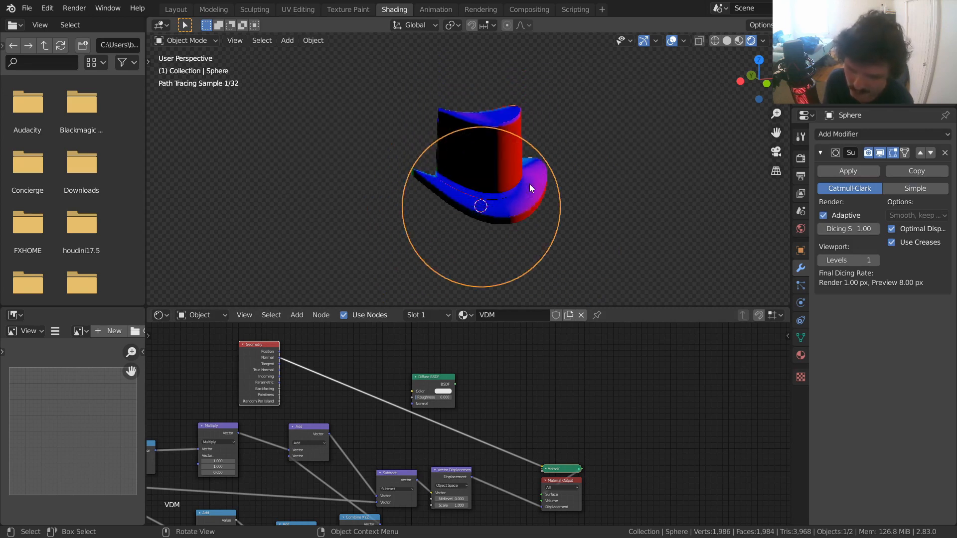
Set the modifier's viewport level to 2 and reconnect the Diffuse BSDF to the Material Output surface.
left_click(878, 257)
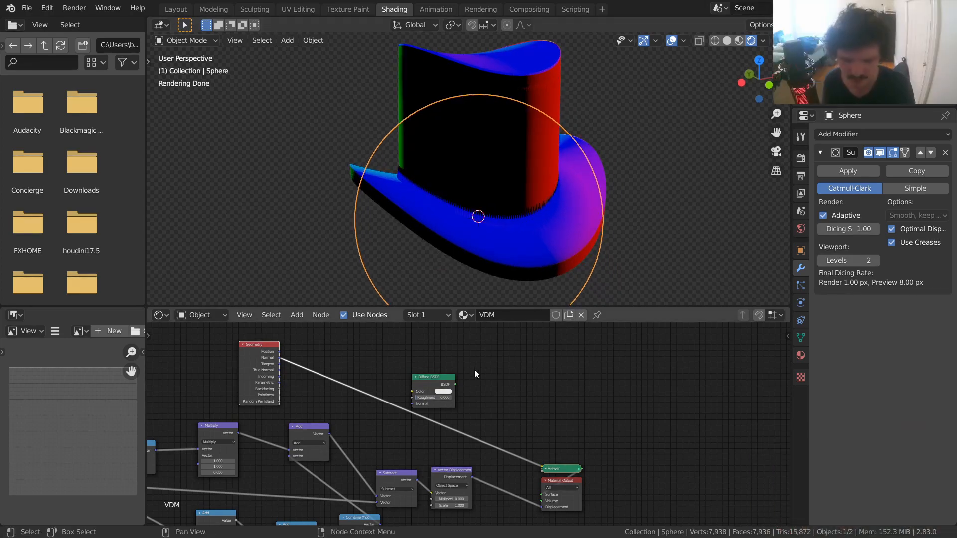
left_click(433, 378, "ctrl+shift")
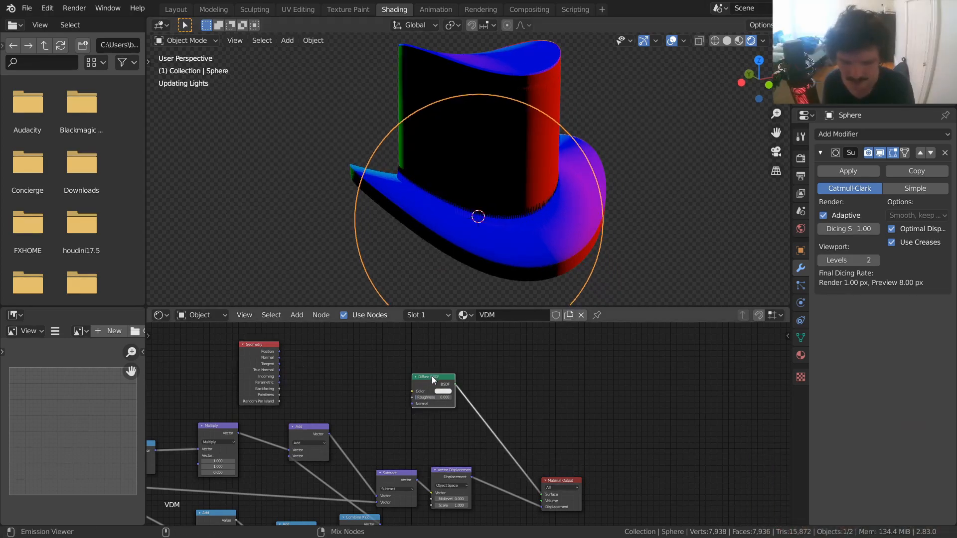
left_click(638, 110)
scroll(521, 204, "up", 4)
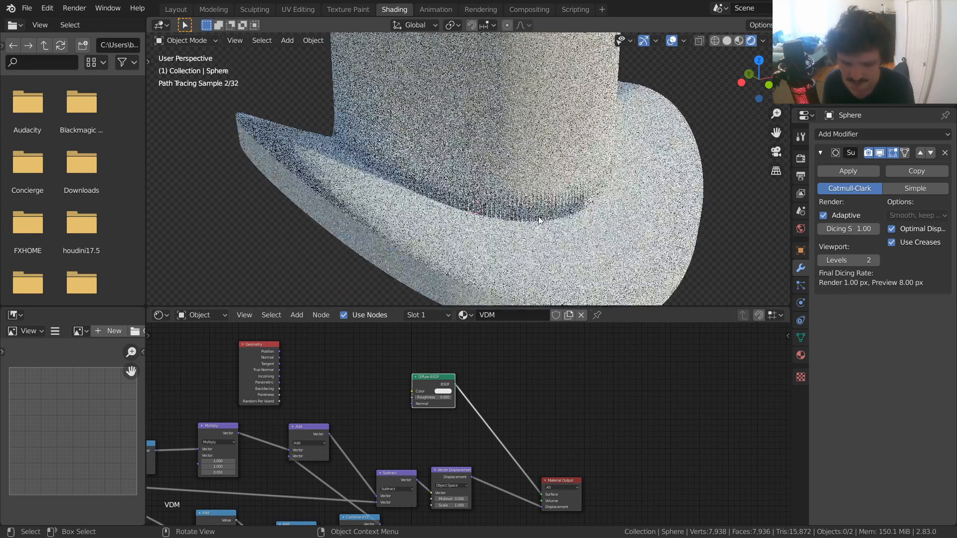
scroll(566, 211, "down", 4)
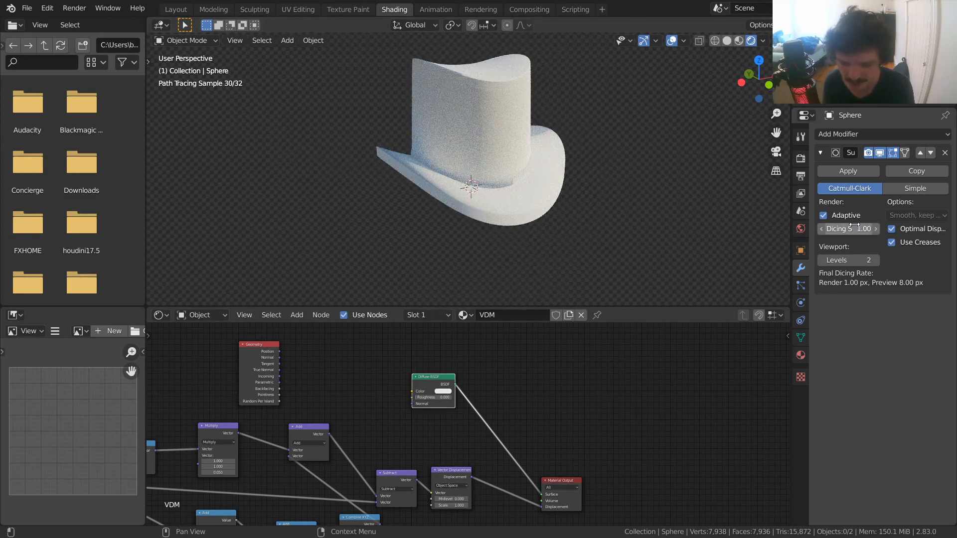
Set the modifier's viewport level to 3 and save the file.
type("3")
key("Return")
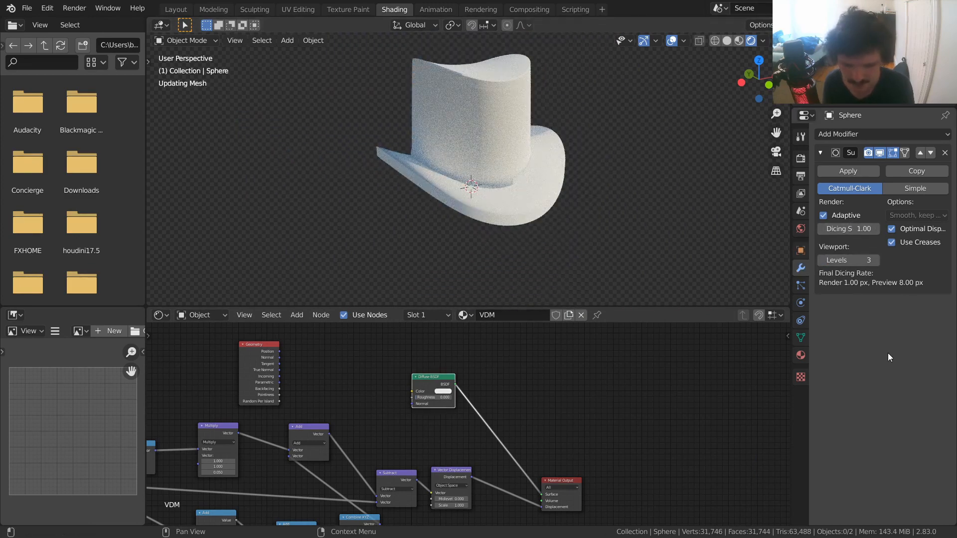
mouse_move(643, 271)
middle_mouse_down()
mouse_move(546, 224)
mouse_move(592, 181)
mouse_move(567, 190)
middle_mouse_up()
key("ctrl+s")
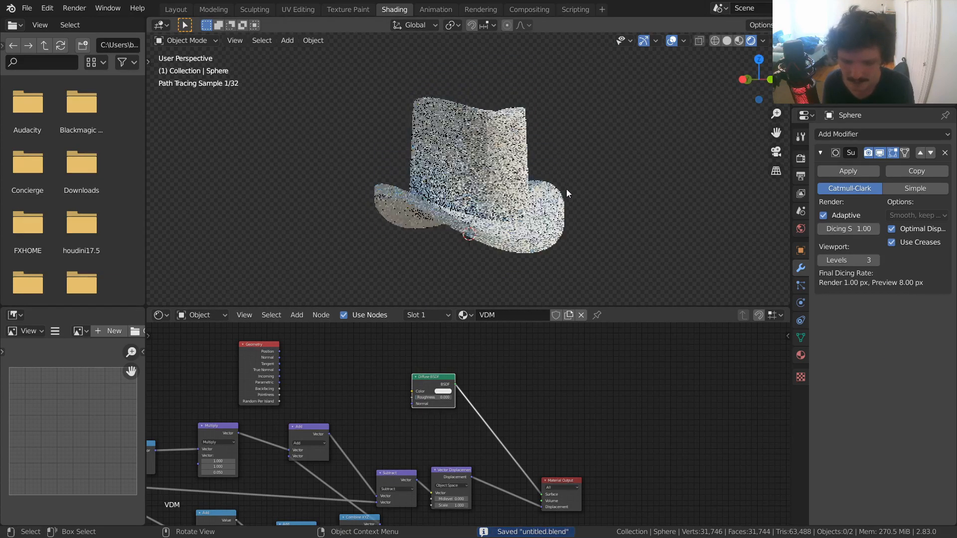
Try the ColorRamp's stop at position 0.450, undo the change and save the file.
middle_click_drag(492, 227, 487, 228)
middle_click_drag(300, 459, 605, 351)
mouse_move(574, 199)
middle_mouse_down()
mouse_move(552, 176)
mouse_move(498, 214)
middle_mouse_up()
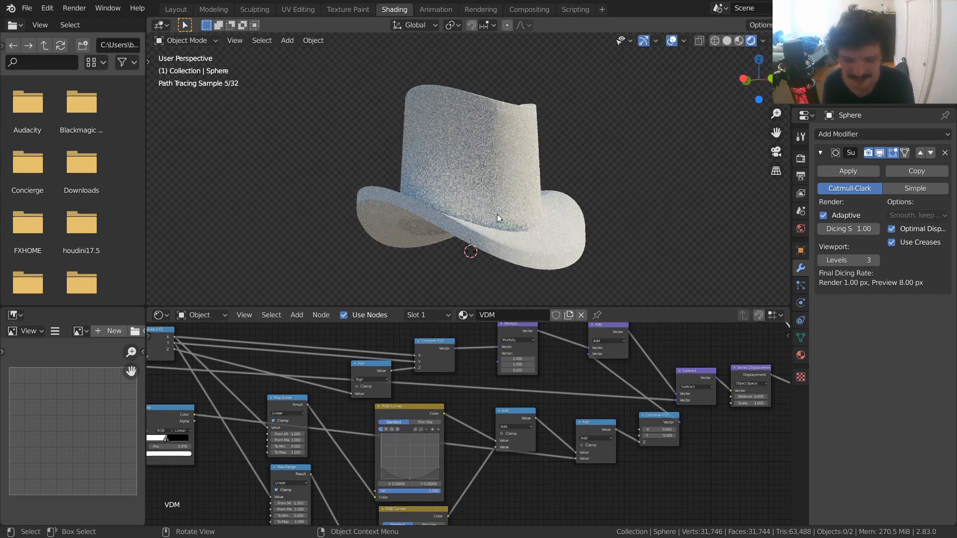
mouse_move(407, 405)
middle_mouse_down()
mouse_move(536, 359)
mouse_move(658, 377)
mouse_move(653, 429)
mouse_move(704, 407)
mouse_move(709, 414)
middle_mouse_up()
scroll(479, 457, "up", 5)
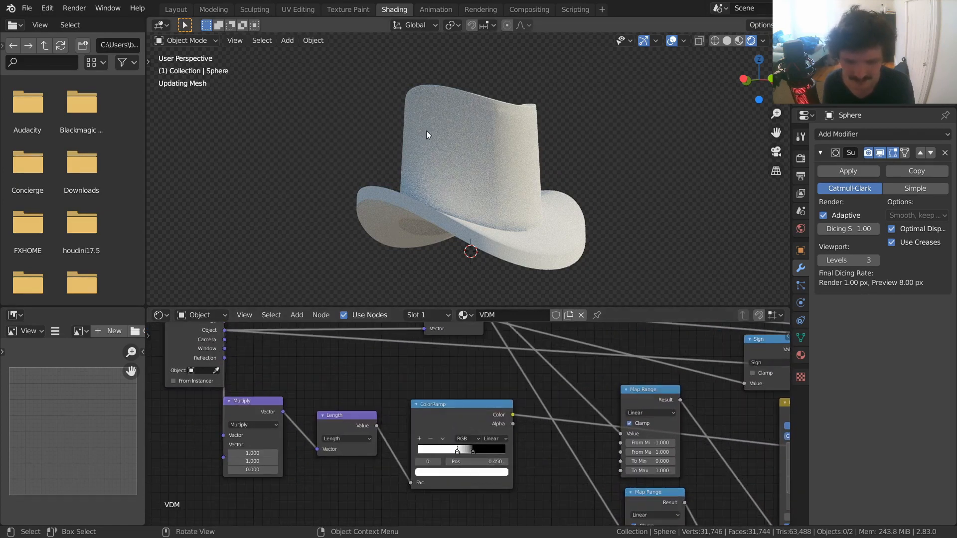
middle_click_drag(486, 133, 488, 112)
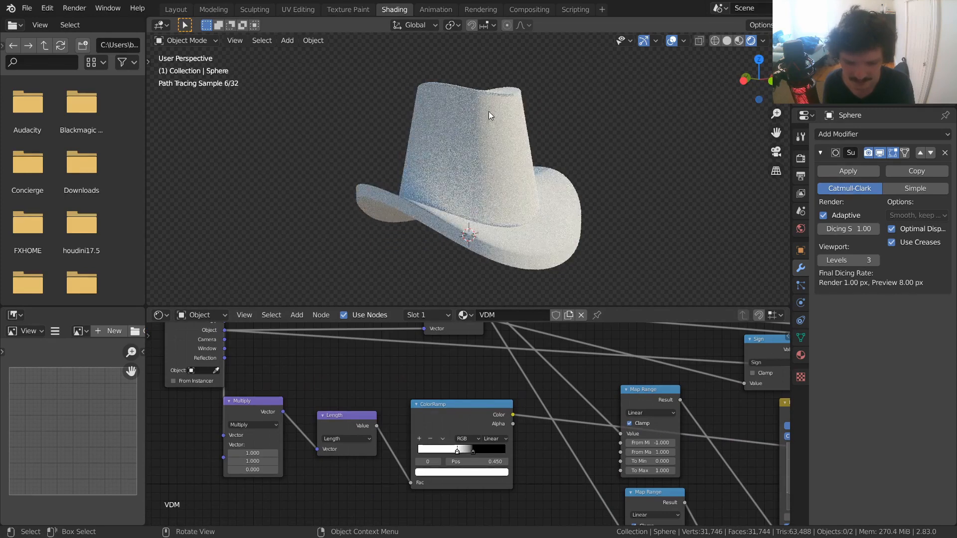
key("ctrl+z")
key("ctrl+s")
Set the Z value of the Multiply node after Combine XYZ to 0.100.
middle_click_drag(528, 430, 345, 439)
middle_click_drag(645, 422, 608, 447)
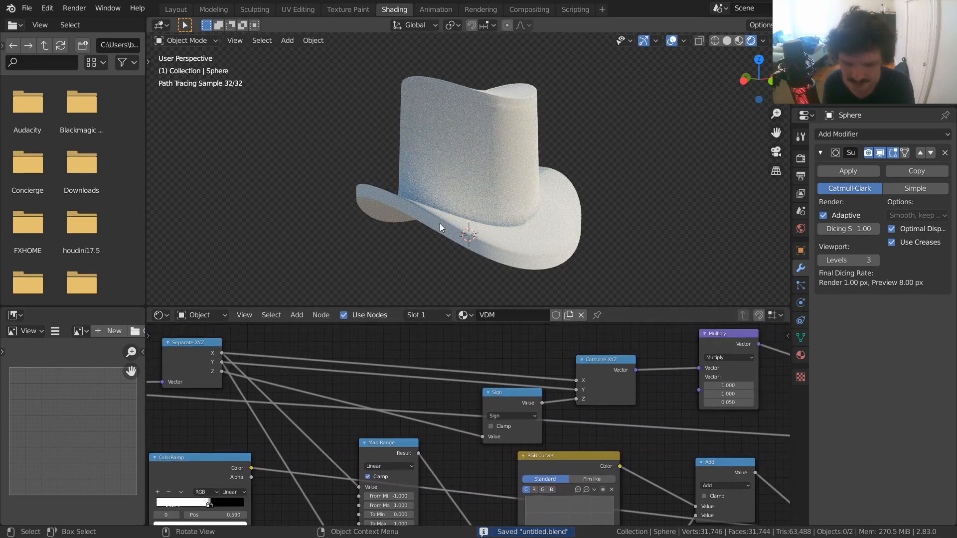
middle_click_drag(382, 405, 220, 401)
middle_click_drag(536, 404, 406, 424)
scroll(406, 424, "up", 3)
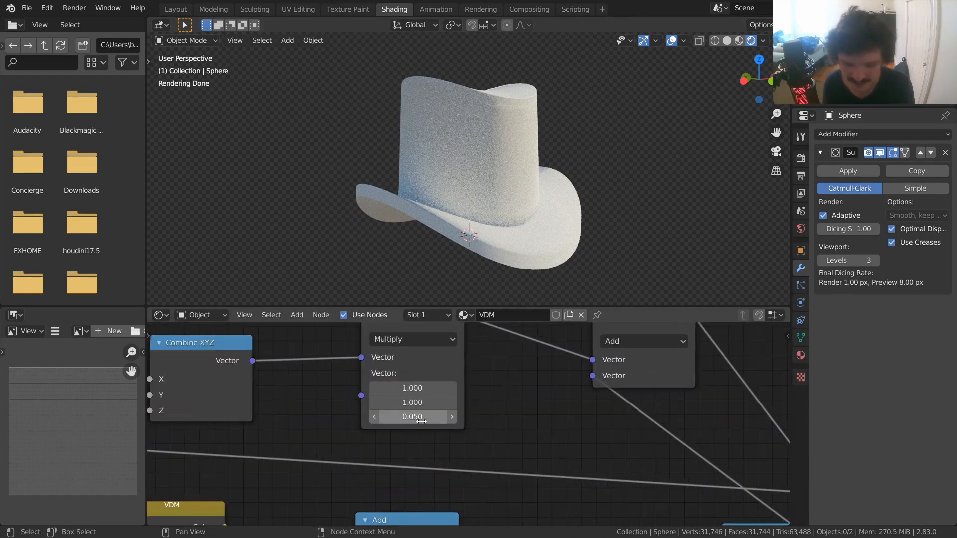
left_click(423, 422)
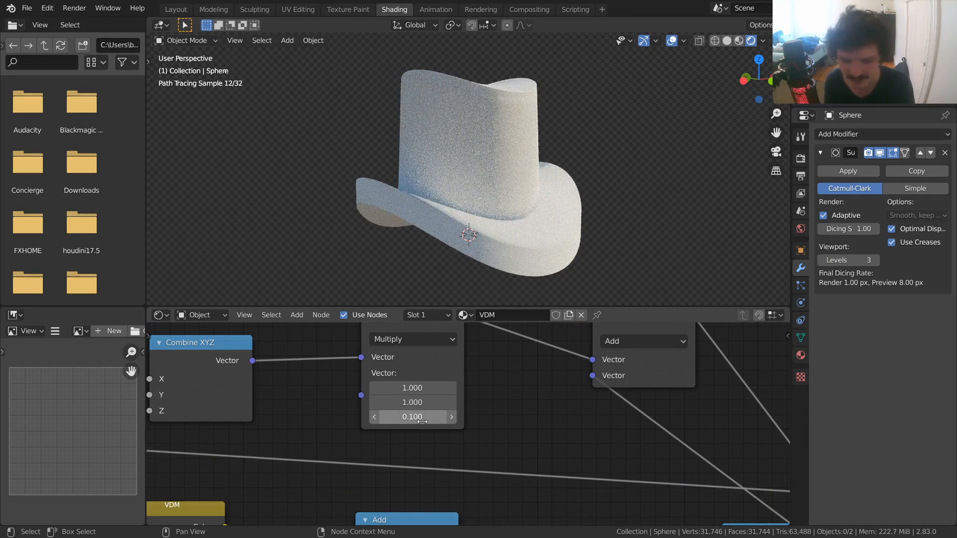
Set the Multiply node's Z value to 0.025 to make the hat's brim thinner.
left_click(423, 422)
type(".0")
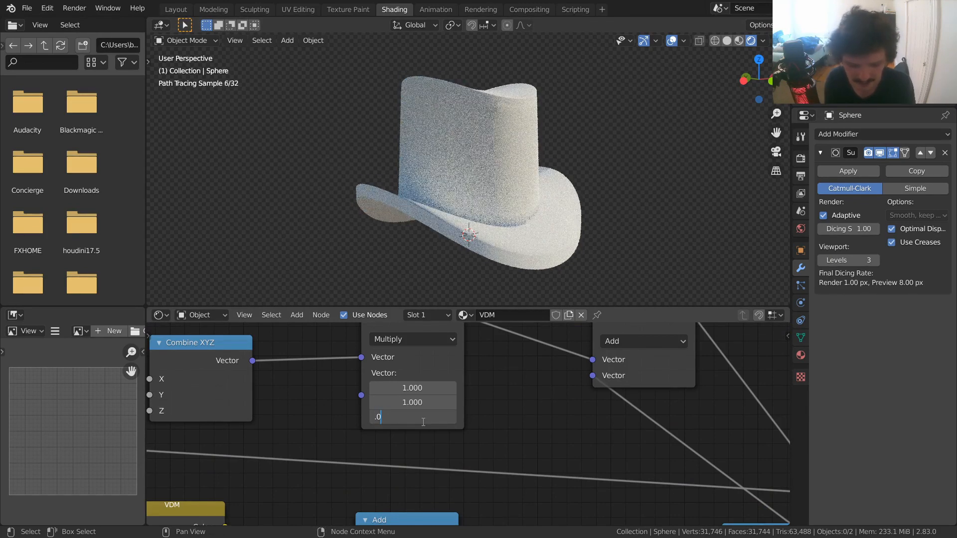
type("25")
key("Return")
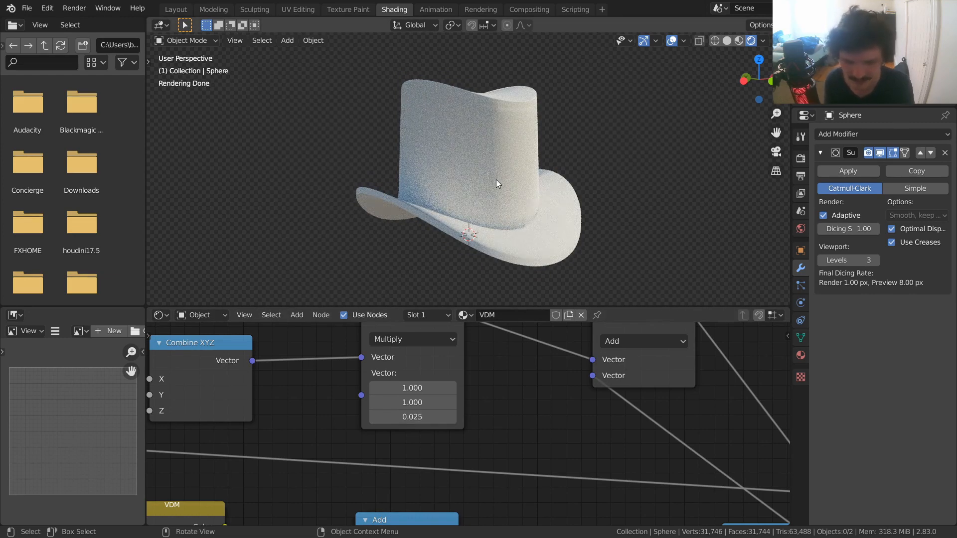
mouse_move(496, 179)
middle_mouse_down()
mouse_move(522, 153)
mouse_move(489, 171)
middle_mouse_up()
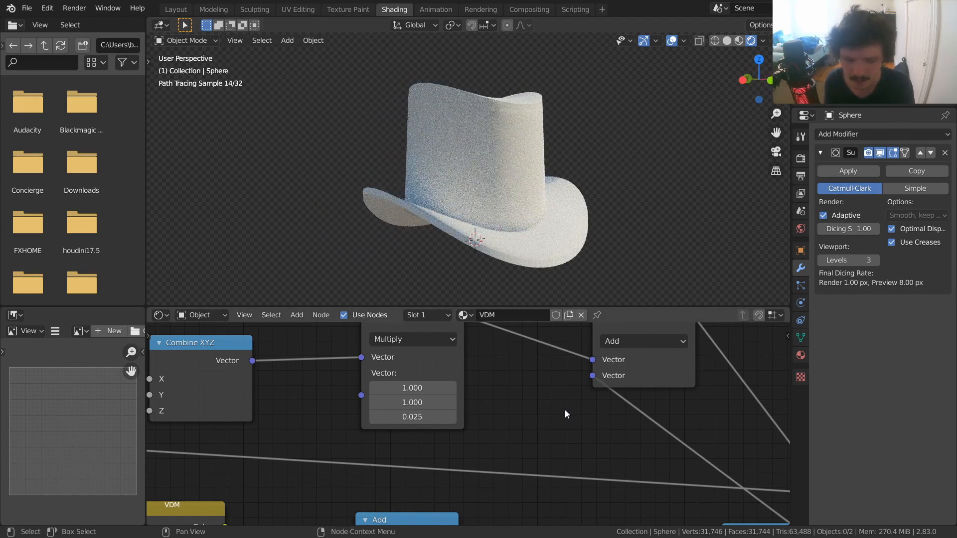
Try raising a point on the upper RGB Curves node to about Y 0.625, undo it and save the file.
scroll(564, 409, "down", 8)
middle_click_drag(368, 411, 484, 485)
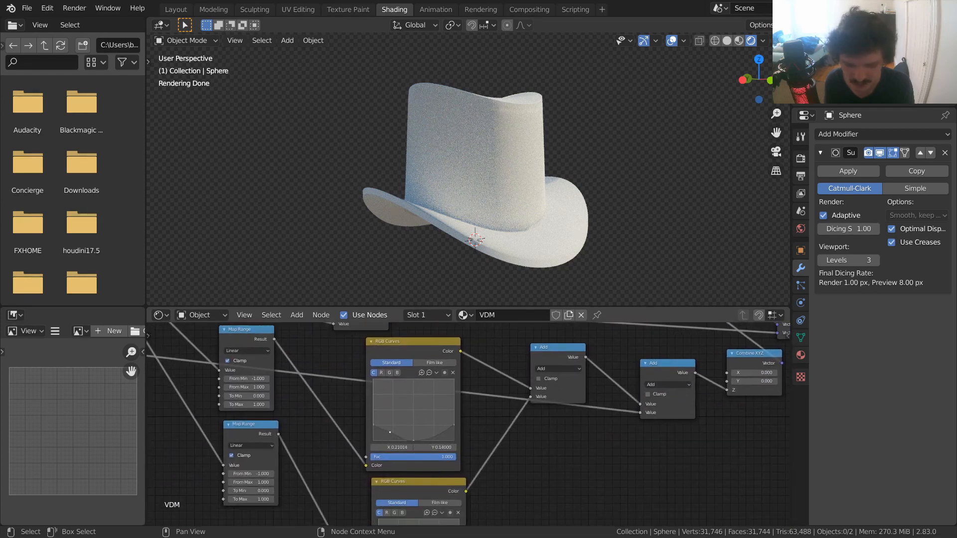
left_click_drag(387, 435, 395, 403)
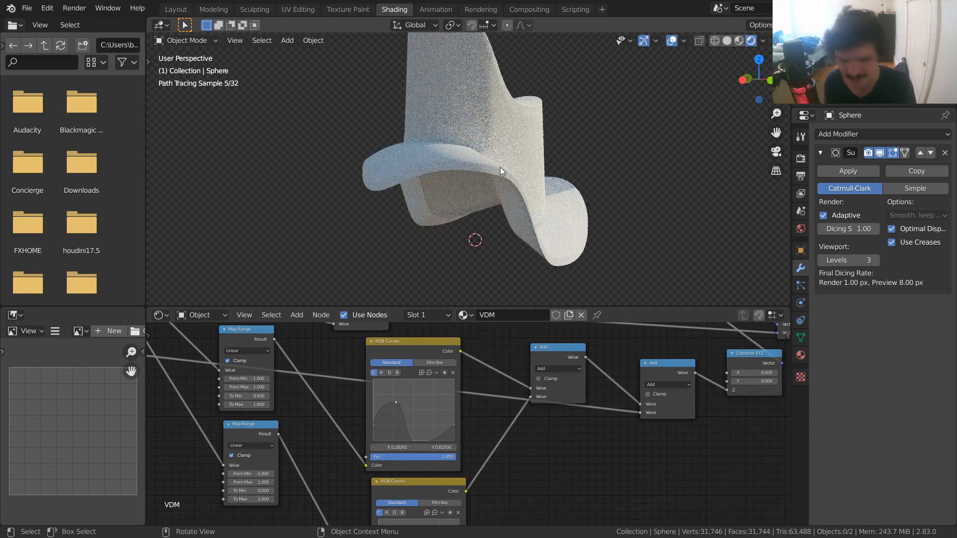
middle_click_drag(500, 167, 435, 187)
key("ctrl+z")
key("ctrl+s")
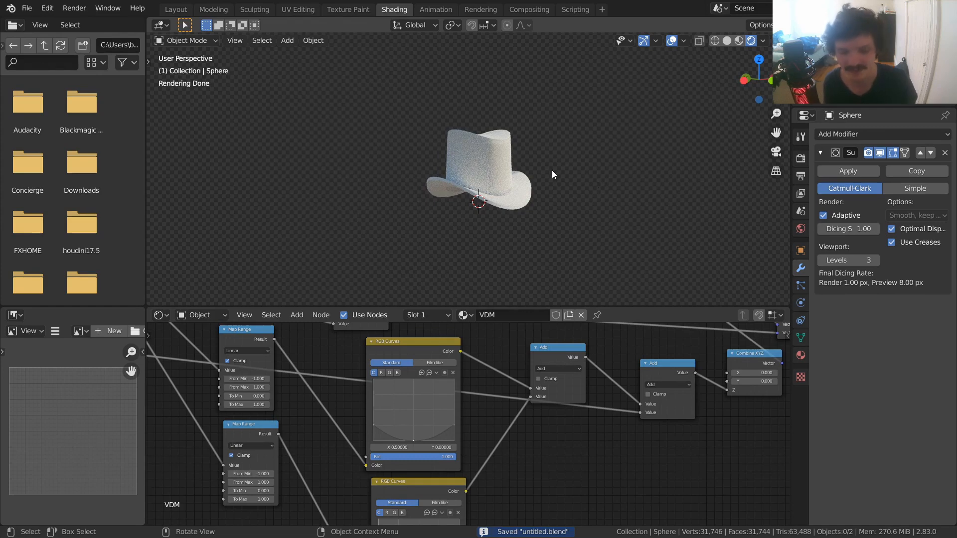
Move the Diffuse BSDF node farther from the Geometry node to make room for a texture node before it.
scroll(522, 229, "up", 2)
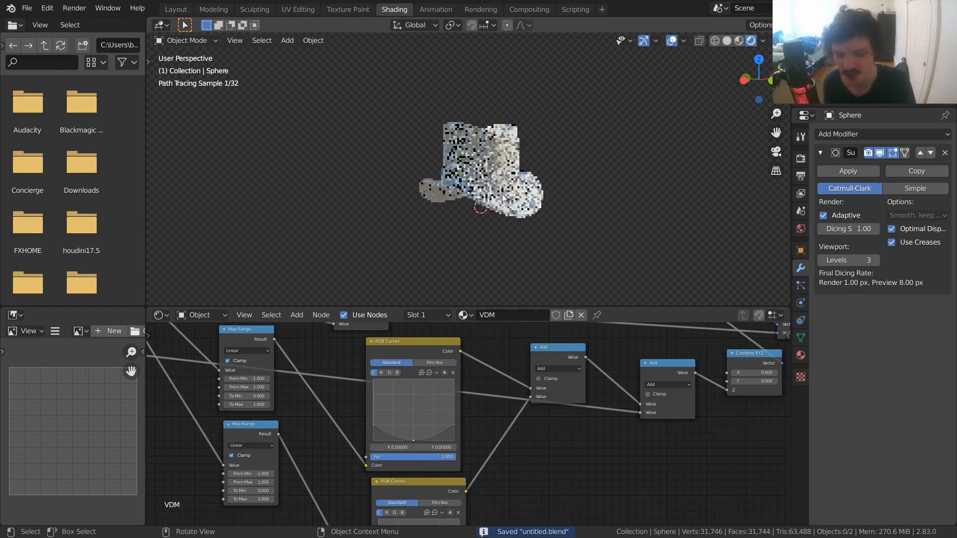
scroll(372, 399, "down", 4)
middle_click_drag(497, 355, 484, 449)
scroll(461, 411, "up", 6)
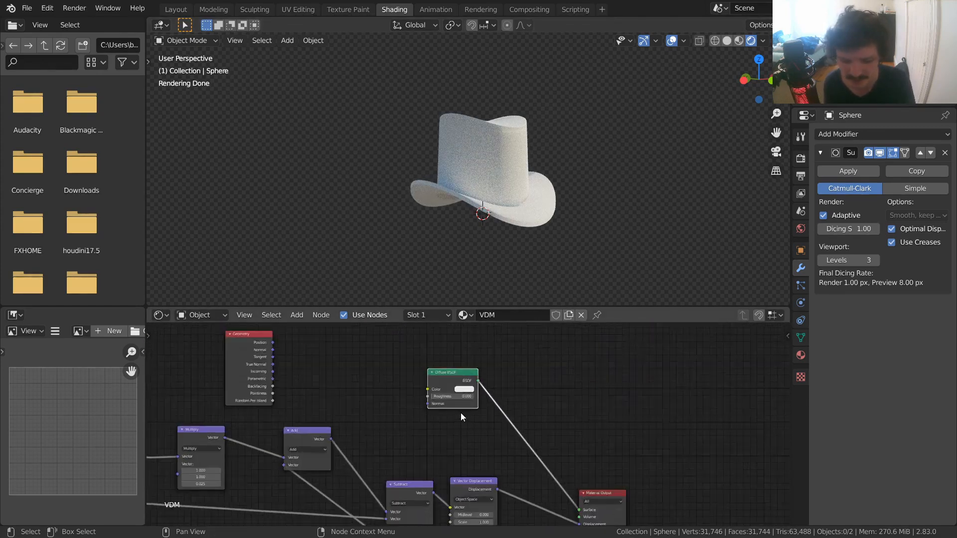
middle_click_drag(461, 412, 481, 437)
left_click(486, 396)
middle_click_drag(397, 421, 425, 441)
left_click_drag(499, 388, 598, 377)
Add a Noise Texture node beside the Diffuse BSDF and connect its Fac output to the shader's Color.
key("shift+a")
left_click(441, 357)
type("c")
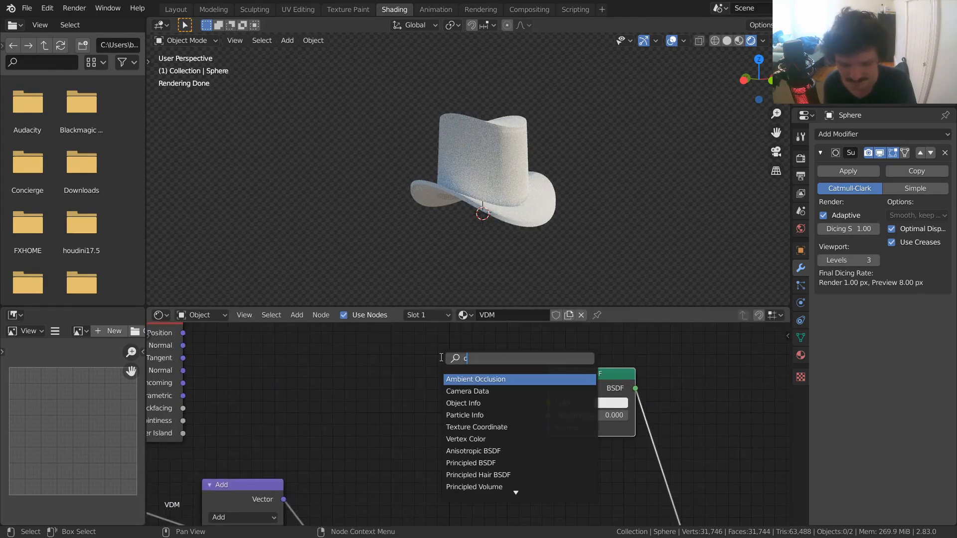
key("BackSpace")
type("noise")
key("Return")
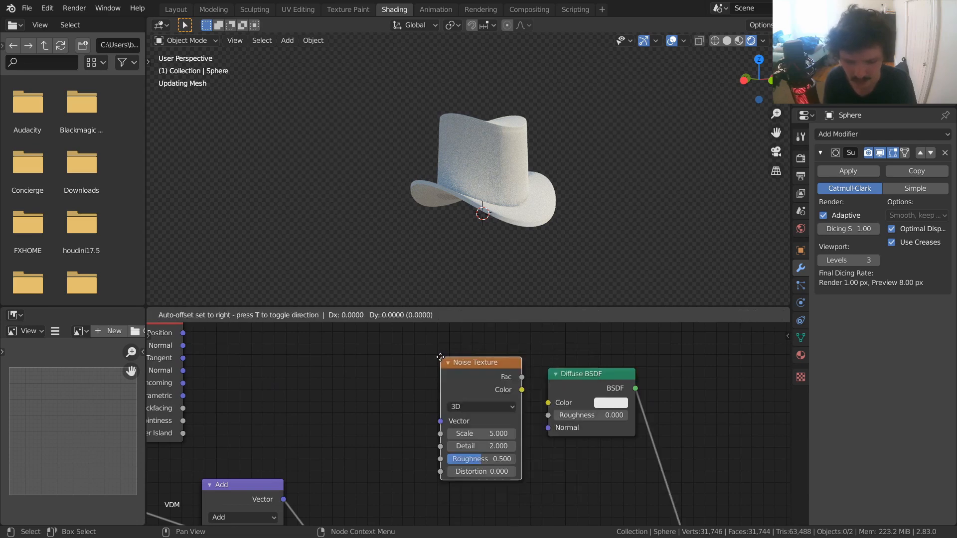
left_click(392, 352)
left_click_drag(481, 374, 563, 403)
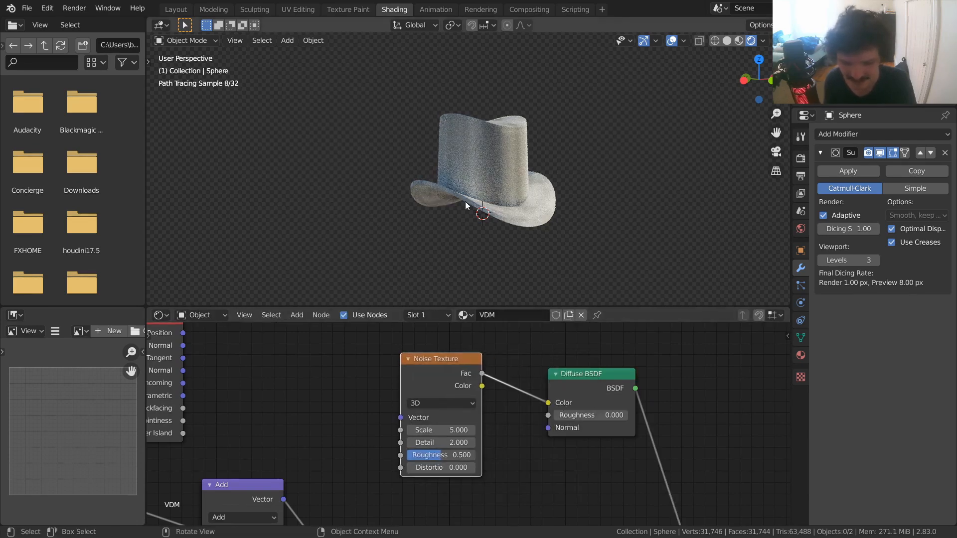
Set the Noise Texture's Scale to 53.6 and move it together with the Diffuse BSDF into free space above the Material Output.
scroll(466, 202, "up", 3)
left_click_drag(433, 430, 473, 431)
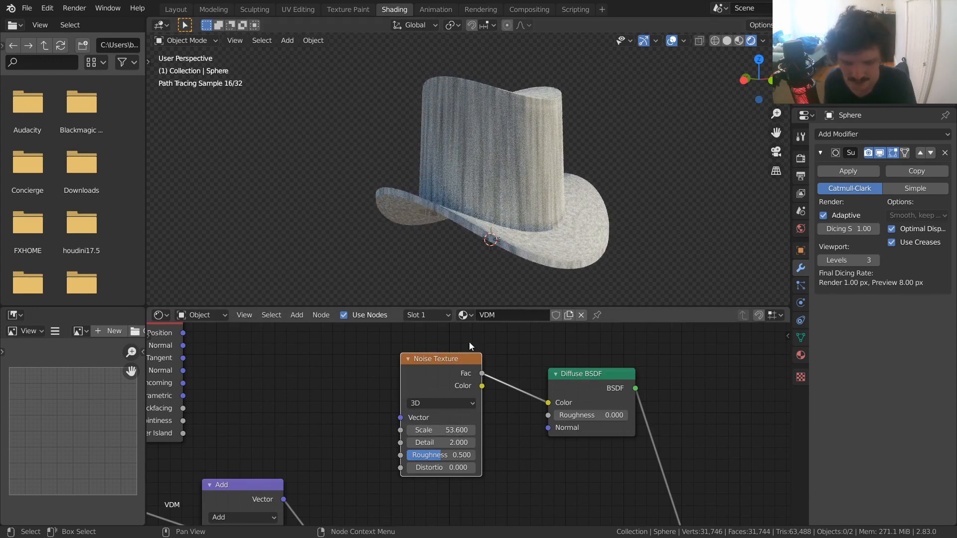
scroll(477, 355, "down", 9)
left_click_drag(538, 454, 461, 390)
key("g")
left_click(546, 381)
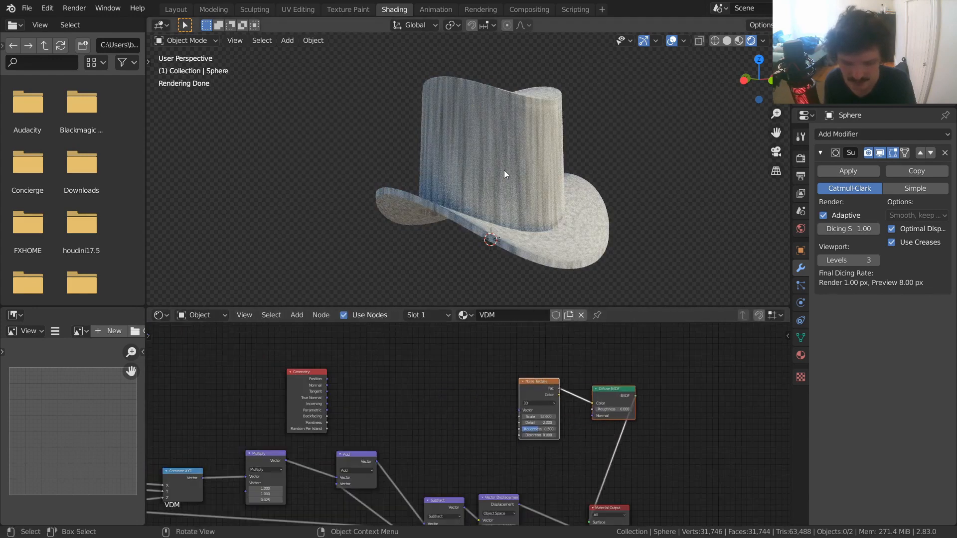
scroll(469, 364, "up", 1)
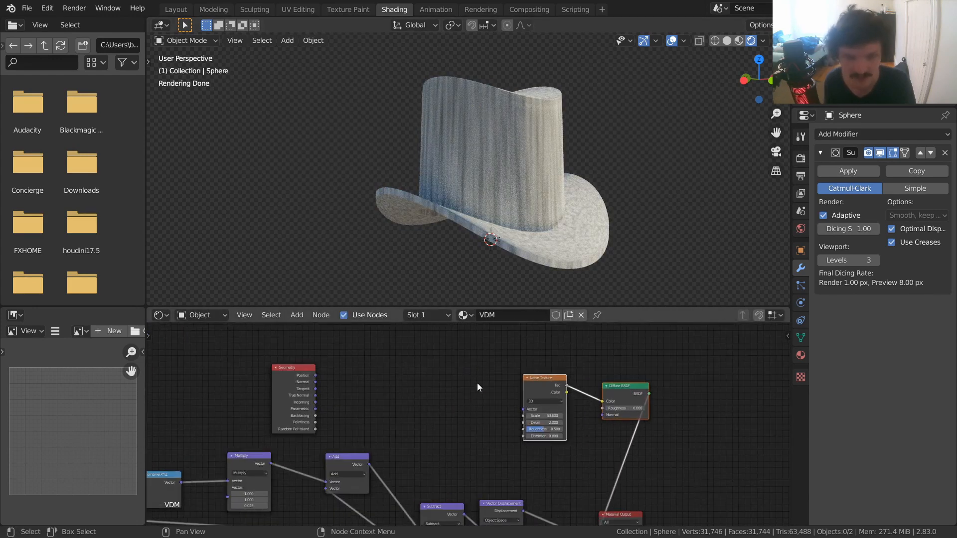
Move the Noise Texture node up above the Diffuse BSDF.
left_click_drag(465, 423, 534, 392)
middle_click_drag(532, 370, 504, 429)
scroll(504, 429, "up", 1)
key("g")
left_click(513, 339)
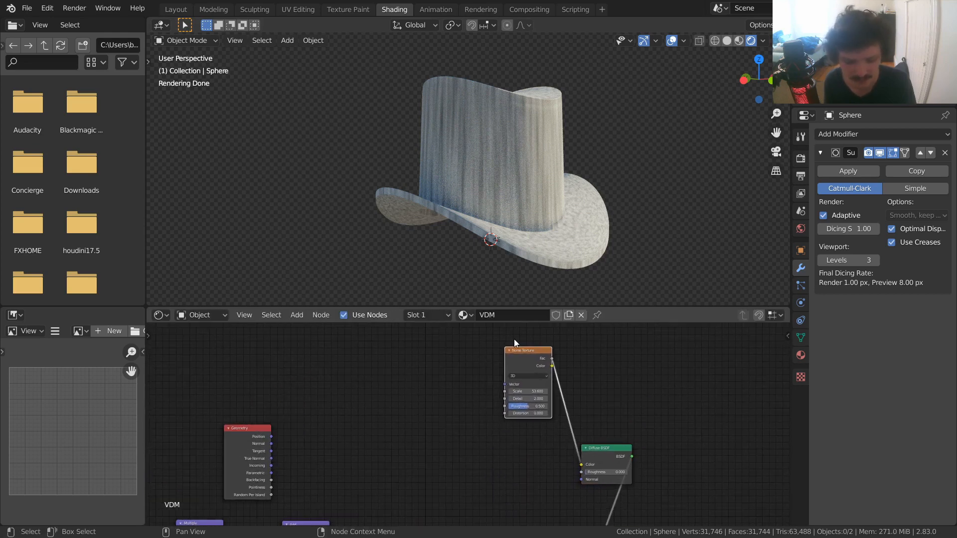
Add Texture Coordinate and Mapping nodes to the Noise Texture and connect the Camera output to the Mapping's Vector.
key("ctrl+t")
scroll(363, 371, "up", 3)
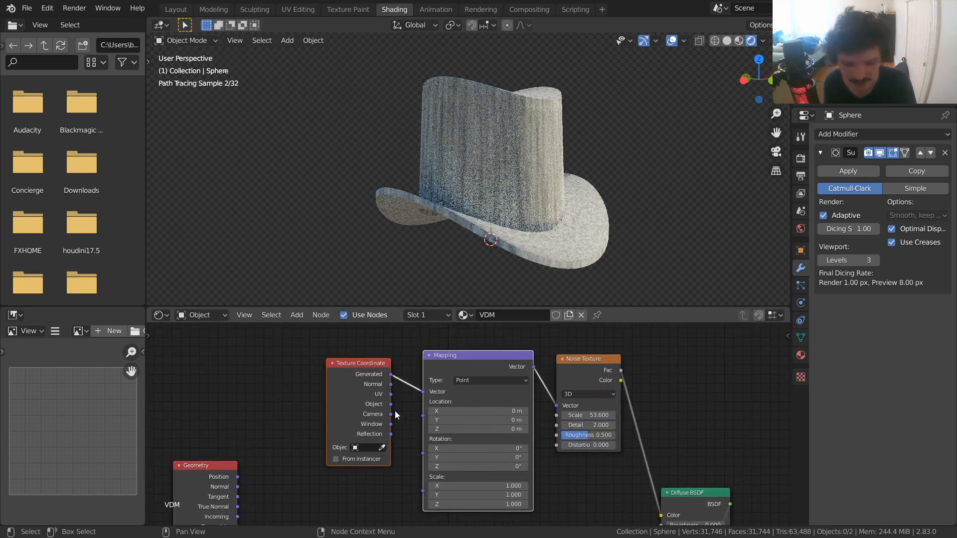
left_click_drag(391, 414, 434, 389)
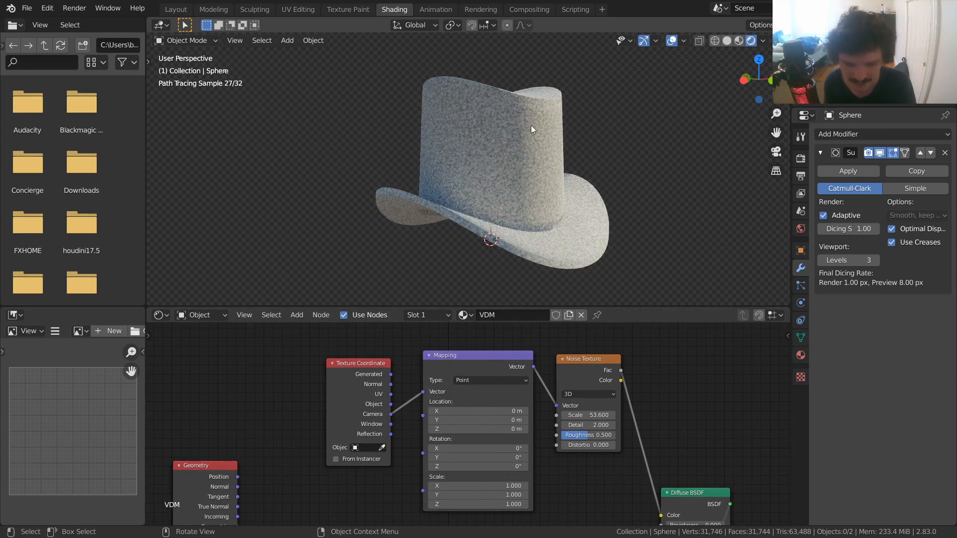
mouse_move(510, 164)
middle_mouse_down()
mouse_move(628, 184)
mouse_move(380, 181)
middle_mouse_up()
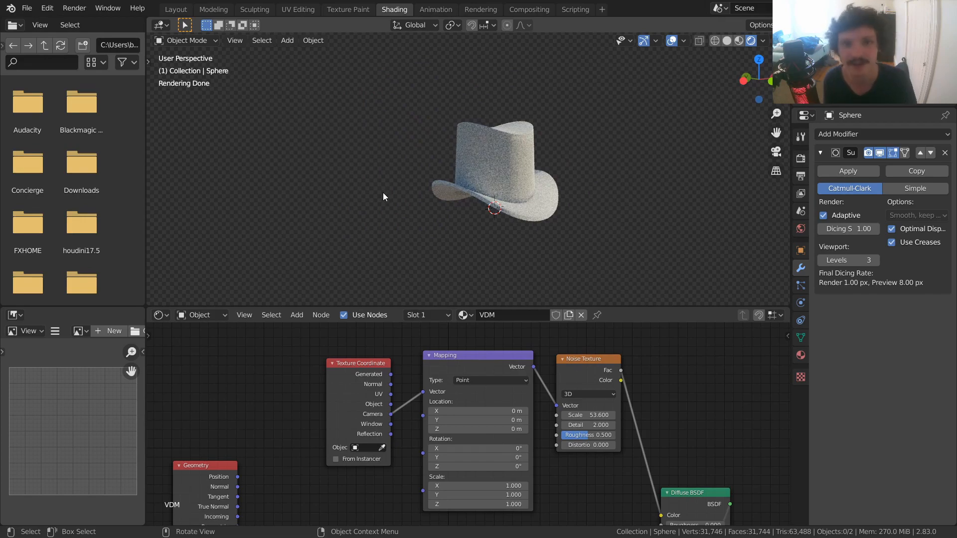